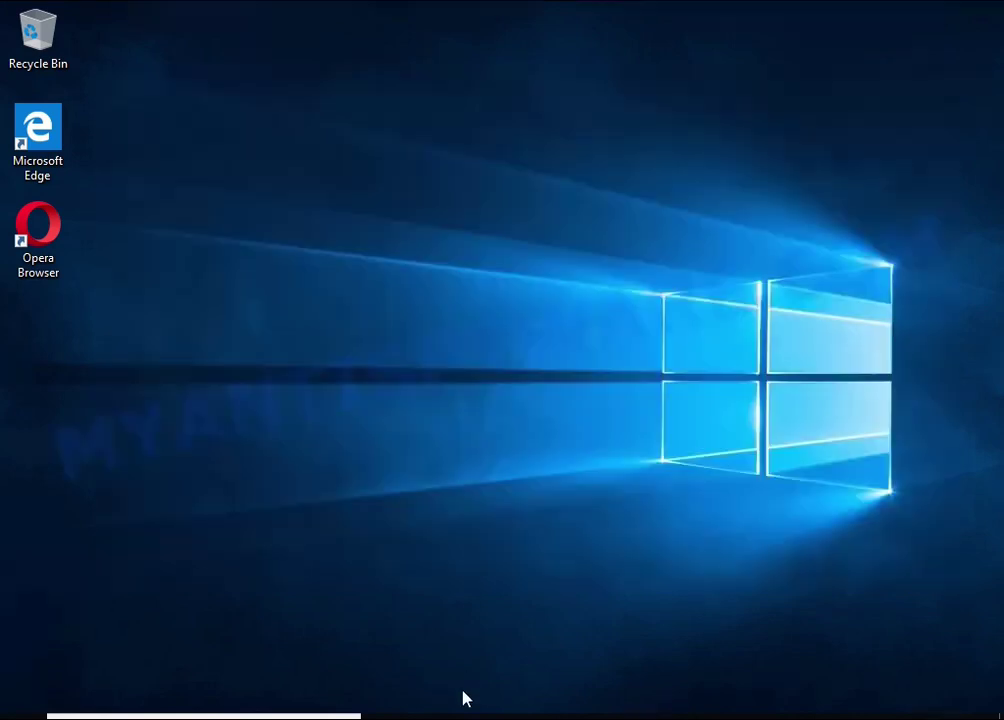
Step: Try to open the encrypted [MS-OGRAPH]-180828.docx.mzqw and [MS-OGRAPH].pdf.mzqw files in the Documents folder, dismissing each app chooser
click(464, 697)
click(414, 308)
double_click(414, 308)
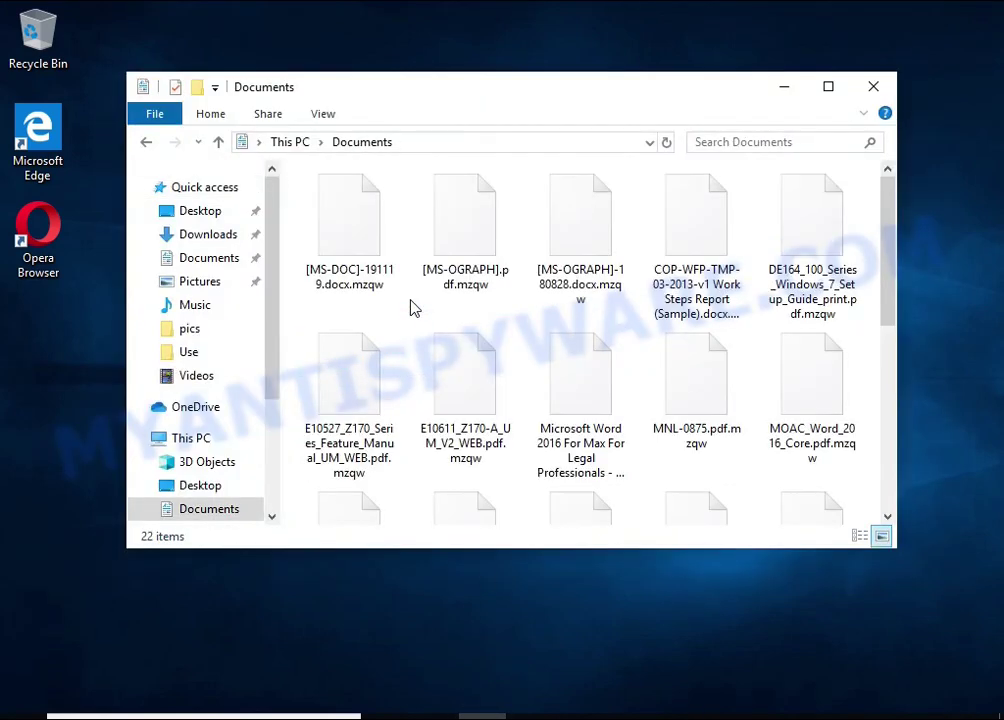
double_click(560, 258)
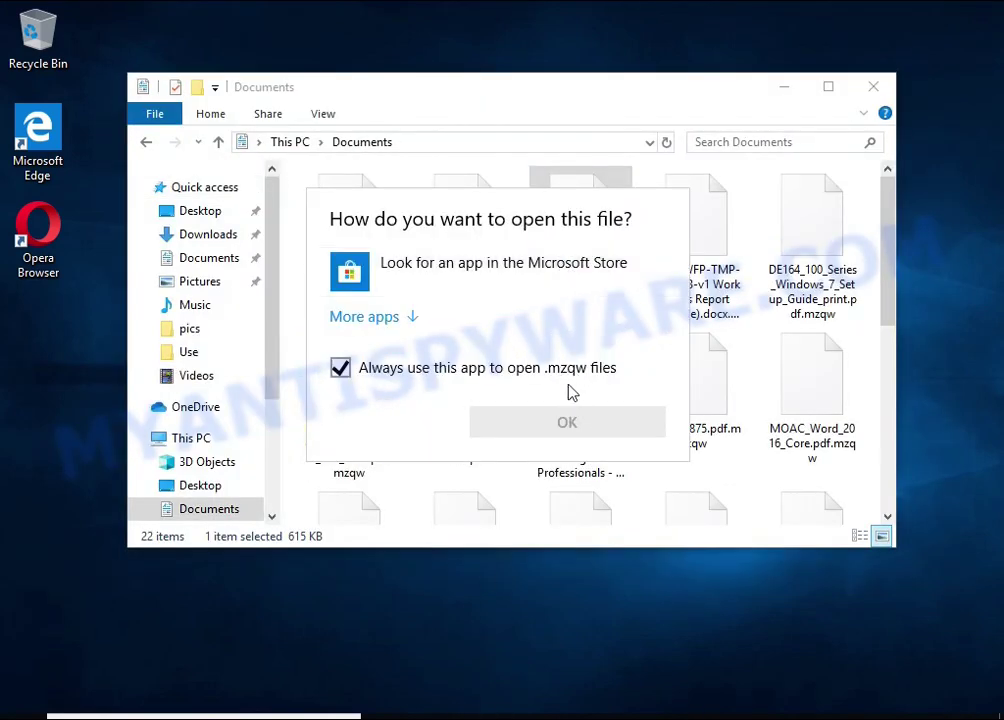
key(Escape)
double_click(466, 258)
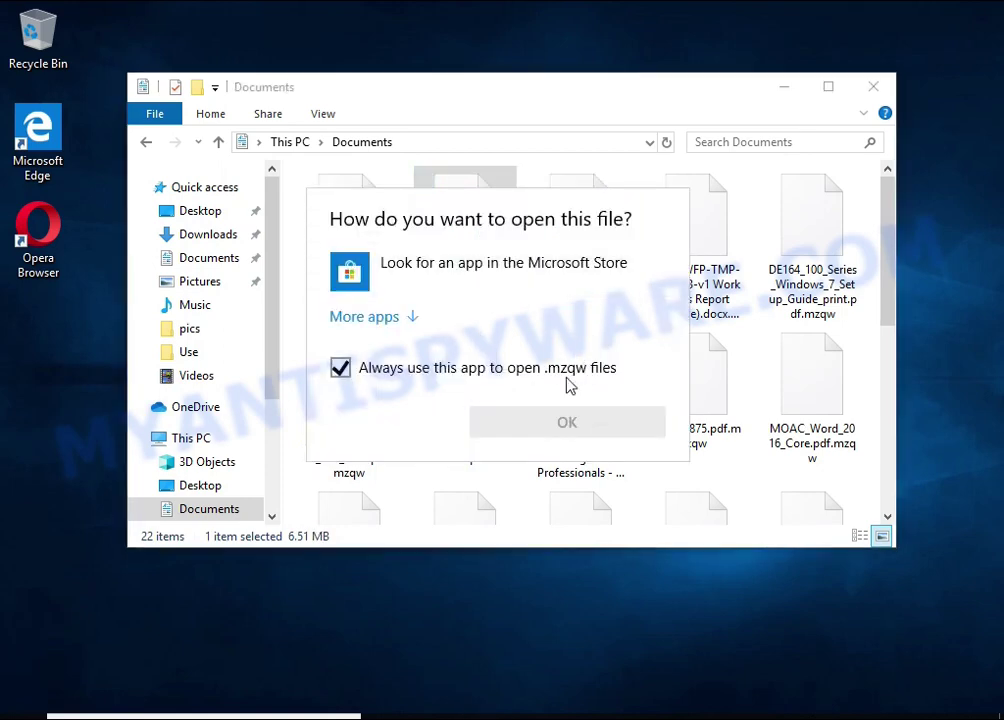
key(Escape)
Step: Rename [MS-OGRAPH]-180828.docx.mzqw to [MS-OGRAPH]-180828.docx, accepting the extension change
right_click(596, 206)
click(680, 437)
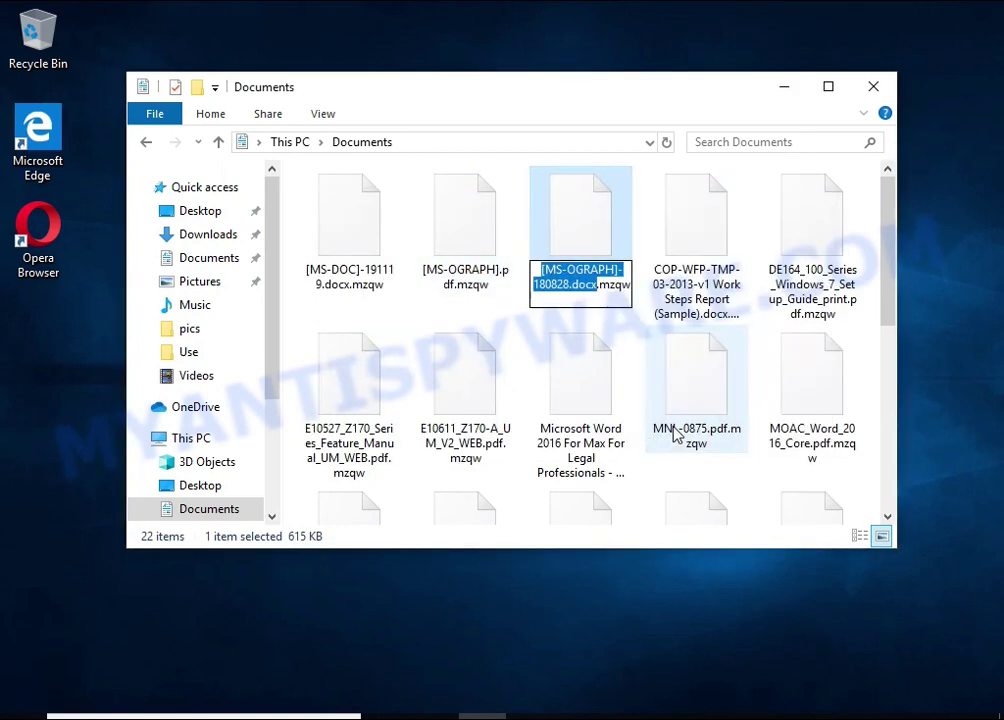
key(End)
key(BackSpace)
key(BackSpace)
key(BackSpace)
key(BackSpace)
key(BackSpace)
key(Return)
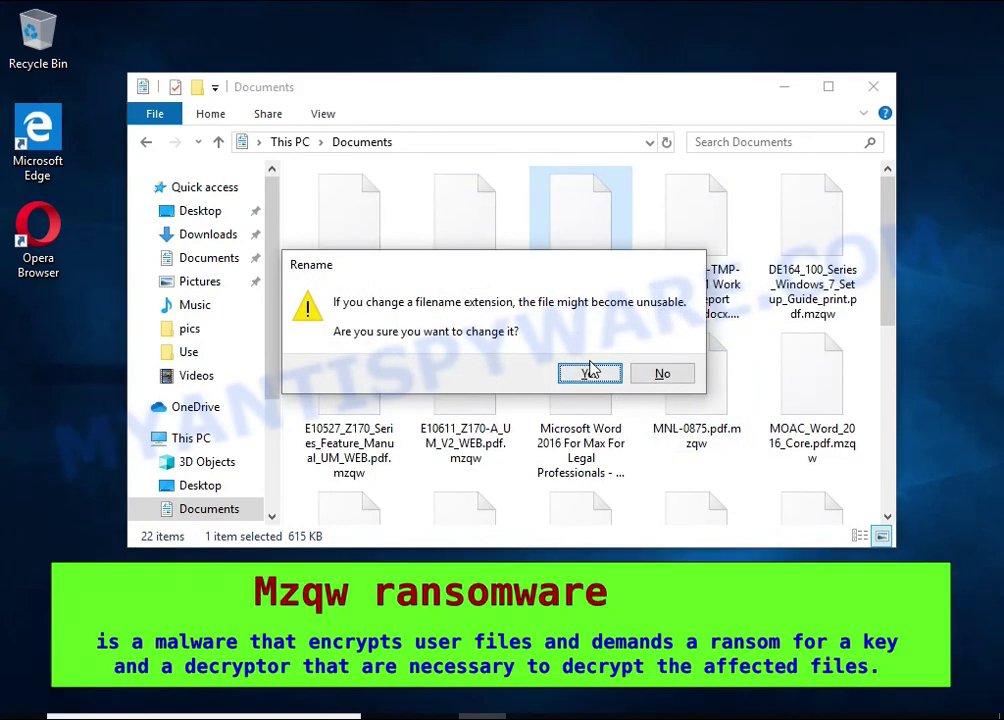
click(590, 372)
Step: Try to open the renamed [MS-OGRAPH]-180828.docx in LibreOffice and return to the Documents folder
double_click(590, 238)
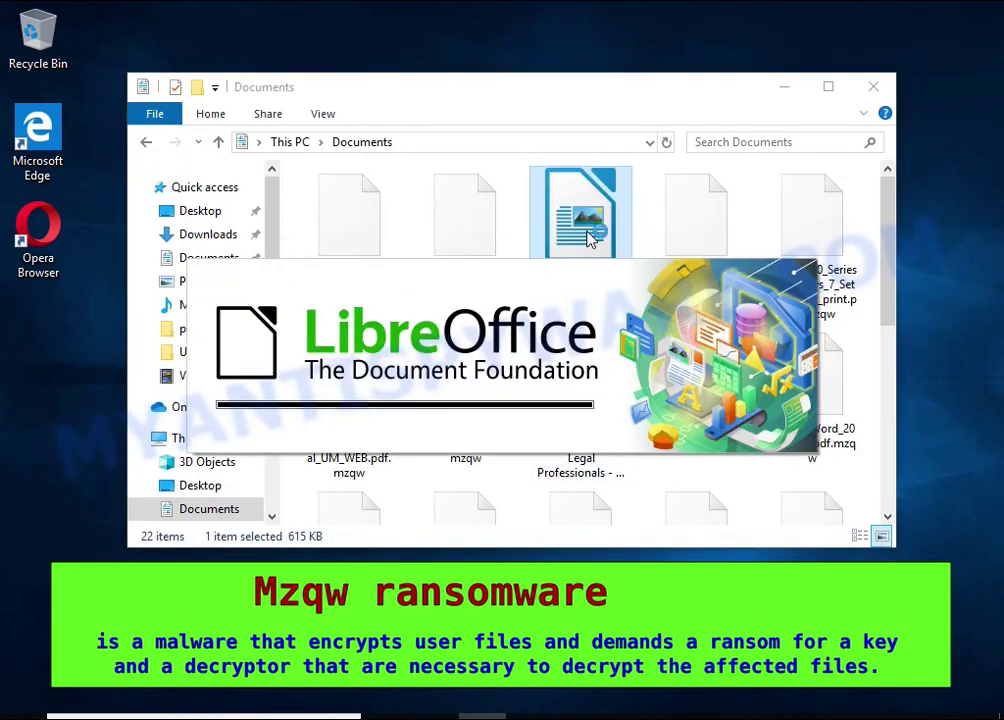
double_click(635, 249)
click(594, 466)
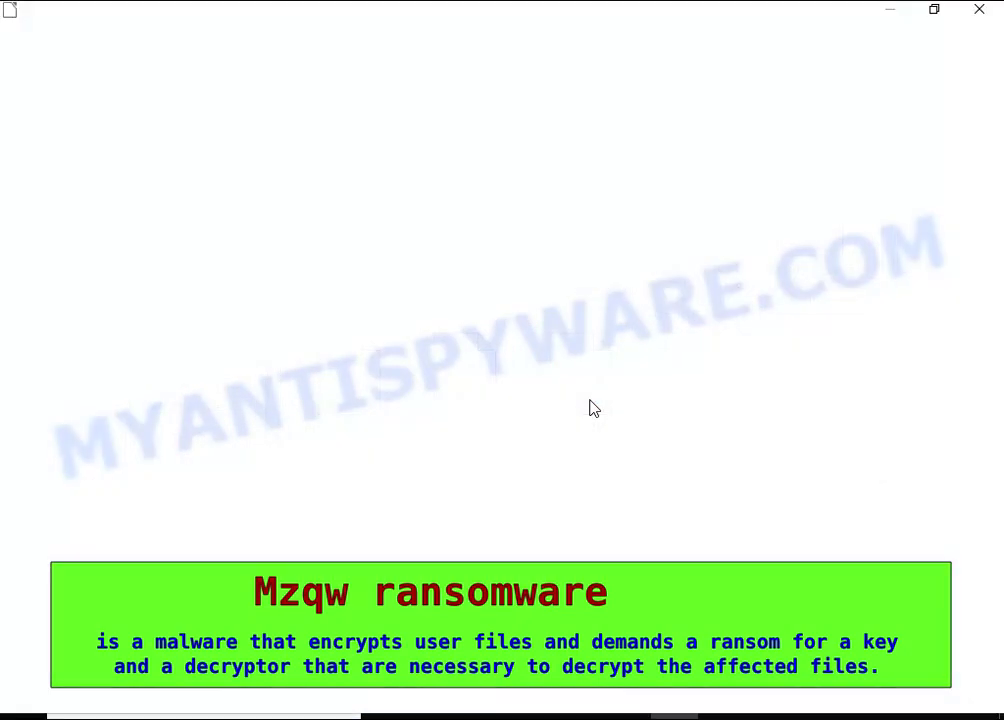
drag(507, 330, 514, 357)
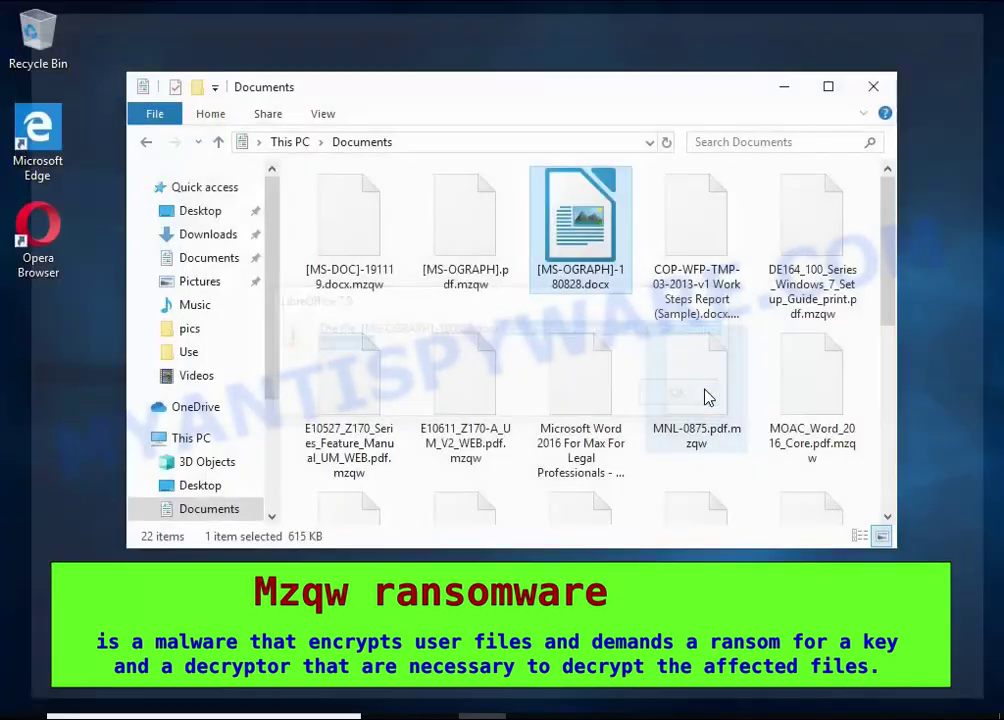
Step: Rename [MS-OGRAPH].pdf.mzqw to [MS-OGRAPH].pdf, accepting the extension change
right_click(462, 200)
click(514, 431)
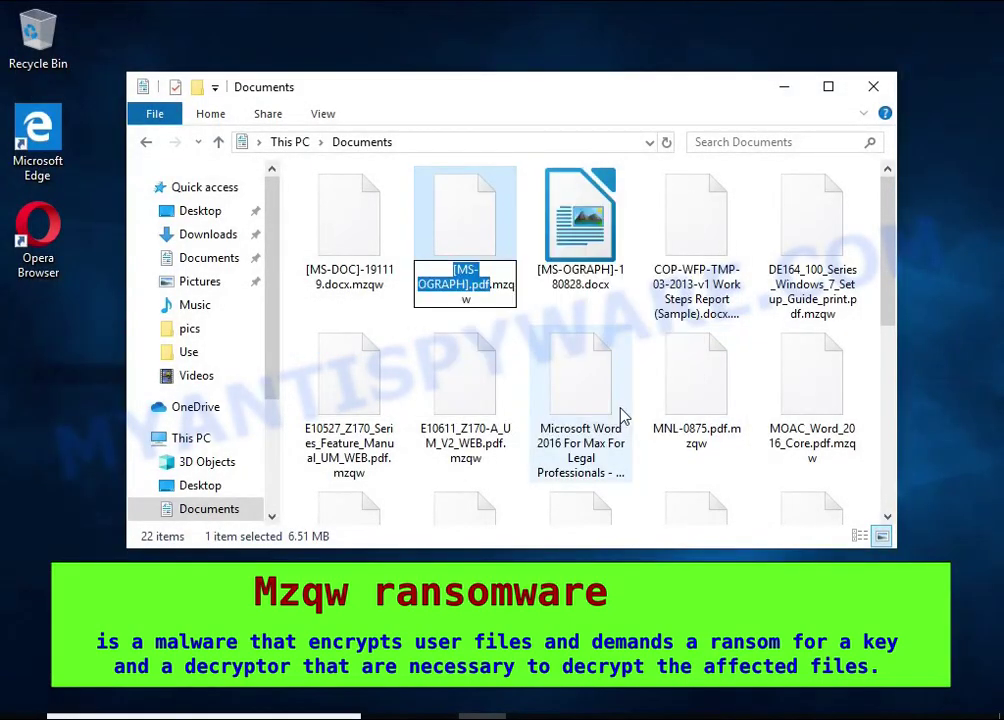
key(End)
key(BackSpace)
key(BackSpace)
key(BackSpace)
key(BackSpace)
key(BackSpace)
key(Return)
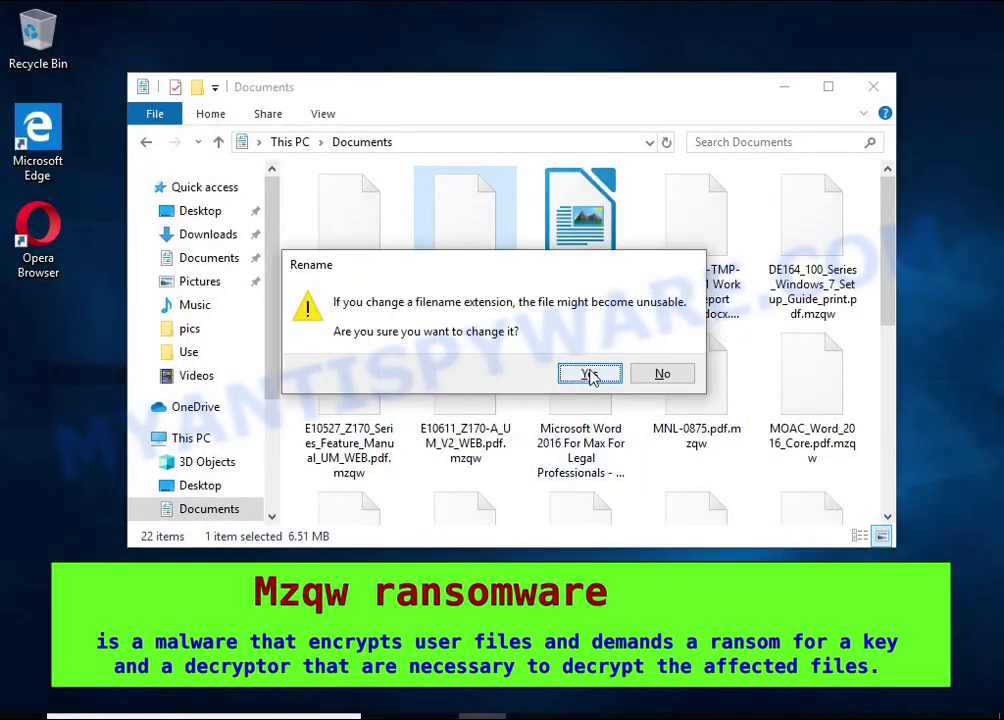
click(589, 373)
Step: Try to view the renamed [MS-OGRAPH].pdf in Microsoft Edge, and close the browser
double_click(505, 250)
click(506, 305)
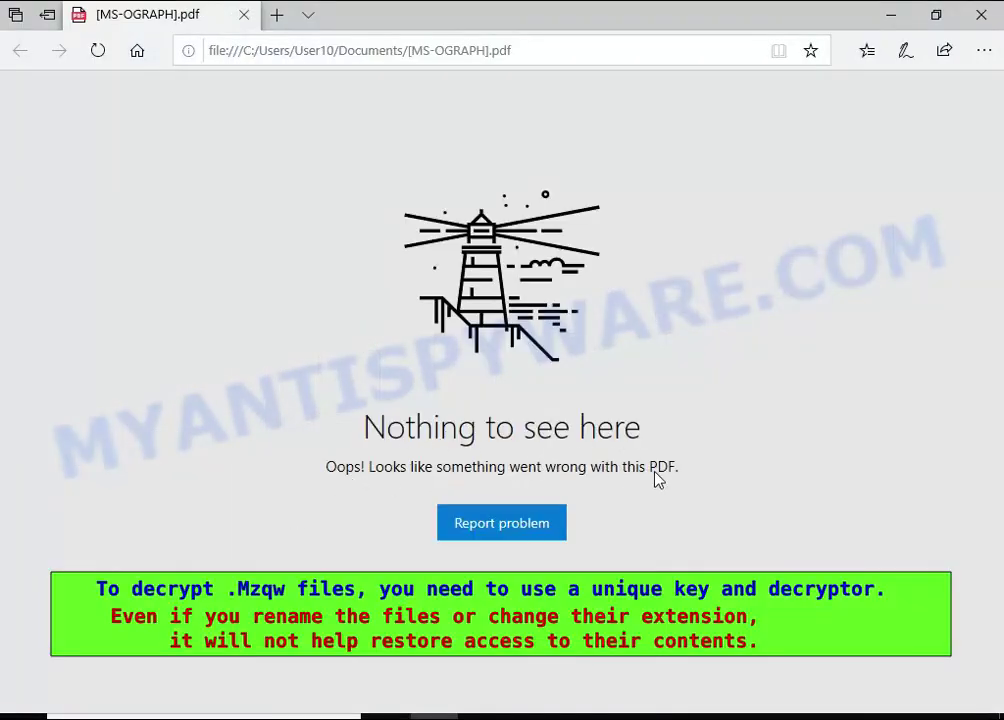
click(981, 15)
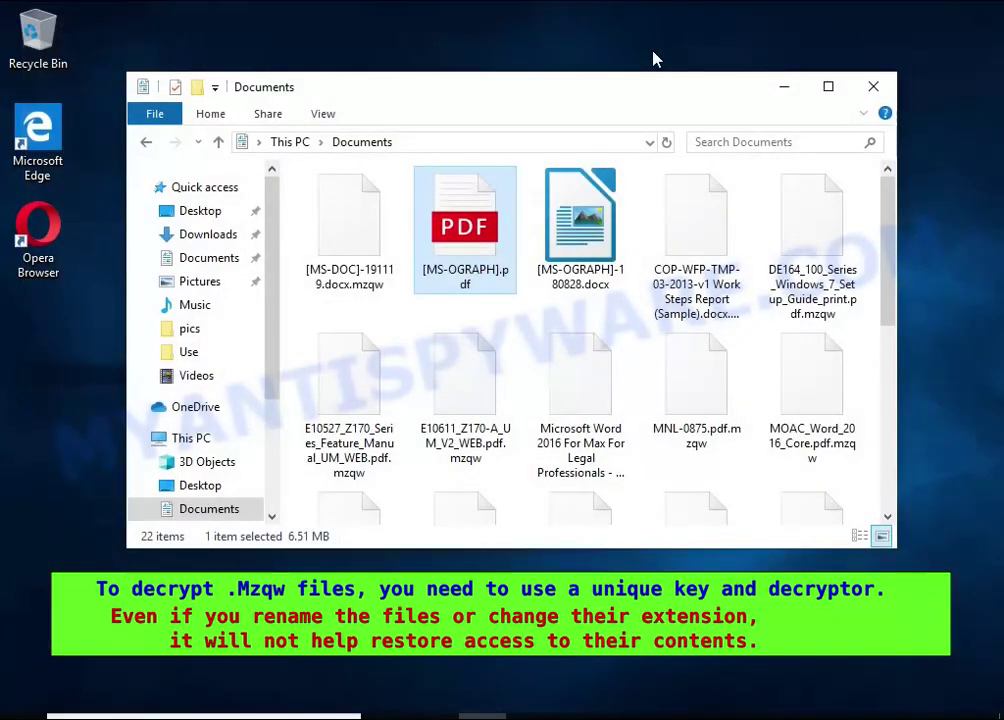
Step: In the Pictures folder, try opening Chrysanthemum.jpg.mzqw, and rename it to Chrysanthemum.jpg, accepting the extension change
click(200, 281)
double_click(592, 215)
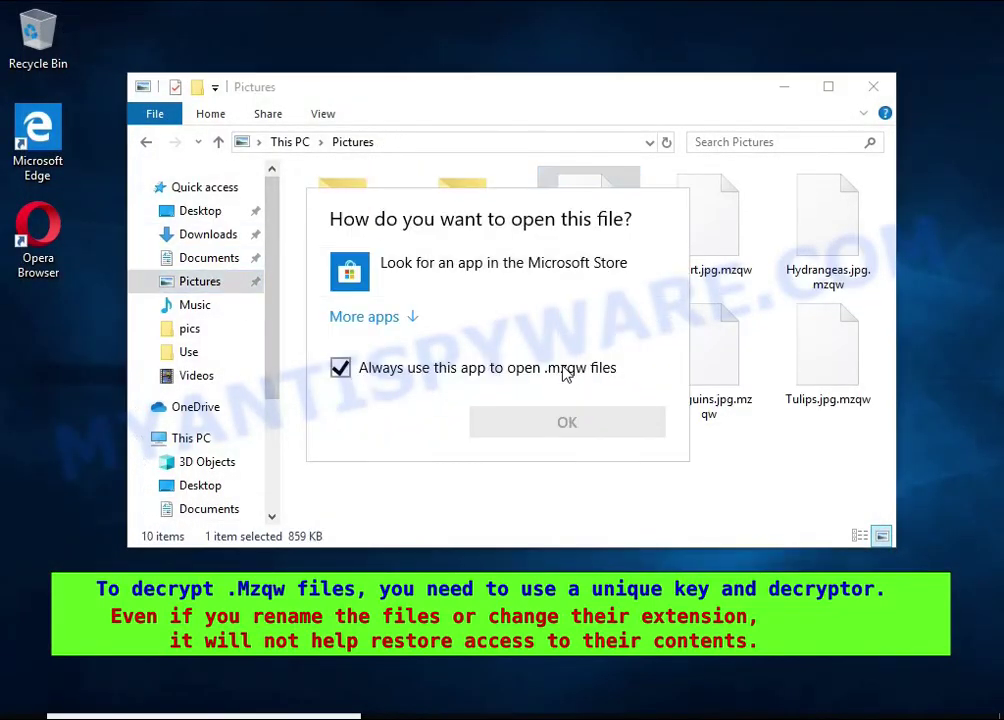
right_click(567, 177)
click(634, 404)
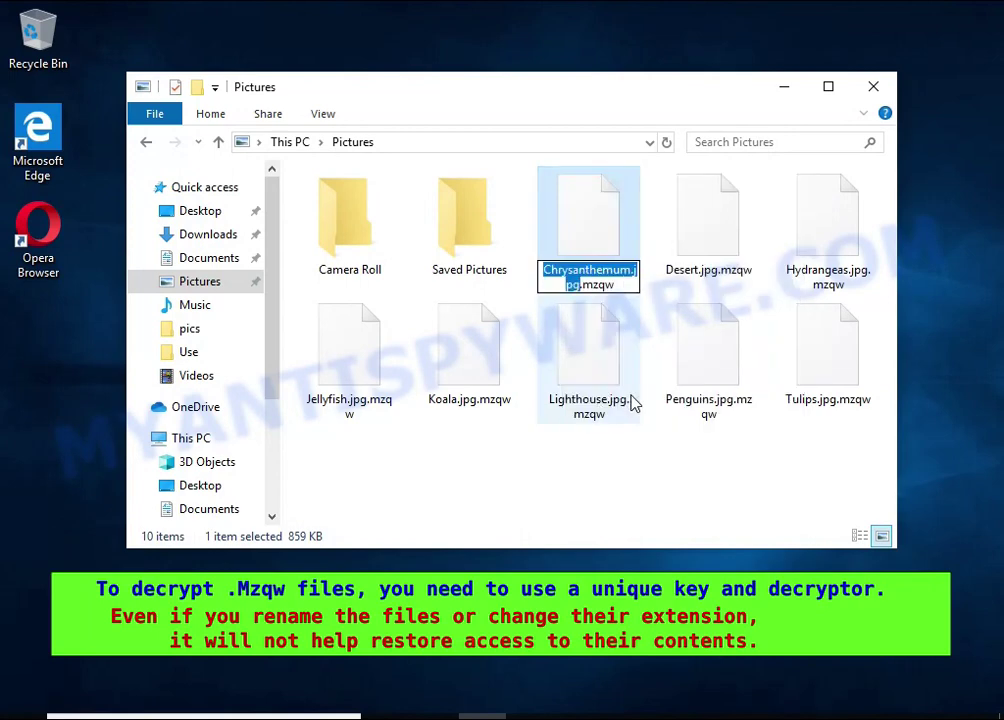
key(End)
key(BackSpace)
key(BackSpace)
key(BackSpace)
key(BackSpace)
key(BackSpace)
key(Return)
click(587, 369)
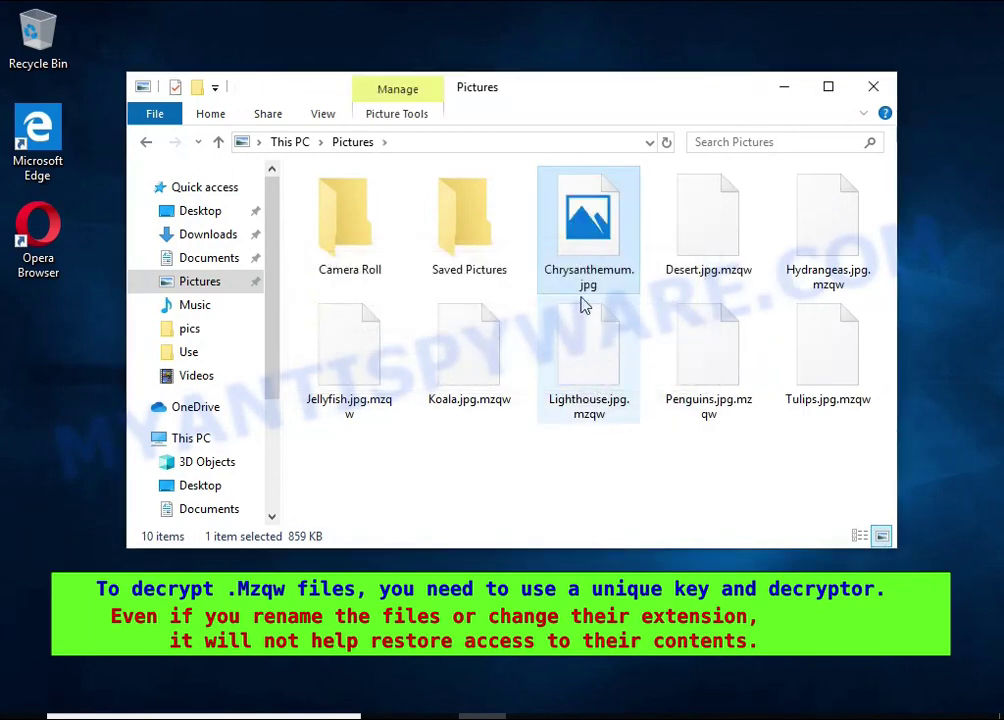
Step: Try to view the renamed Chrysanthemum.jpg in Photos and close the viewer
double_click(598, 240)
double_click(553, 305)
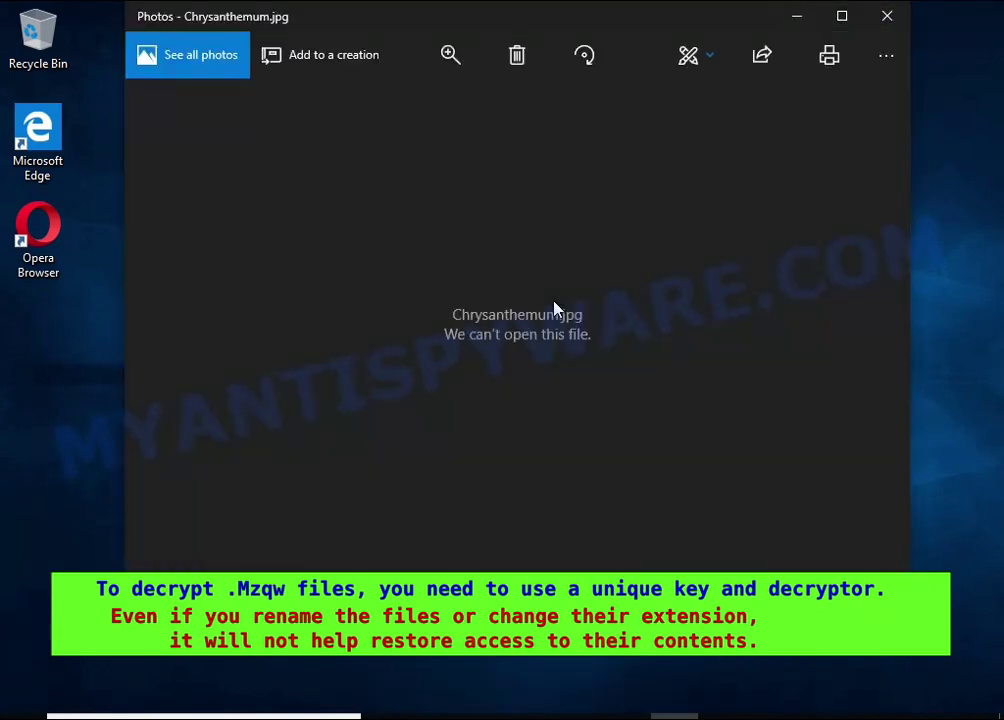
click(877, 26)
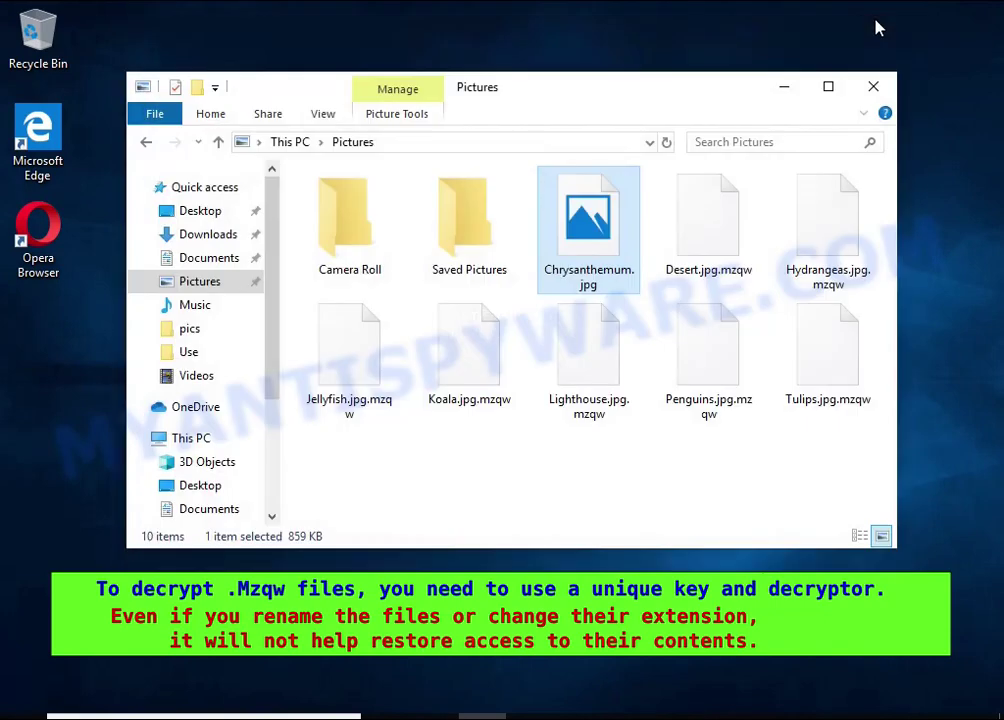
Step: Open the ransom note _readme.txt from C:\Users\User10
click(205, 440)
double_click(340, 372)
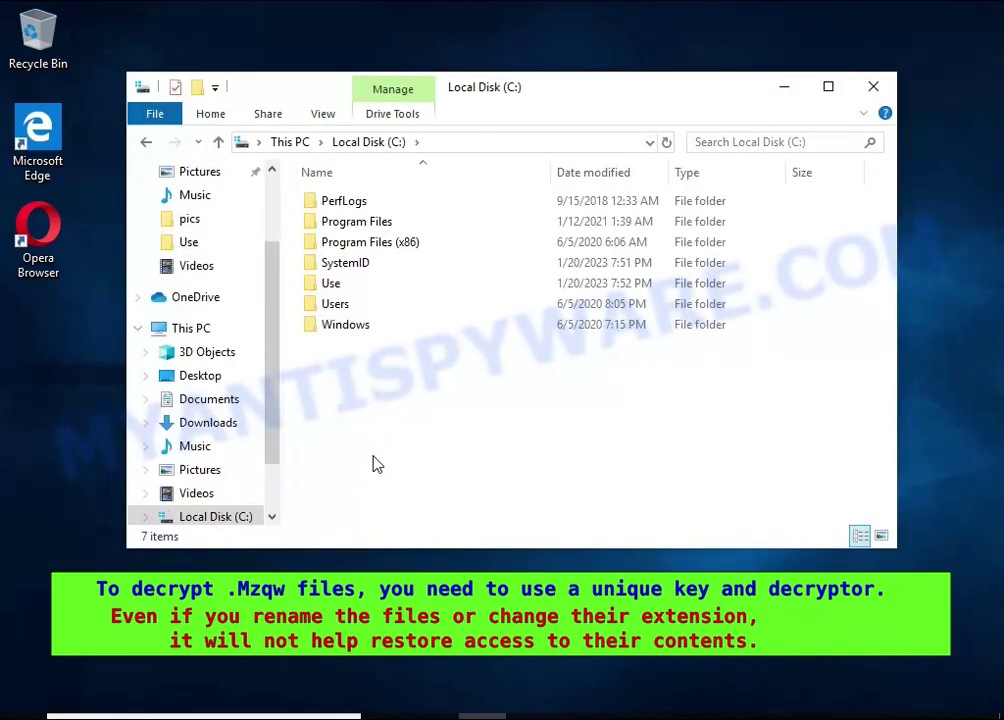
double_click(336, 304)
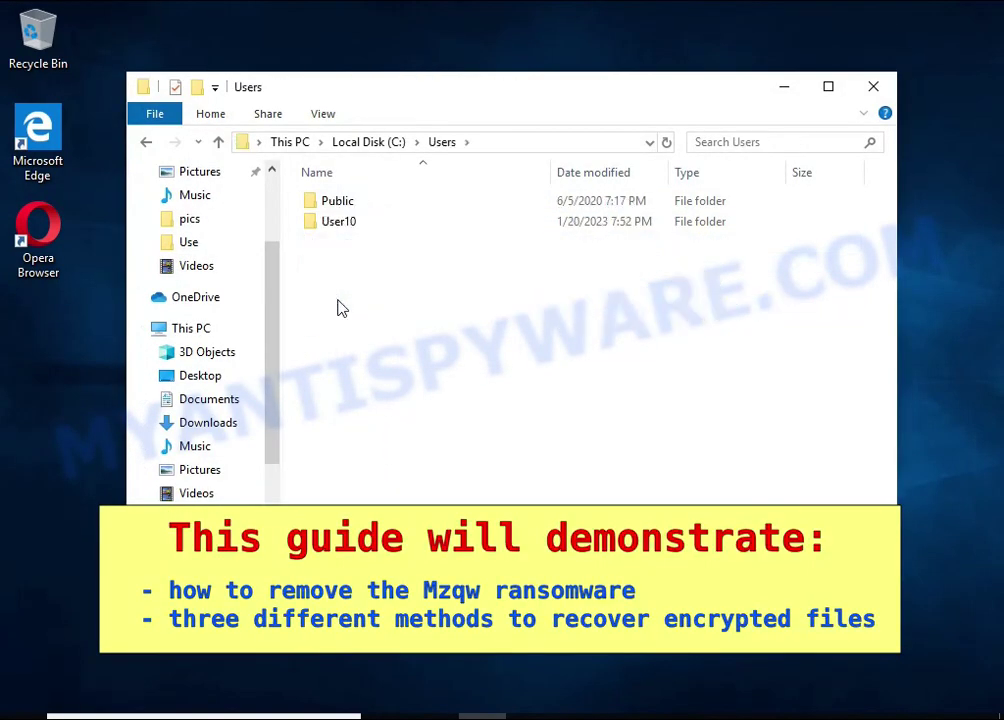
double_click(345, 223)
click(380, 470)
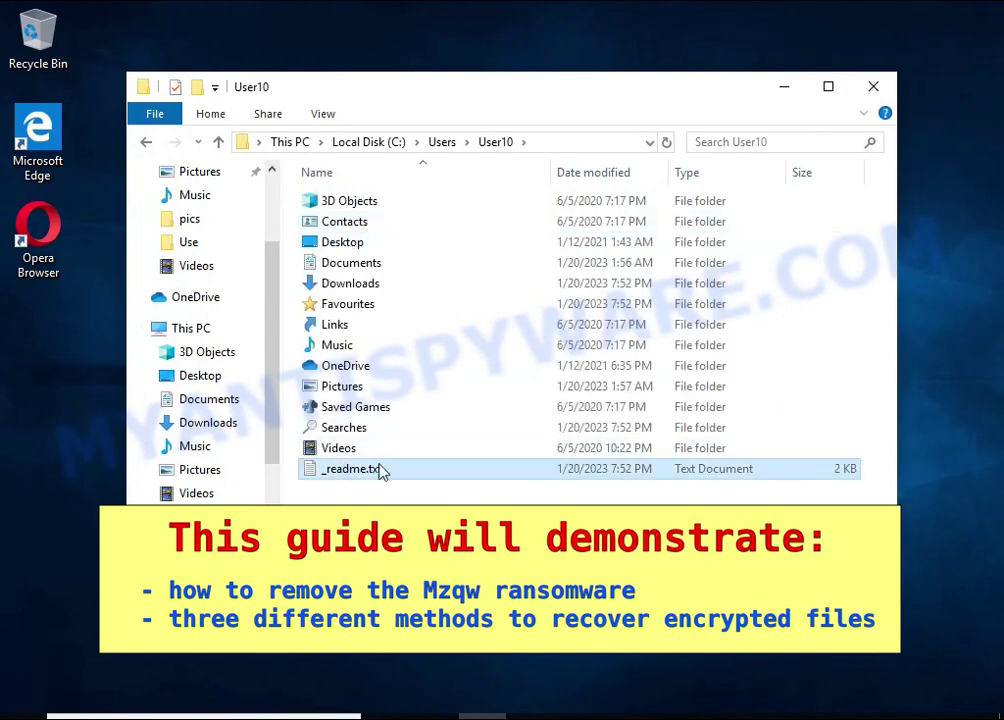
double_click(548, 474)
Step: Highlight the note's statement that all important files are encrypted, and close Notepad and File Explorer
drag(171, 200, 833, 201)
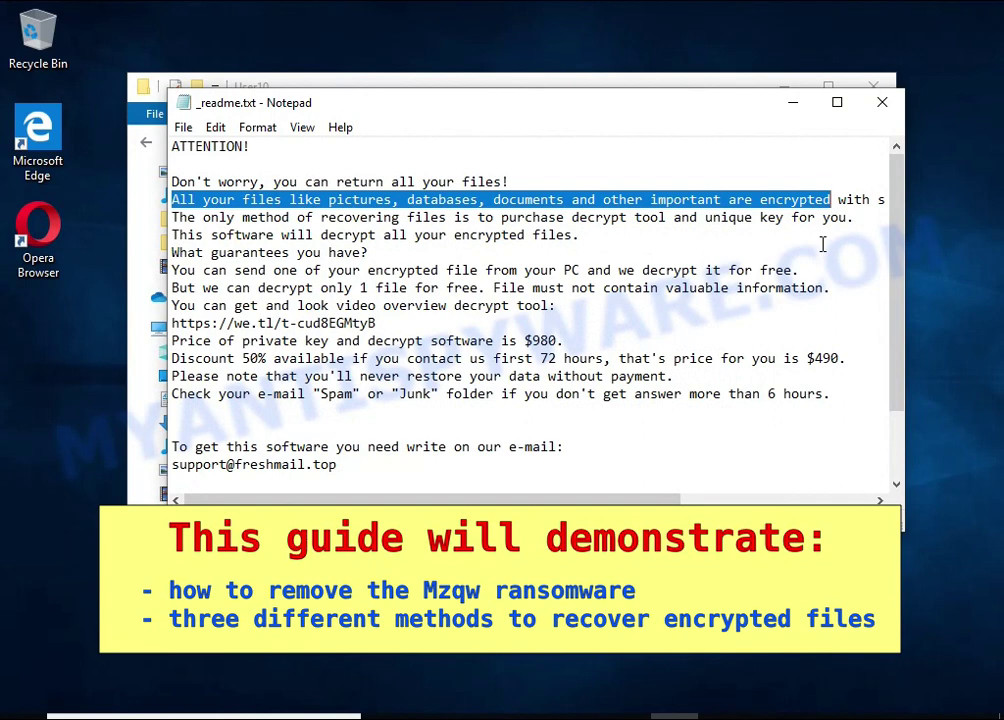
double_click(812, 200)
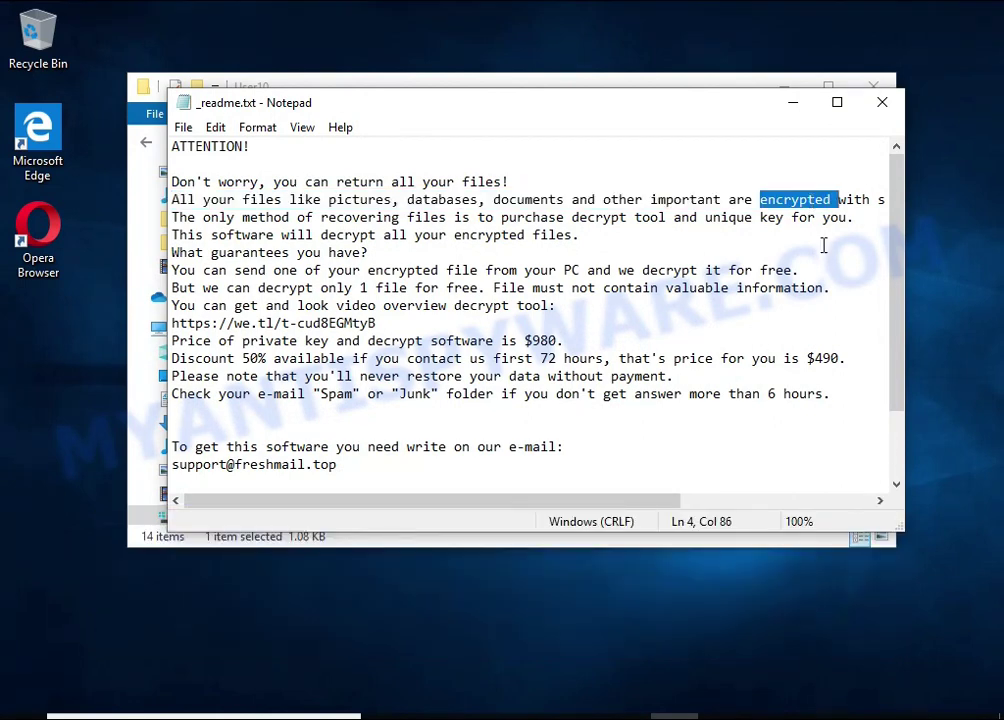
click(882, 102)
click(874, 88)
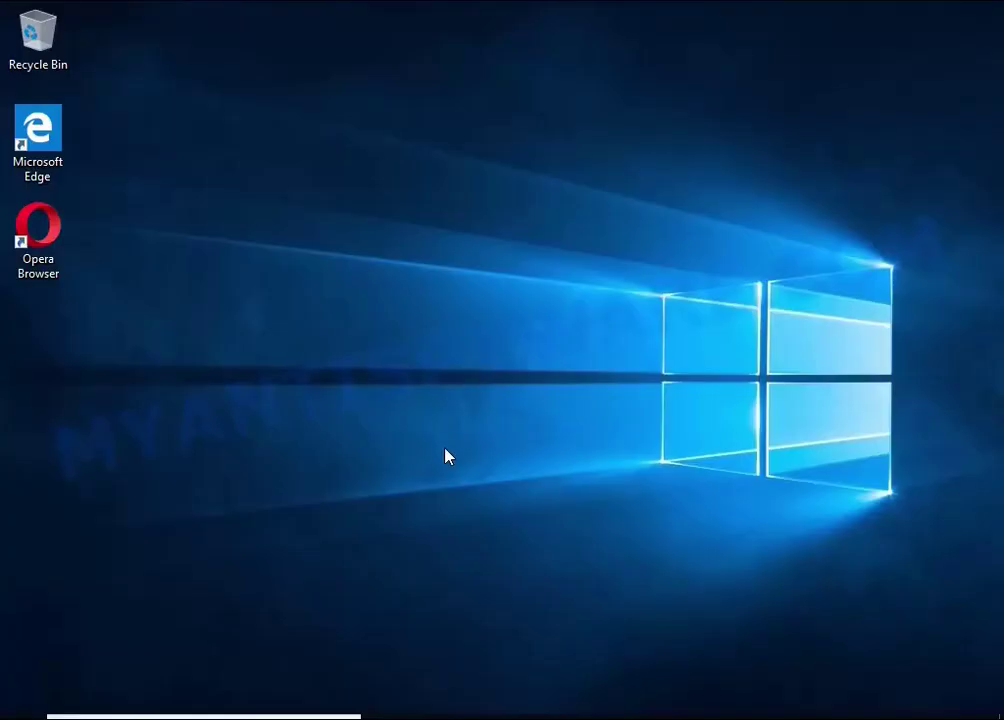
Step: End the suspicious background process DB07.exe (32 bit) in Task Manager
key(ctrl+alt+Delete)
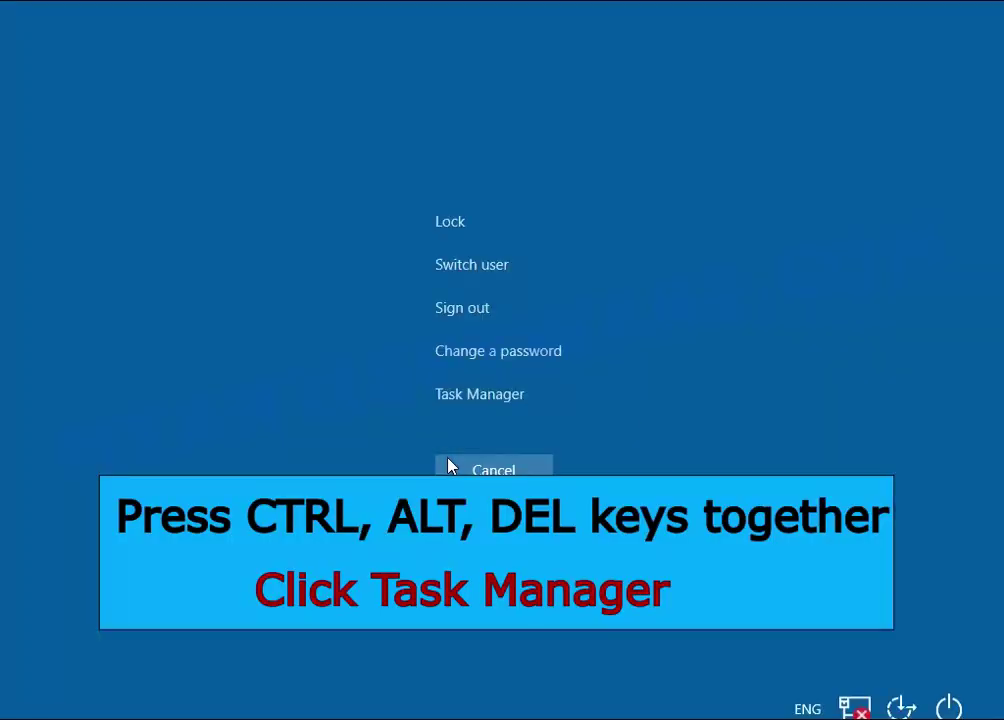
click(512, 398)
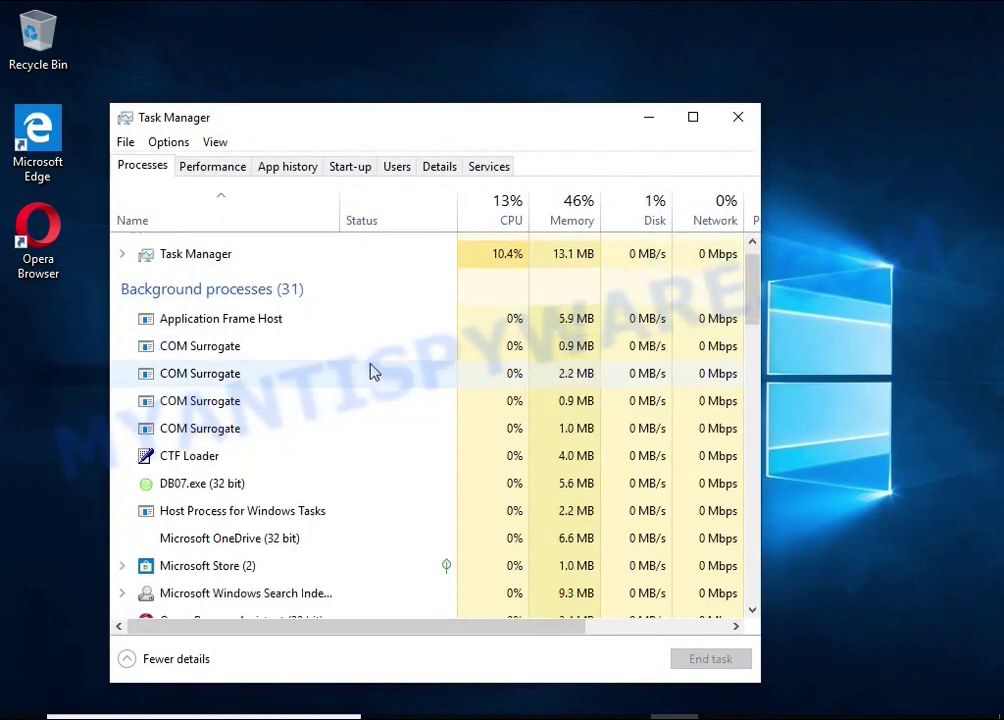
scroll(372, 372, down, 1)
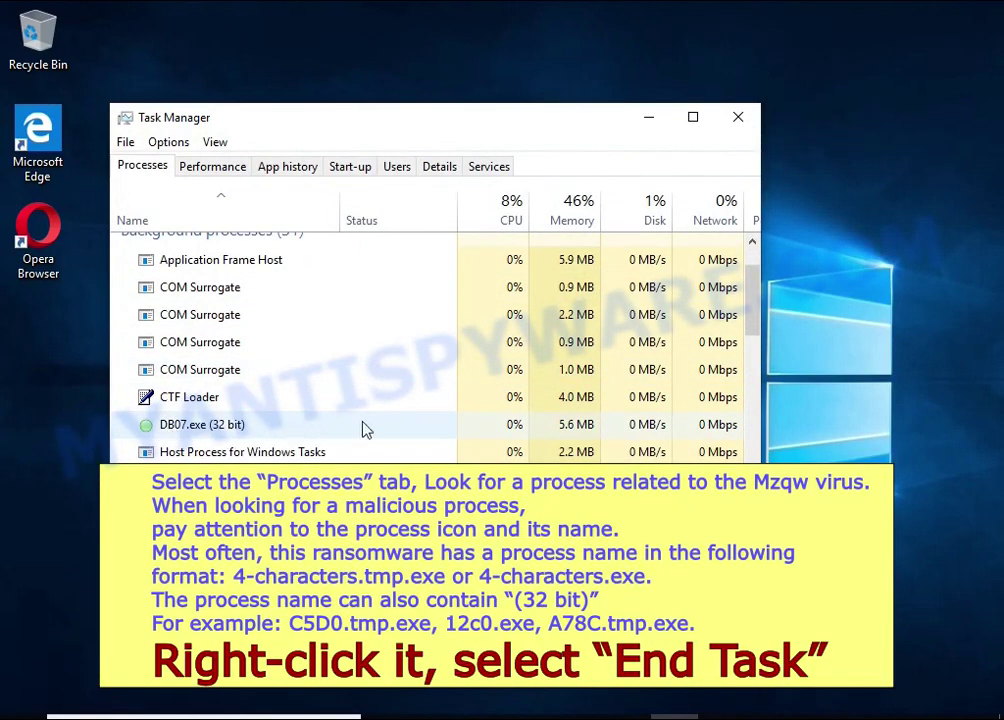
right_click(390, 437)
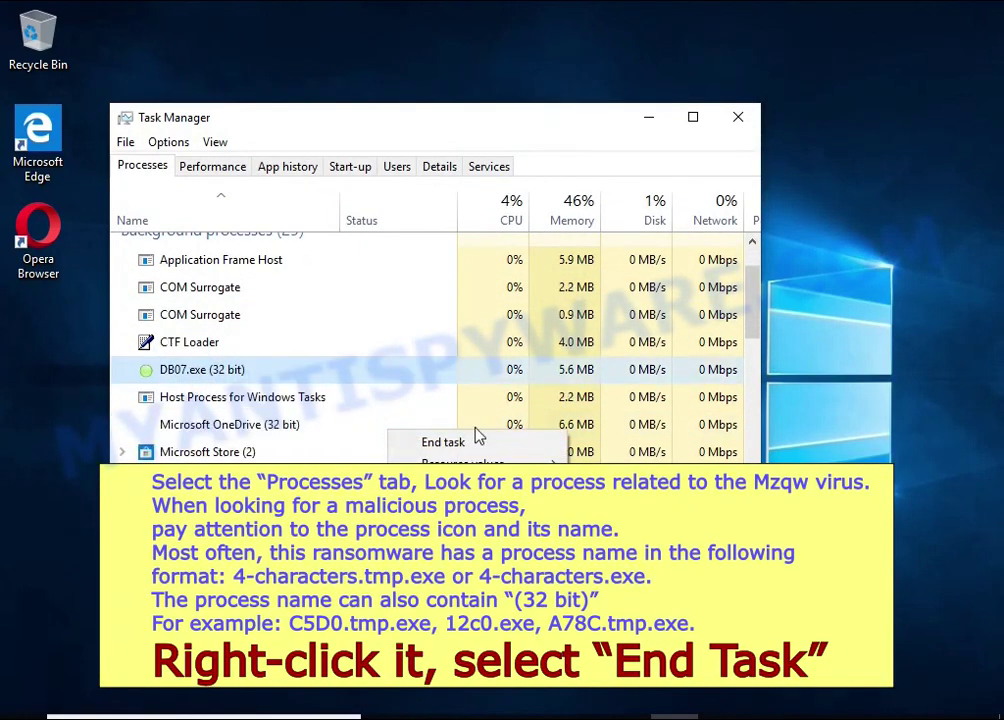
click(510, 444)
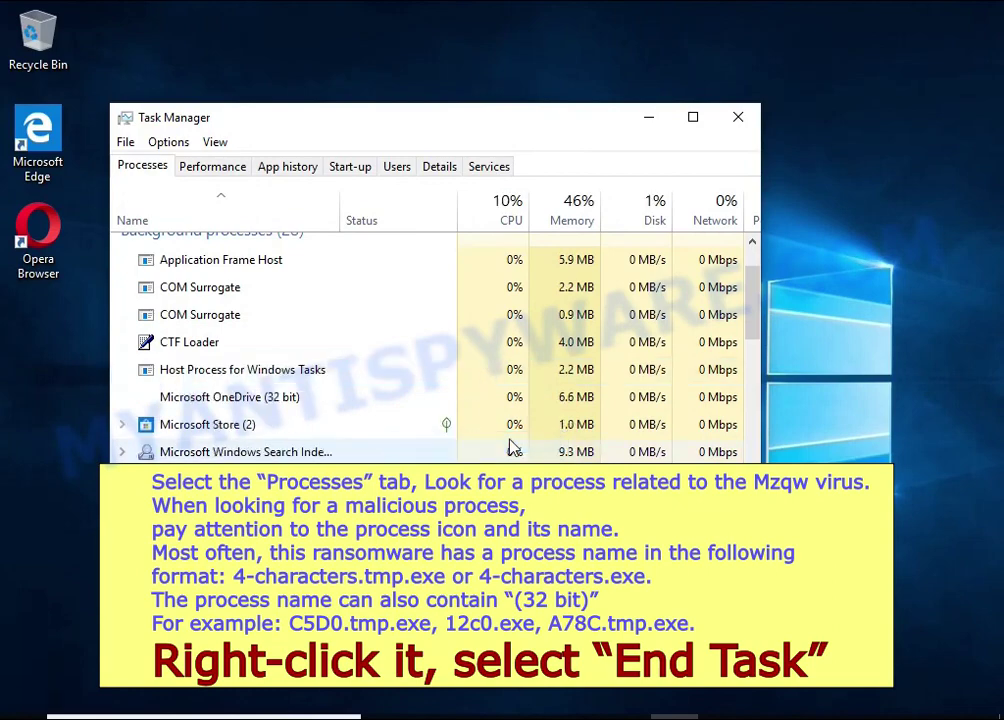
Step: Examine the rest of Task Manager's process list for other suspicious processes
scroll(330, 410, down, 2)
scroll(308, 402, down, 6)
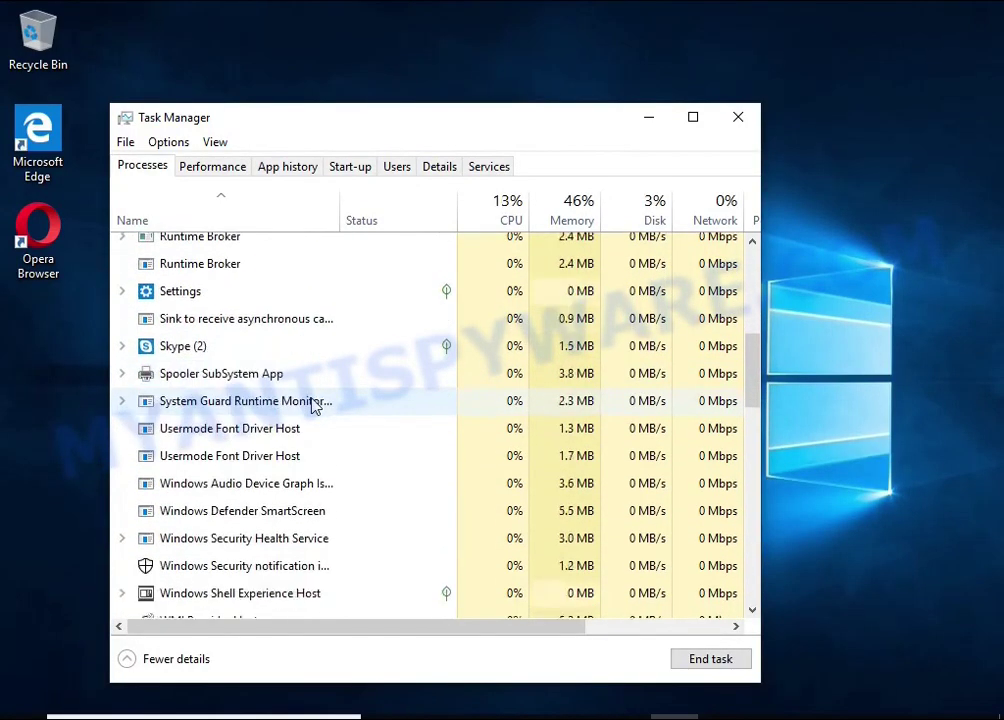
scroll(308, 400, down, 8)
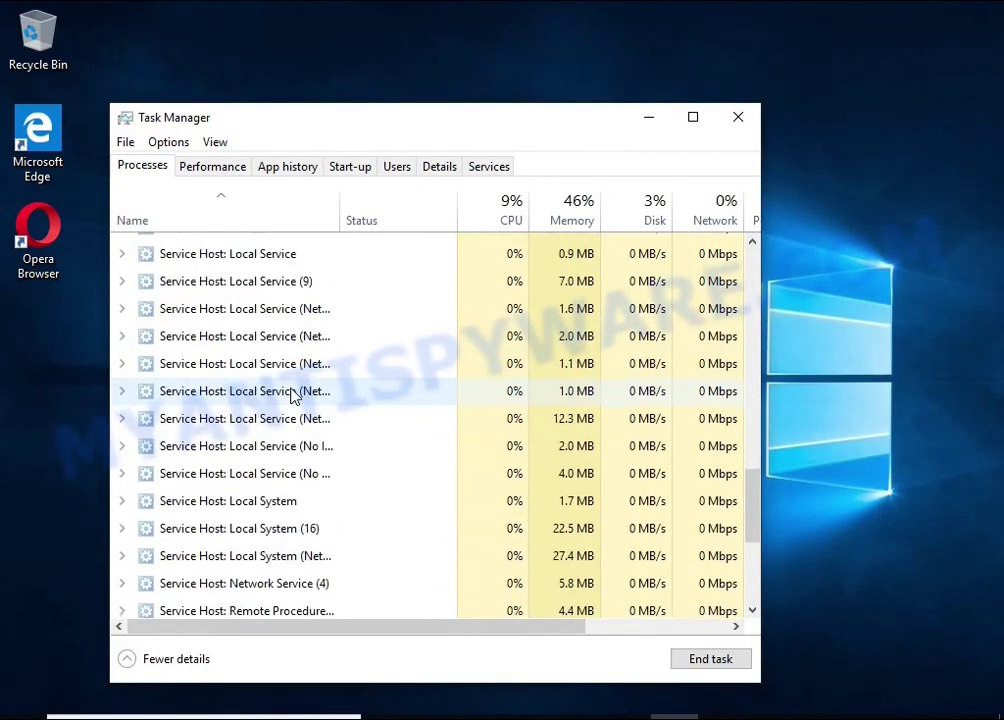
scroll(297, 395, down, 1)
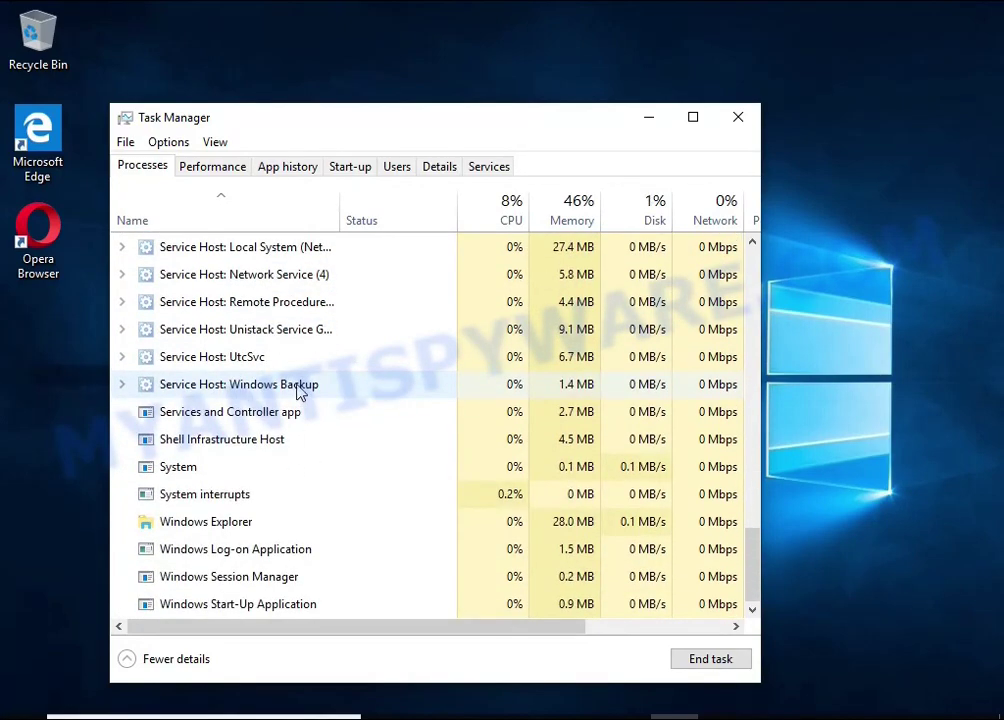
scroll(300, 400, up, 8)
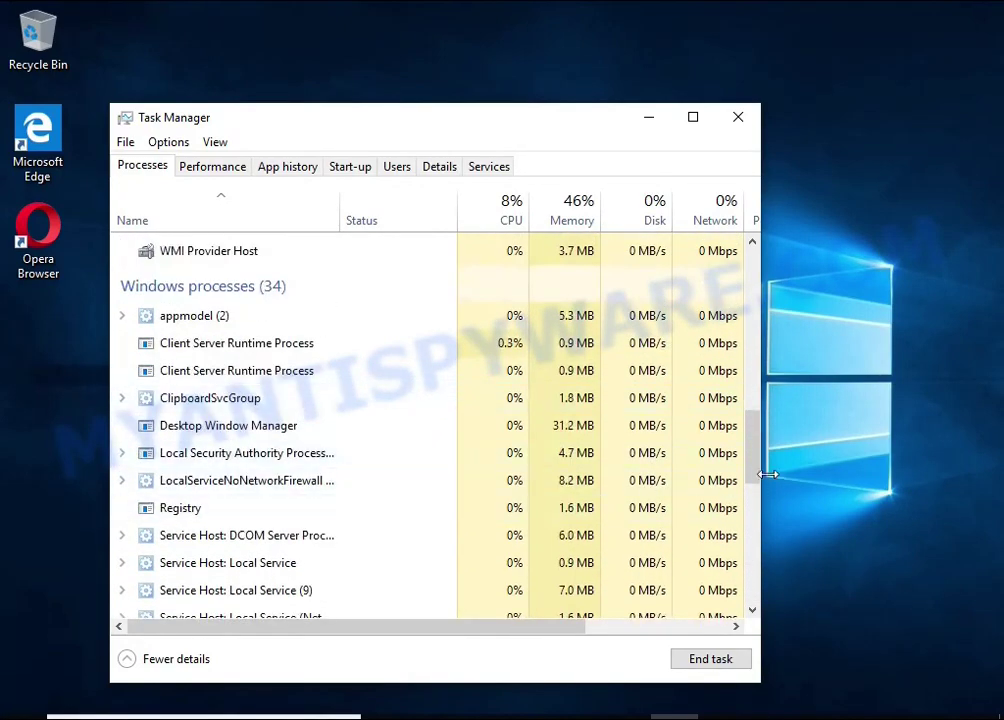
drag(760, 473, 762, 285)
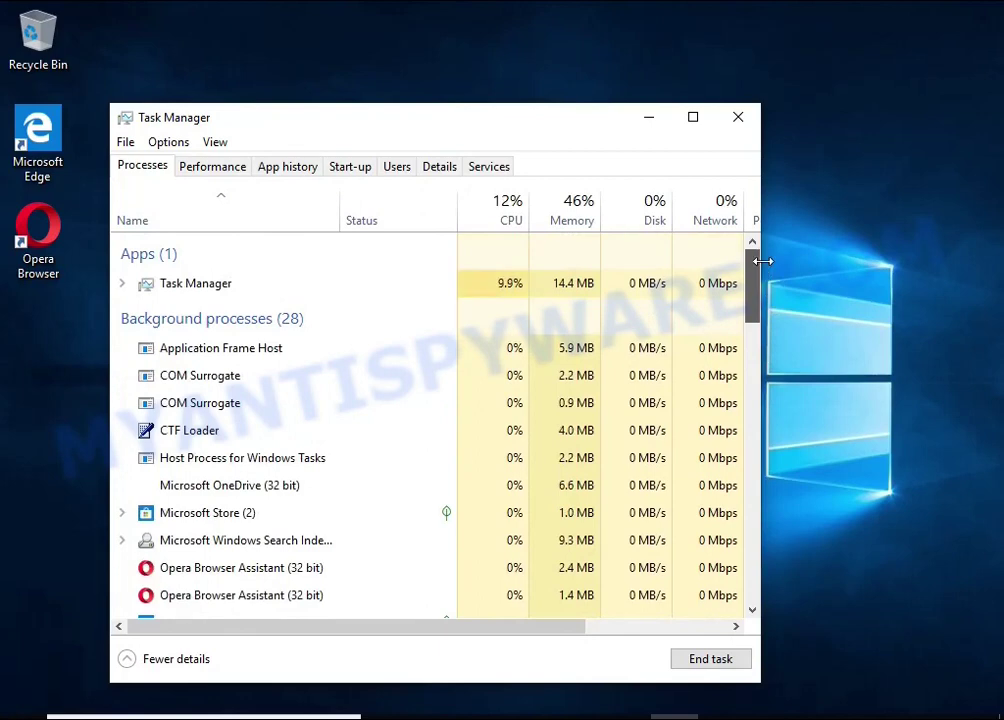
Step: Disable the DB07.exe start-up entry in Task Manager and close Task Manager
click(350, 168)
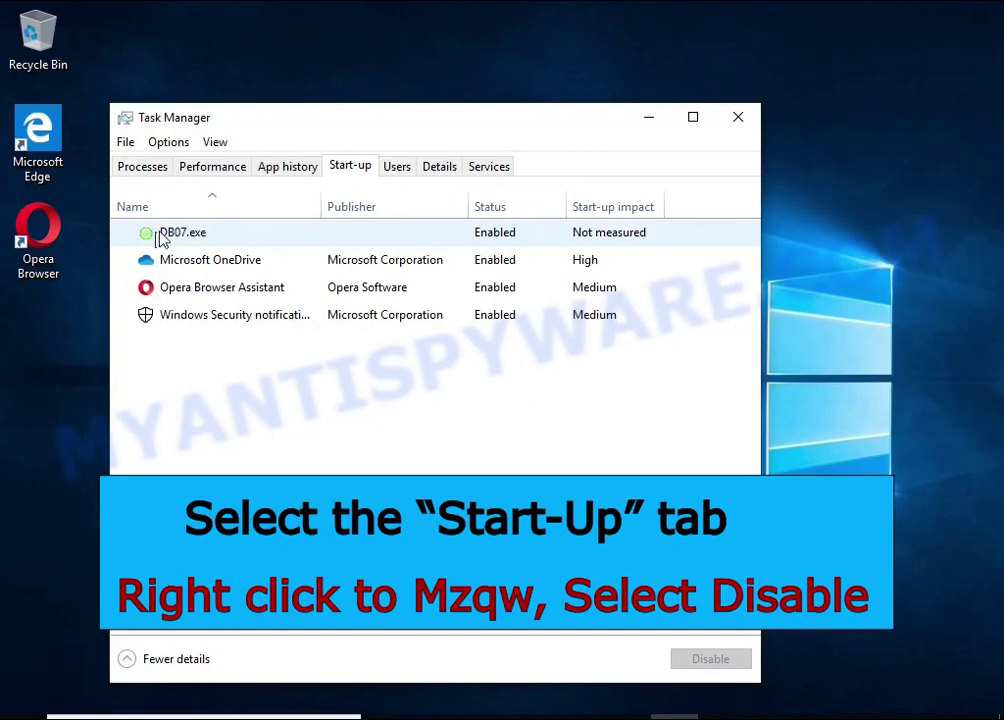
right_click(543, 243)
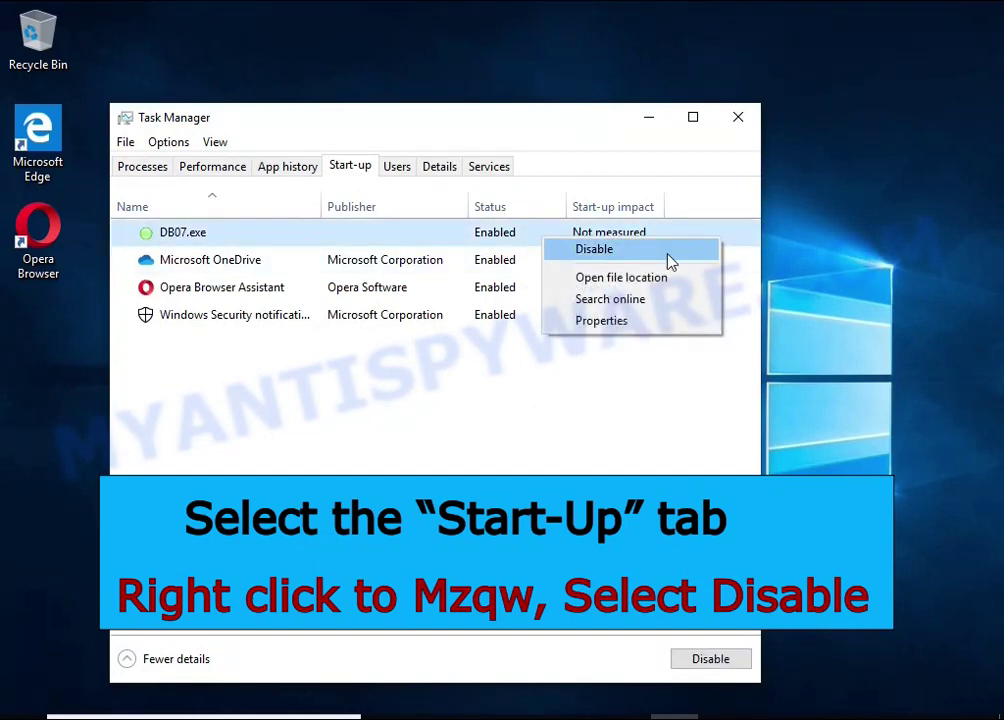
click(670, 258)
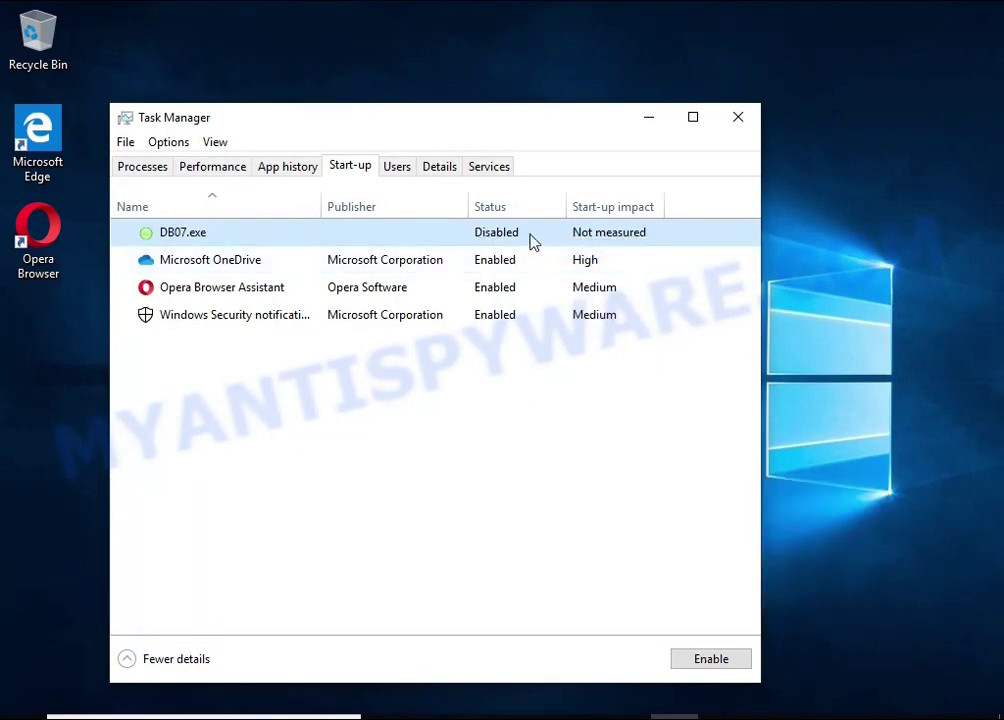
click(738, 121)
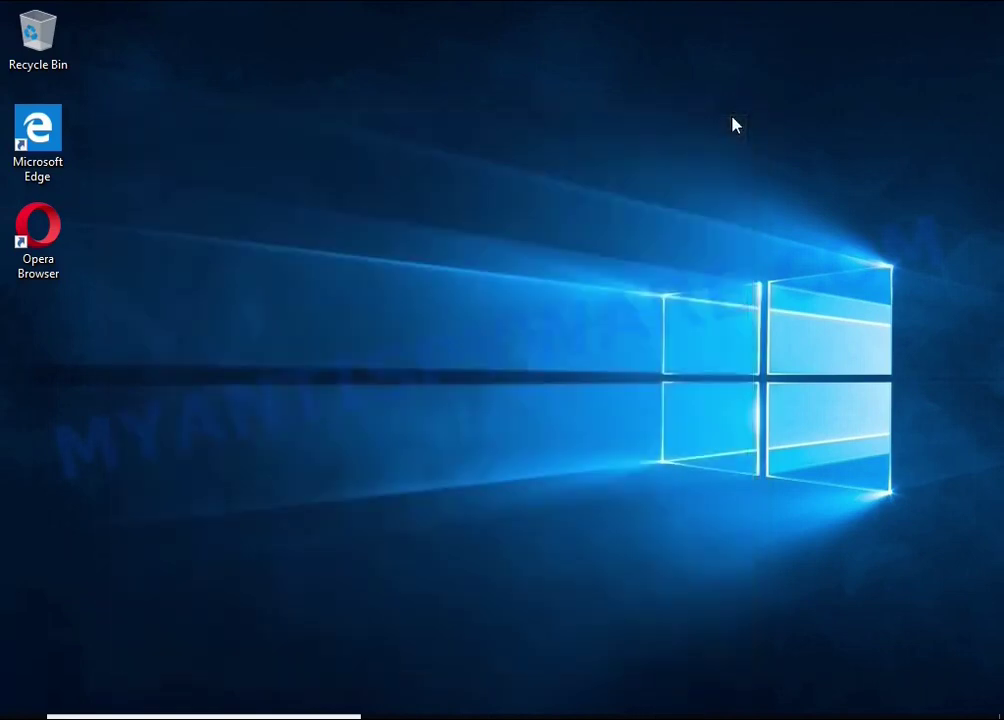
Step: Search Windows for Task Scheduler, open it, and move its window fully into view
key(super+s)
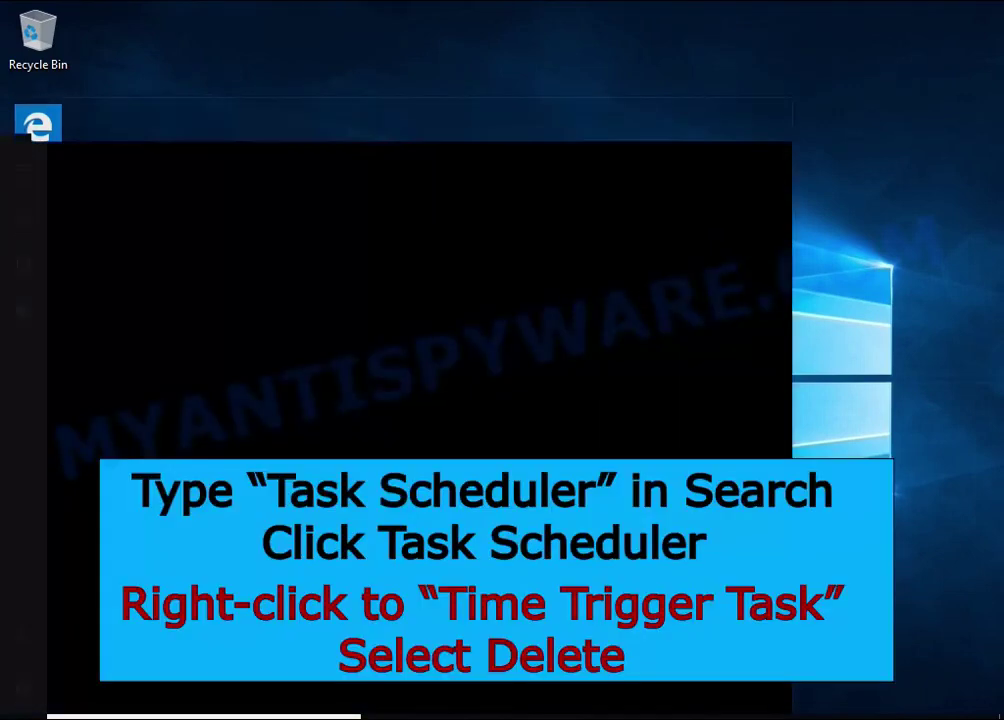
text(task)
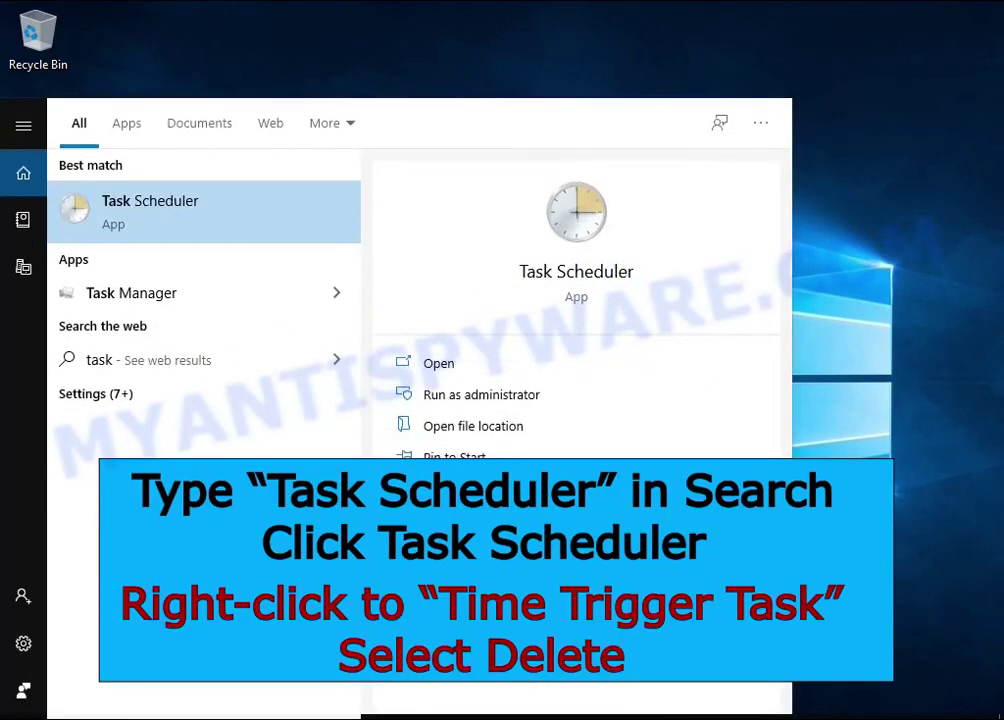
text( she)
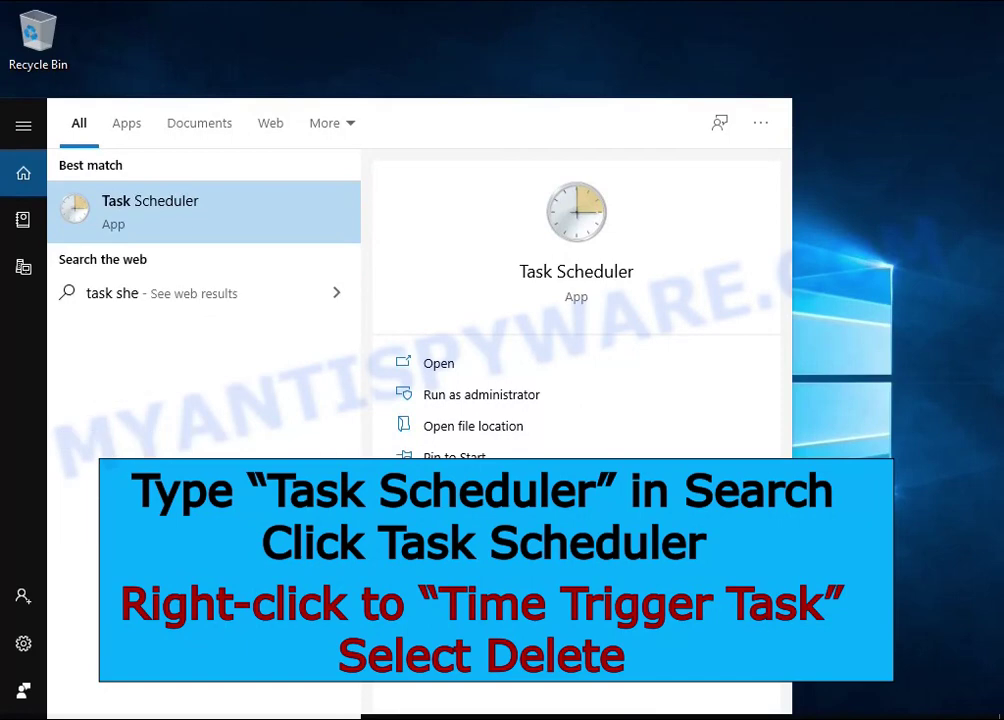
click(243, 230)
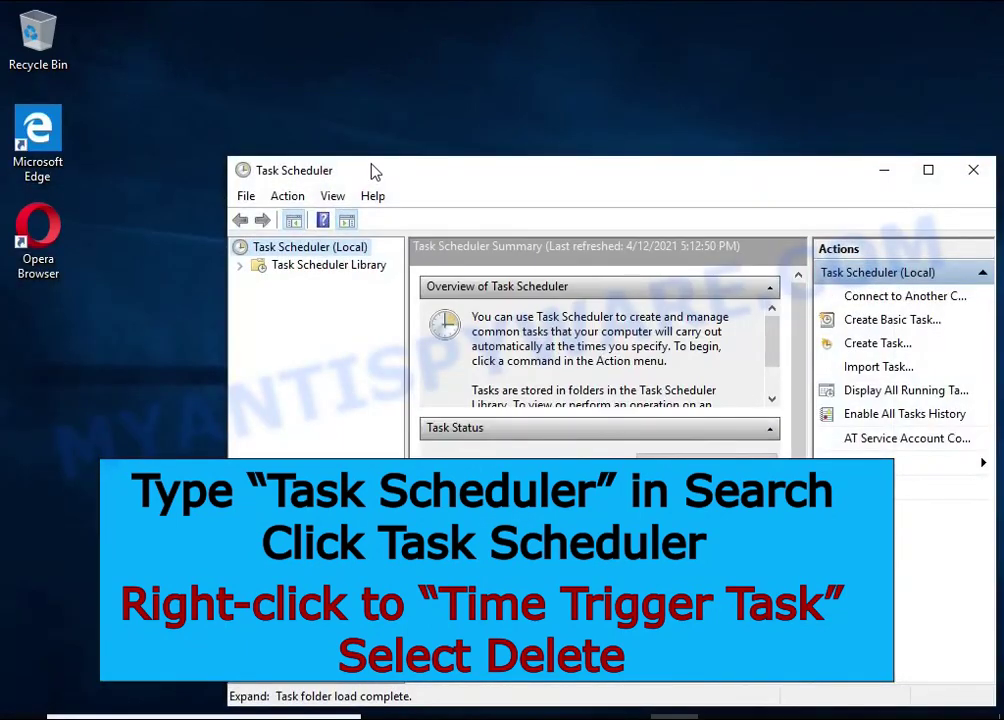
drag(372, 170, 307, 108)
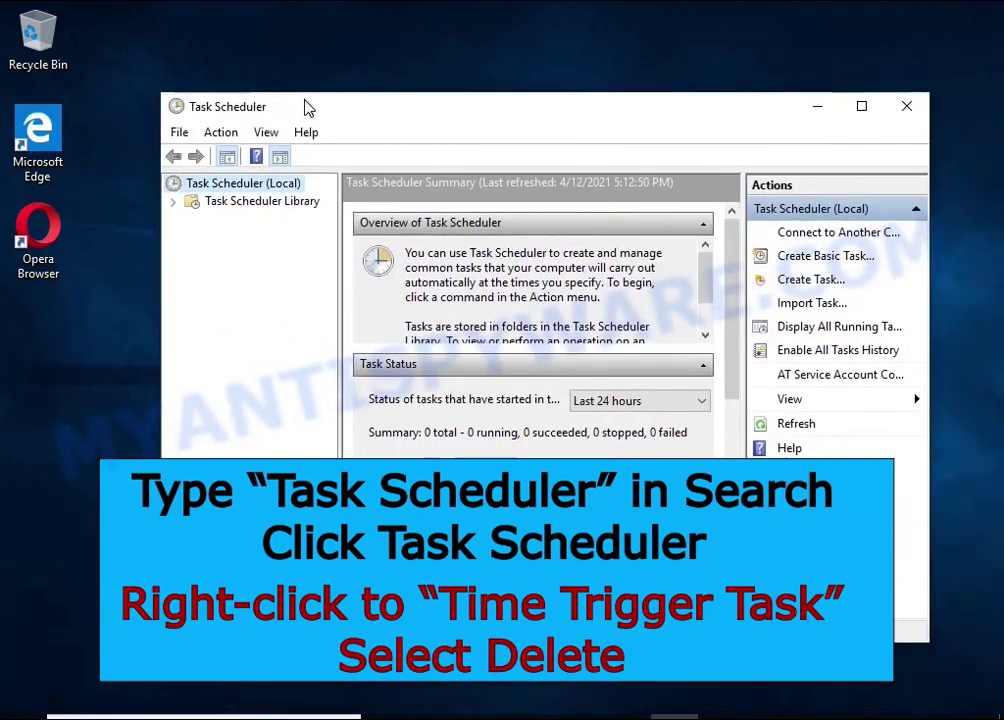
Step: Delete the Time Trigger Task from the Task Scheduler Library and close Task Scheduler
click(299, 204)
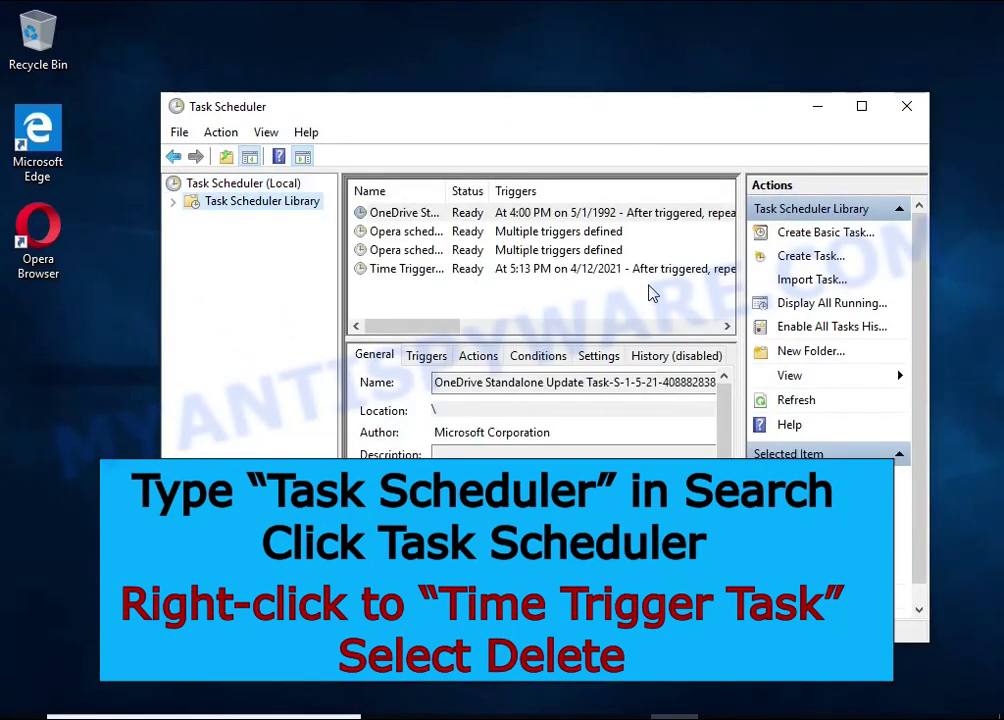
click(650, 270)
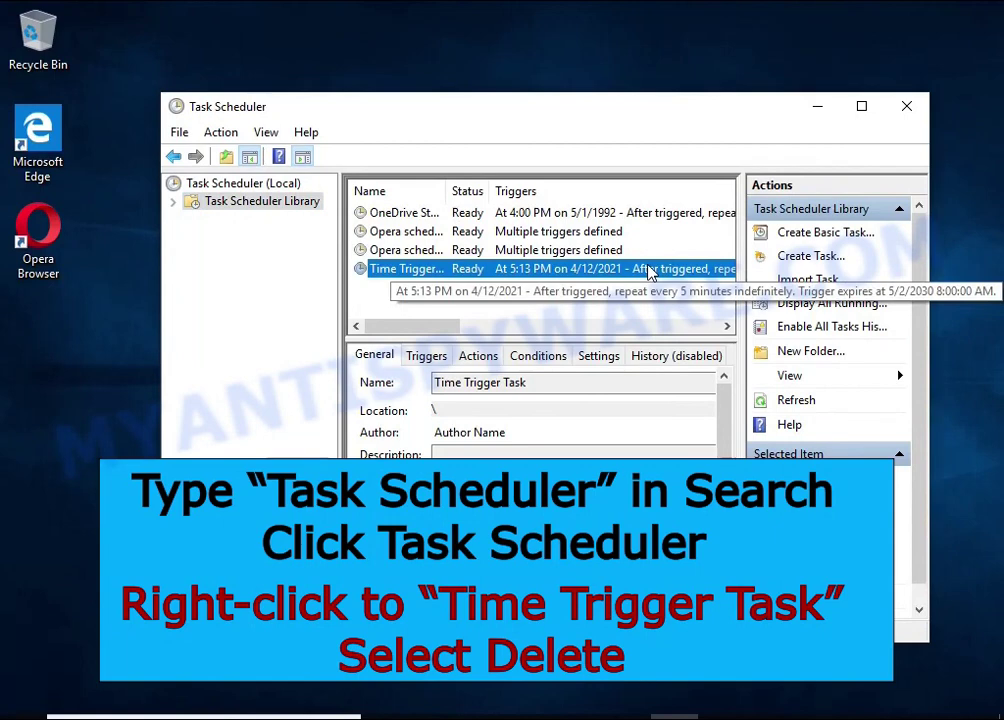
right_click(650, 272)
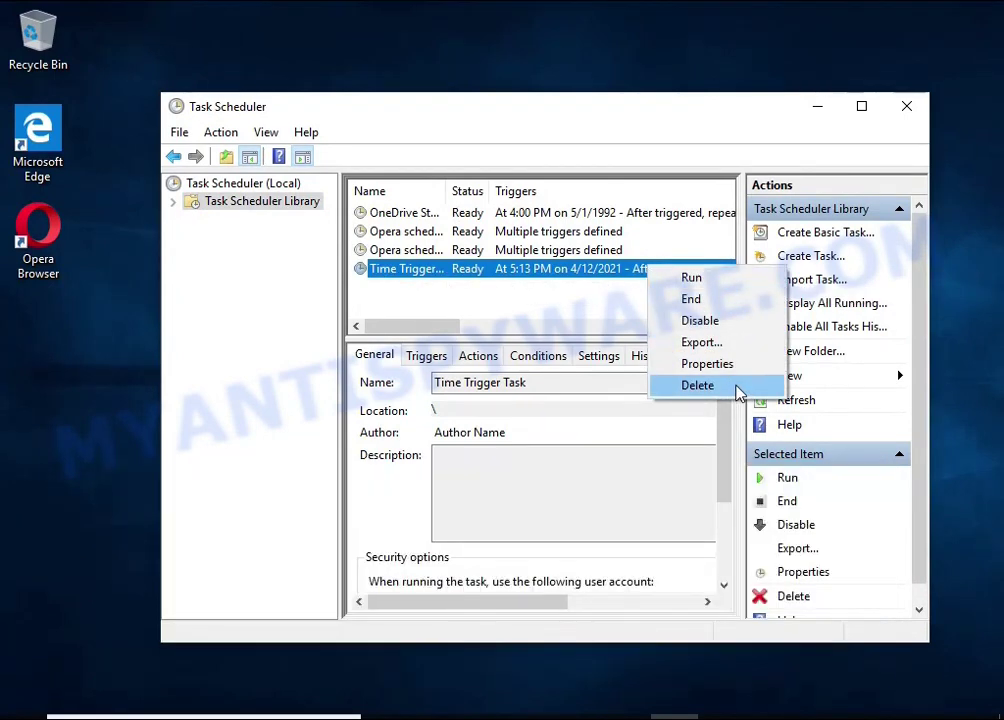
click(736, 387)
click(505, 445)
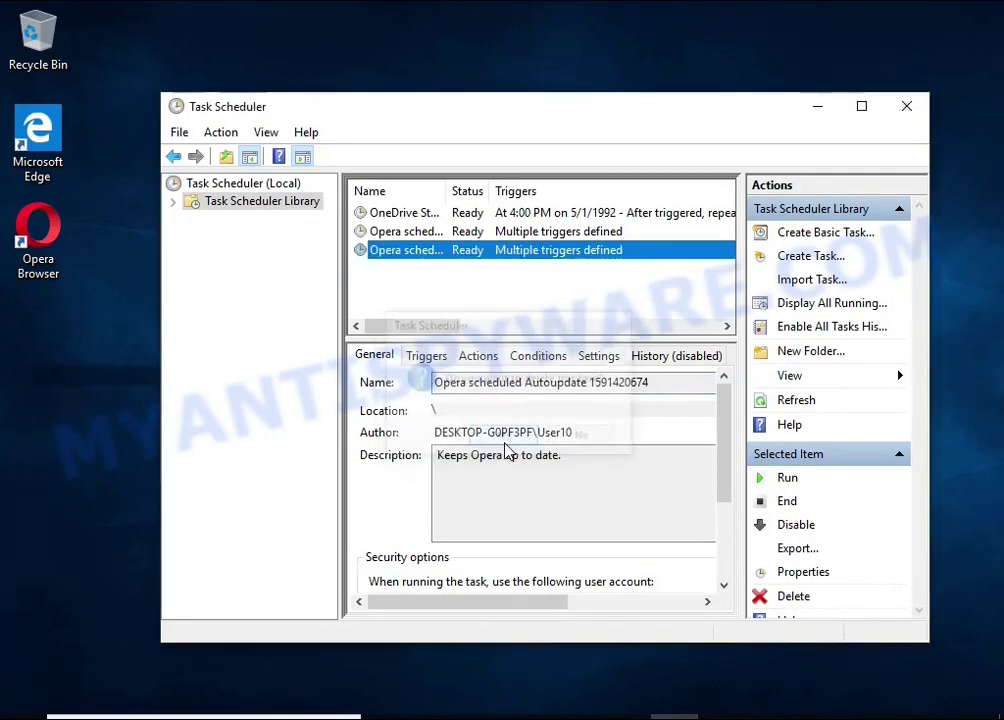
click(907, 108)
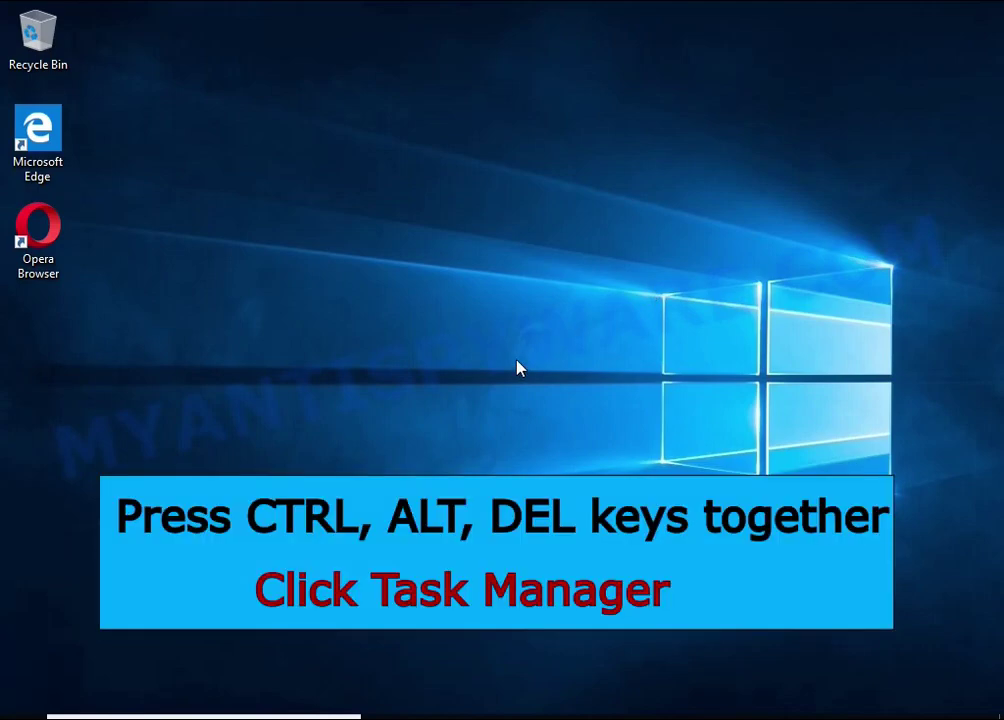
Step: Reopen Task Manager, open the file location of the DB07.exe start-up entry, and close Task Manager
key(ctrl+alt+Delete)
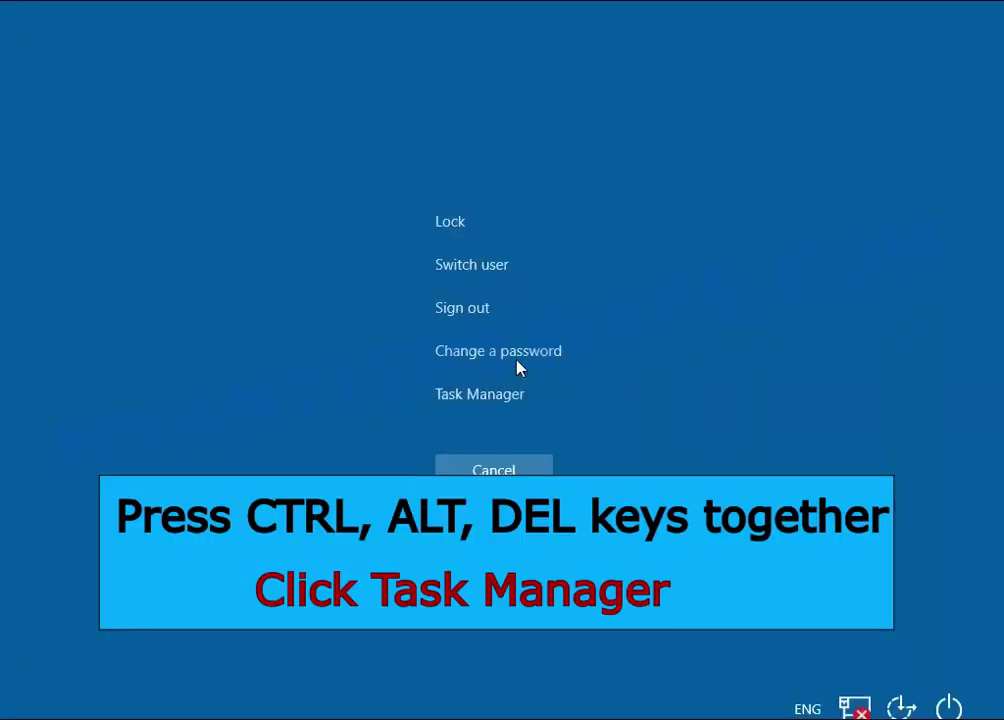
click(490, 401)
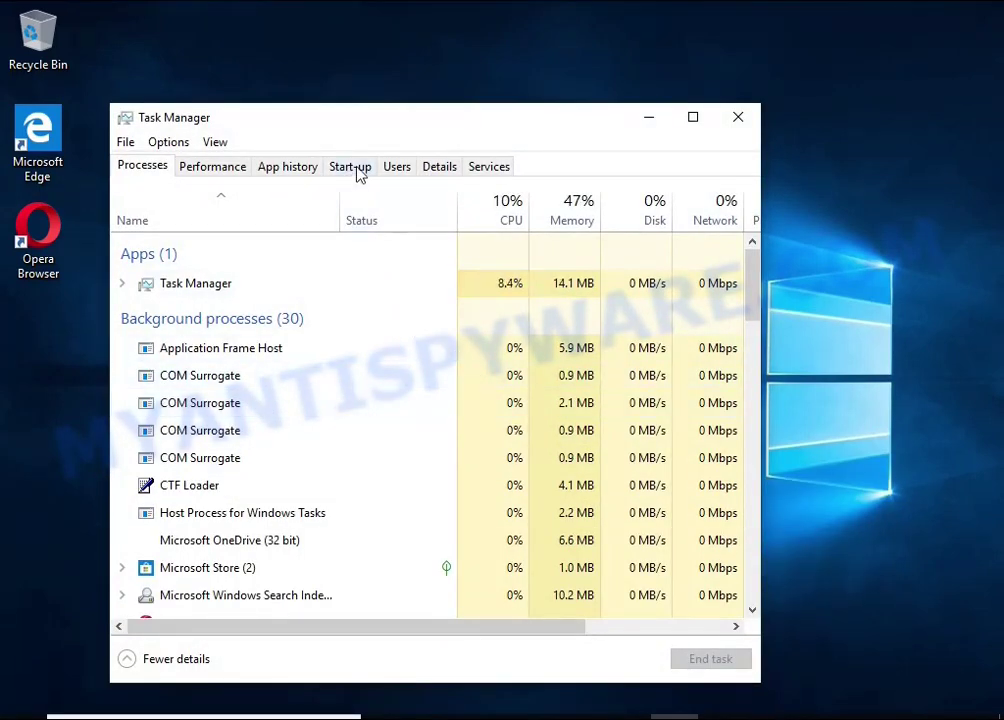
click(360, 172)
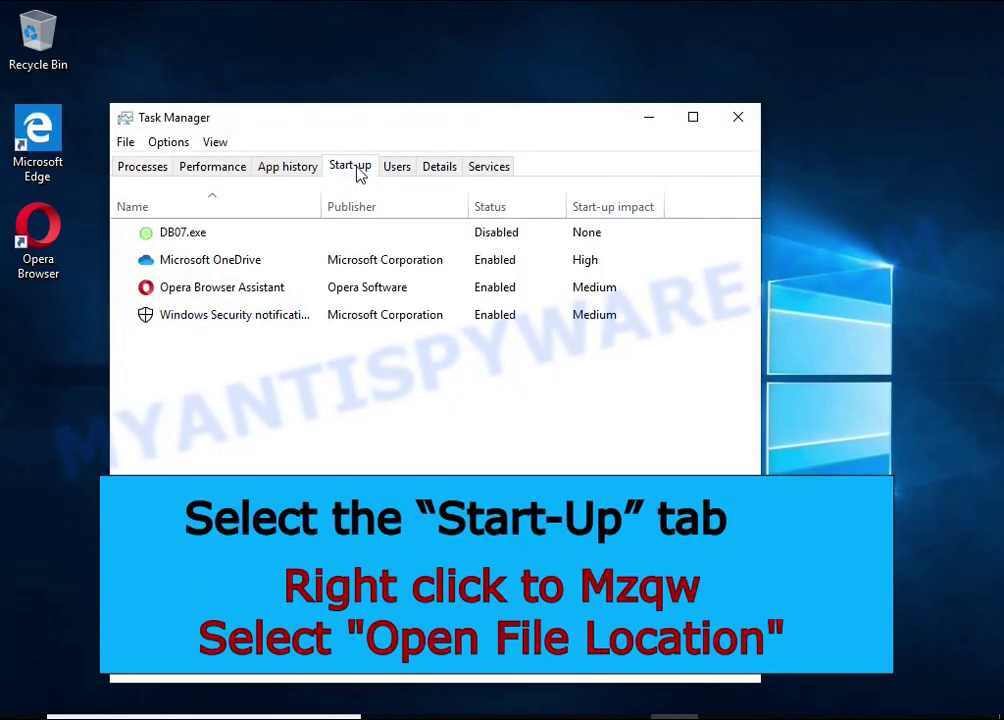
right_click(549, 235)
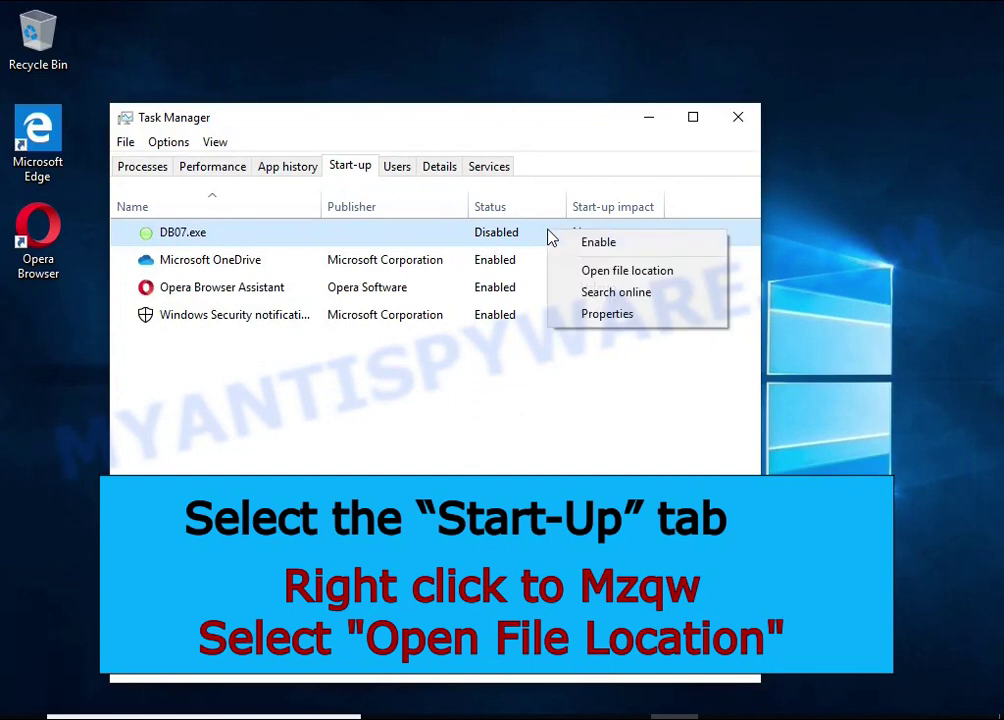
click(697, 281)
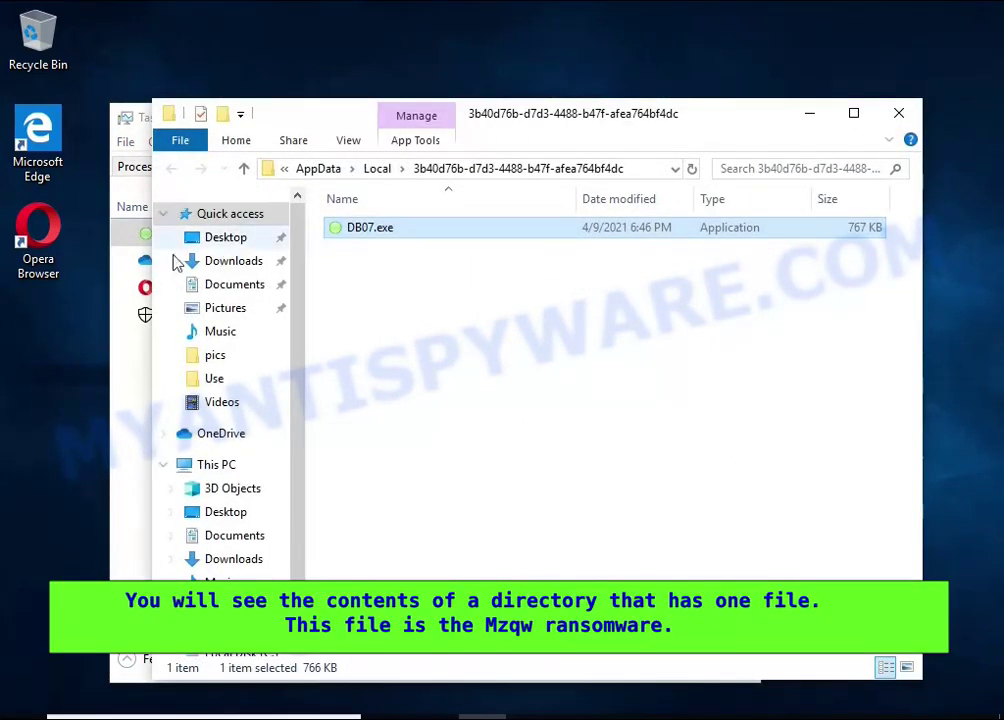
click(130, 360)
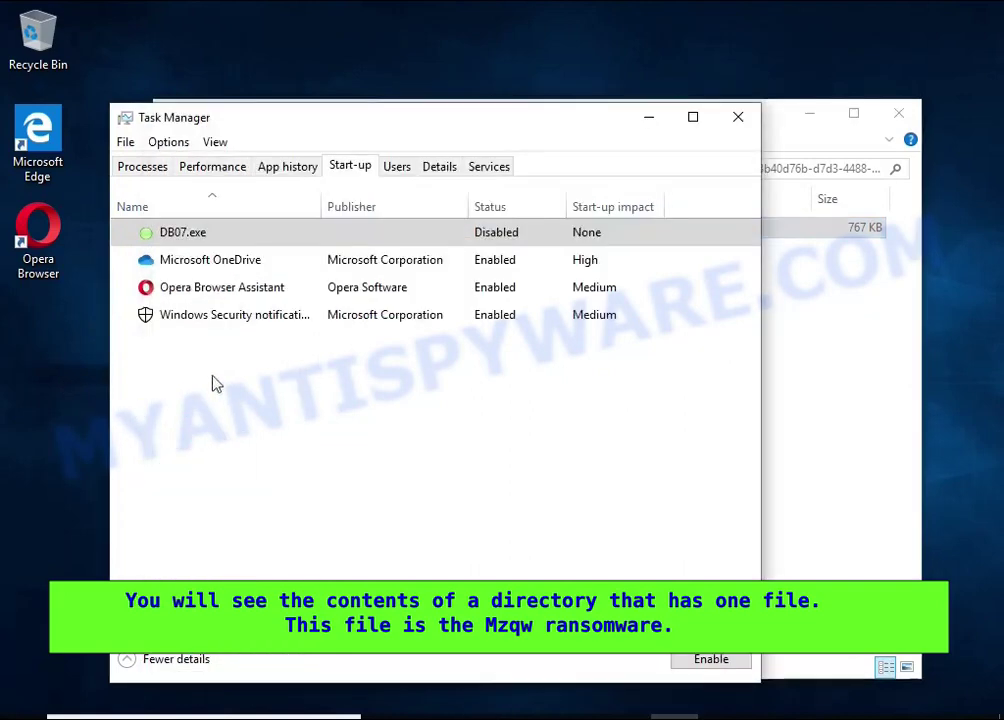
click(735, 124)
Step: Try to delete DB07.exe from its AppData\Local folder, retrying before cancelling the deletion
right_click(420, 233)
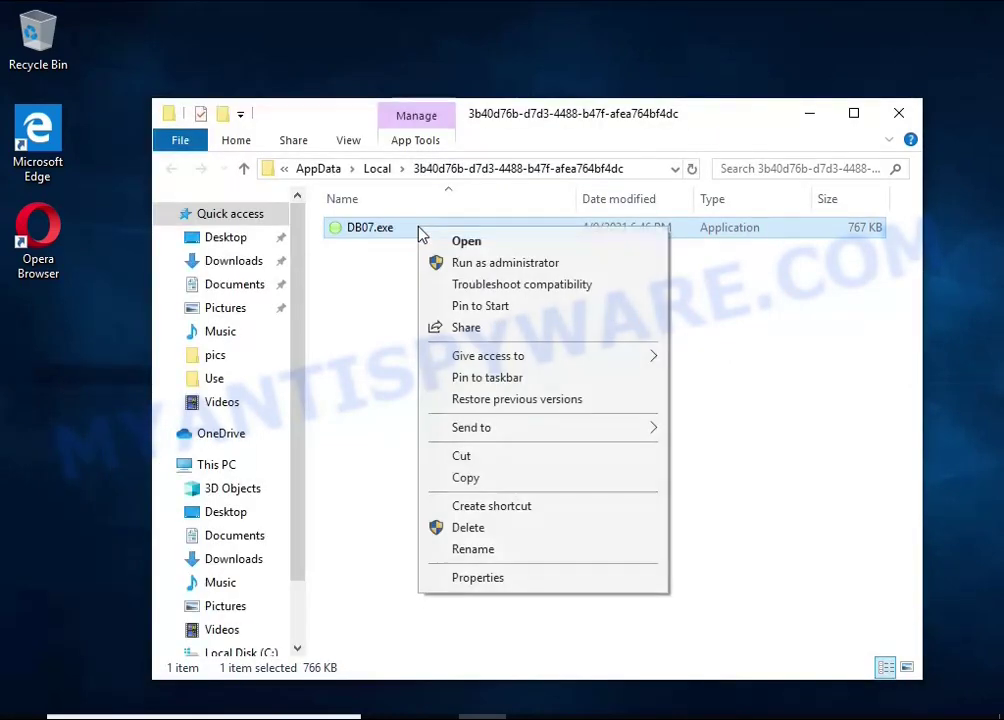
click(470, 533)
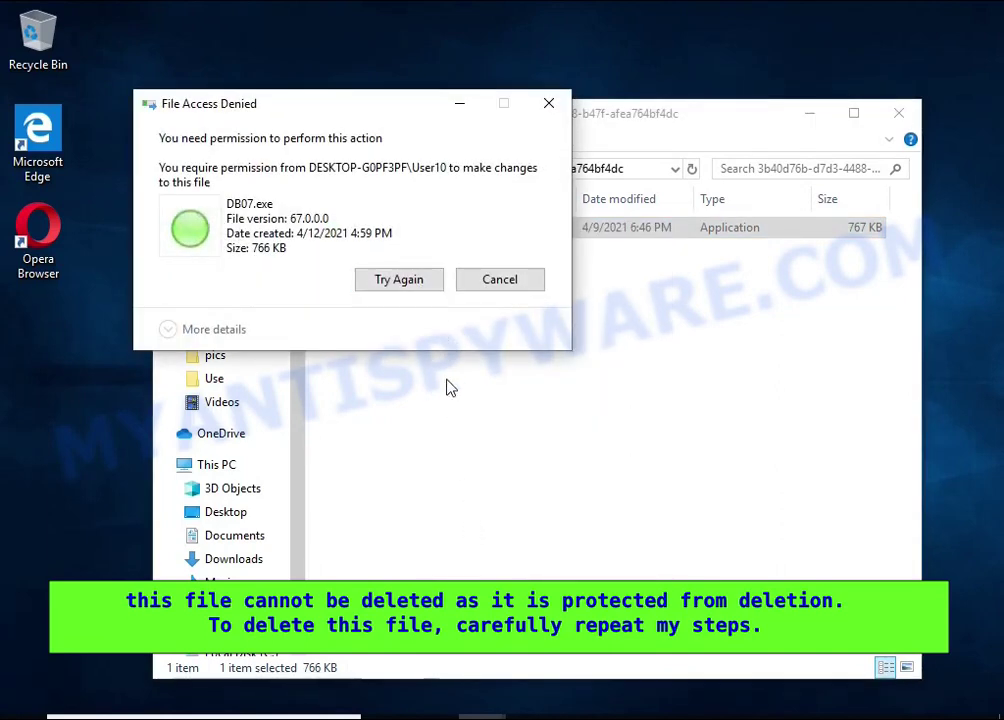
click(408, 284)
click(404, 283)
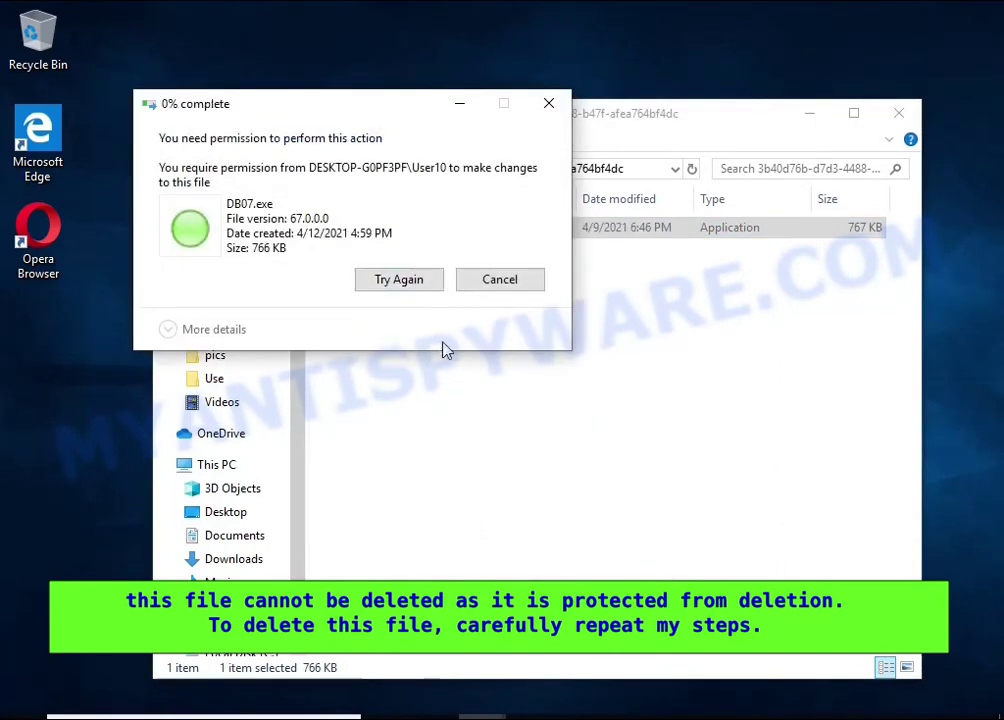
click(500, 280)
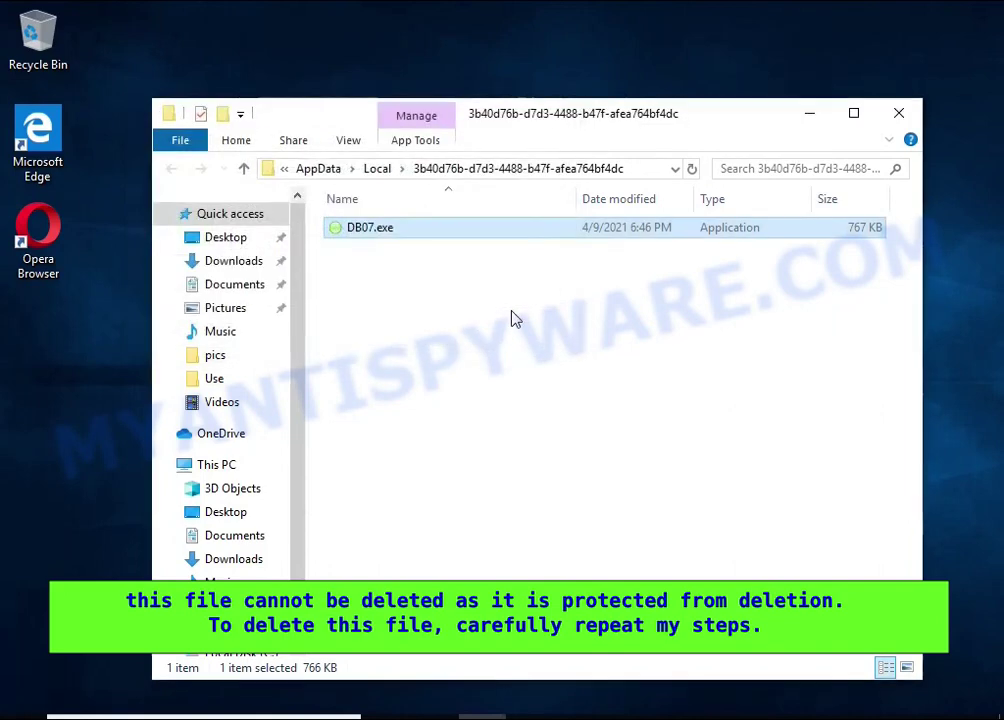
Step: Disable permission inheritance in the advanced security settings of DB07.exe, converting the inherited permissions into explicit ones
right_click(414, 240)
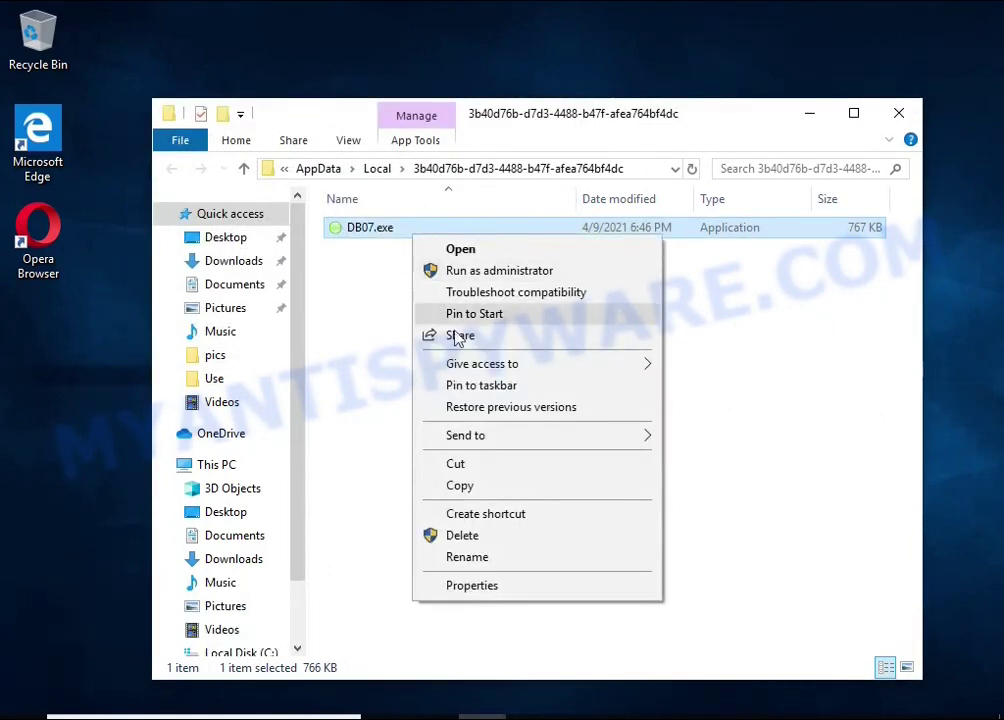
click(563, 594)
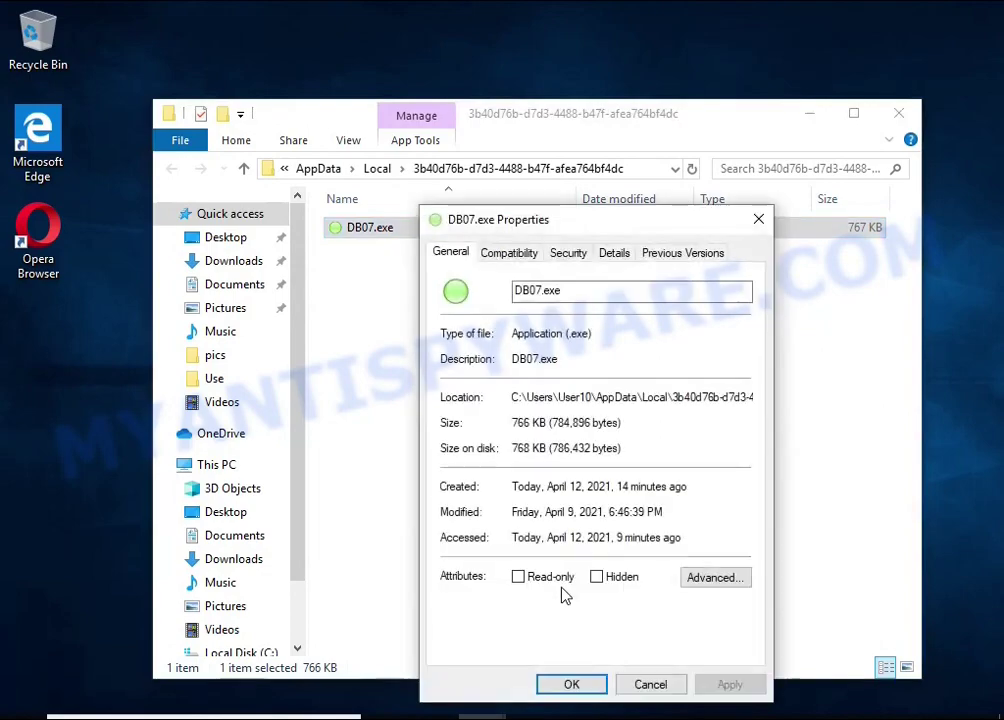
click(567, 254)
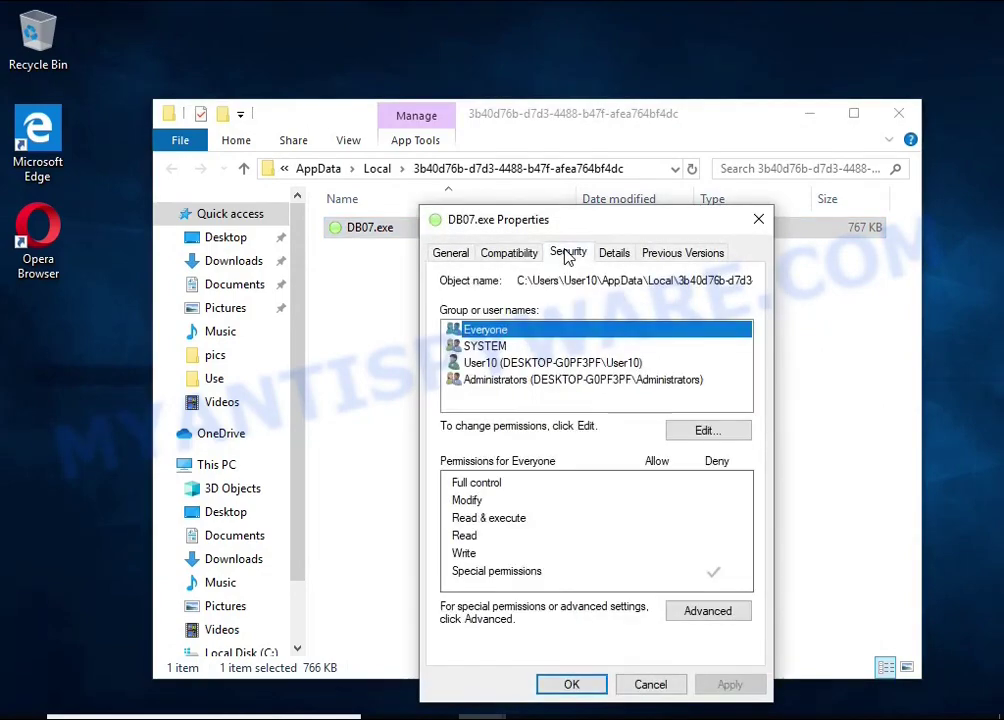
click(721, 612)
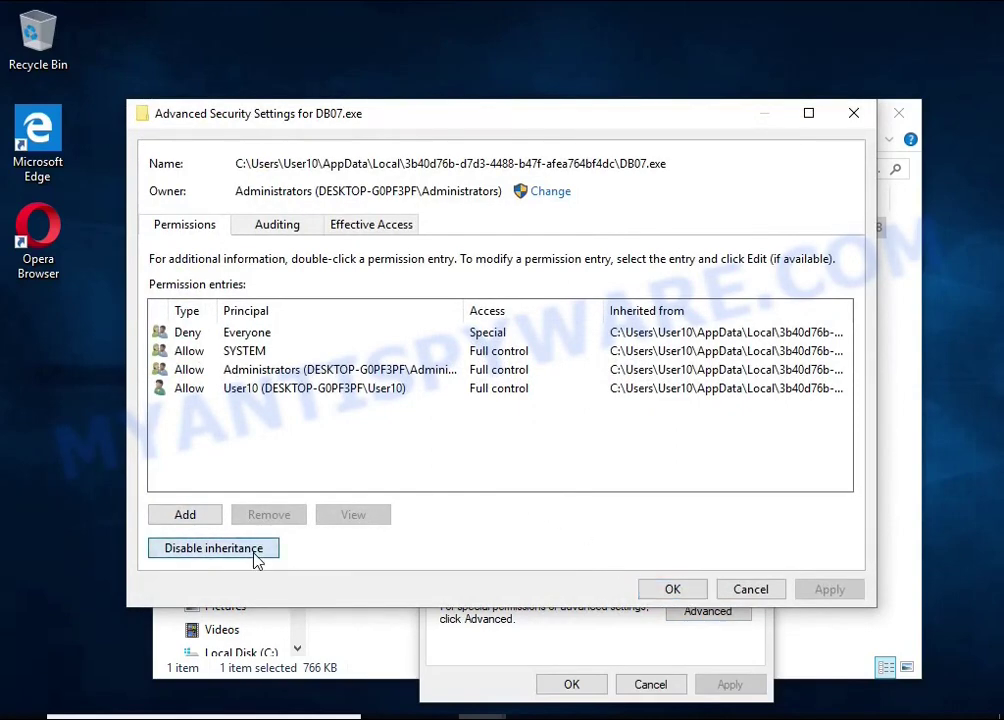
click(213, 548)
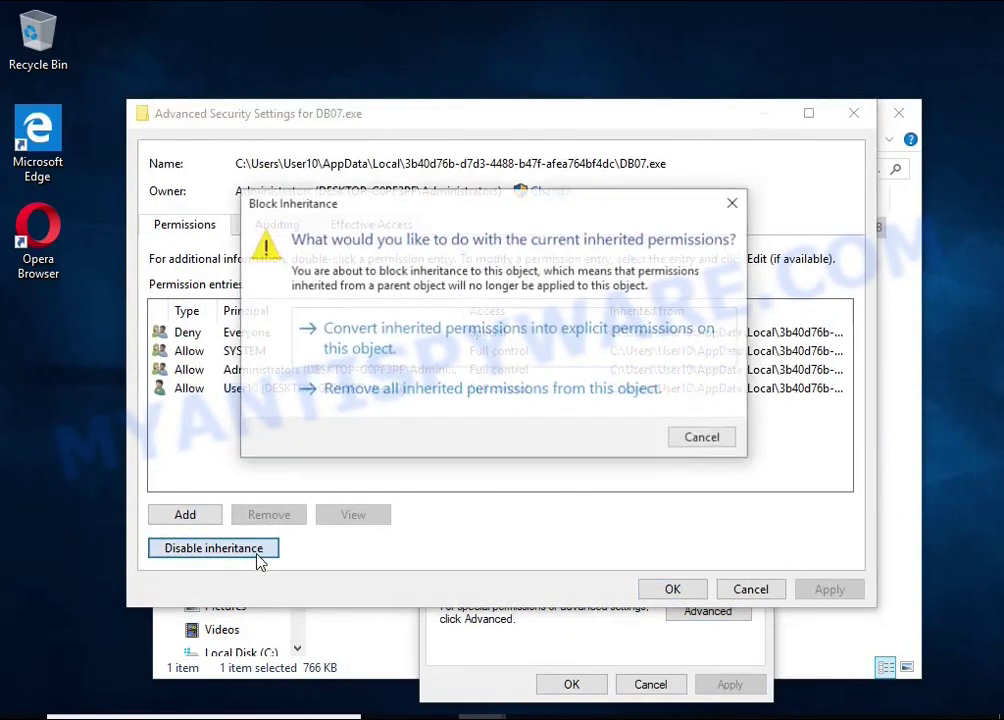
click(520, 358)
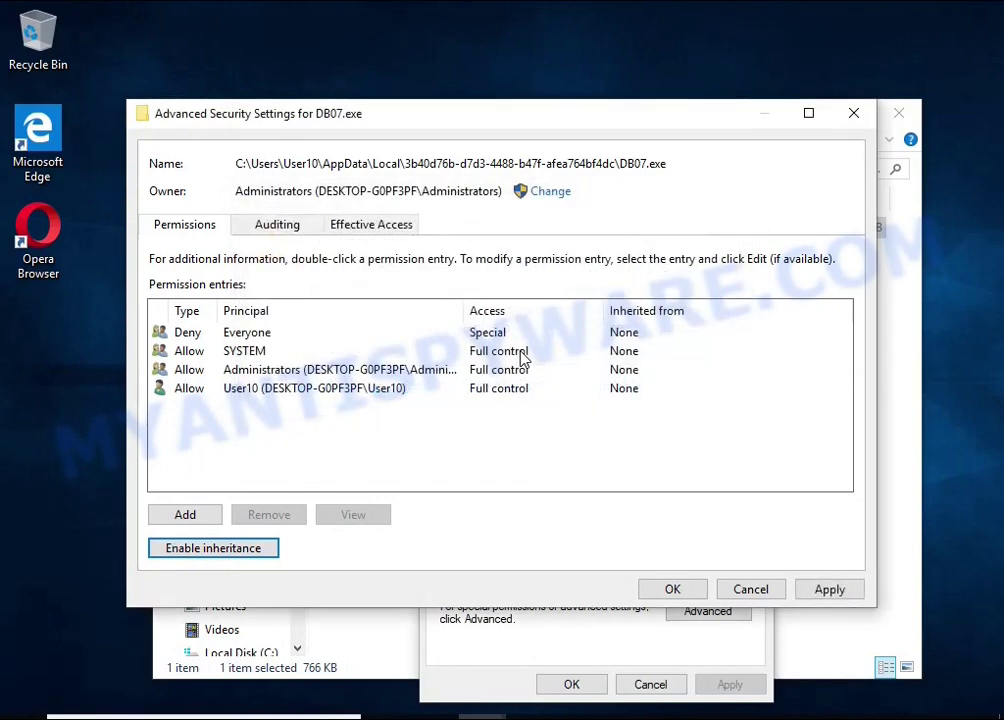
Step: Remove the Deny permission entry for Everyone from DB07.exe, save the security settings, and delete the file
click(246, 334)
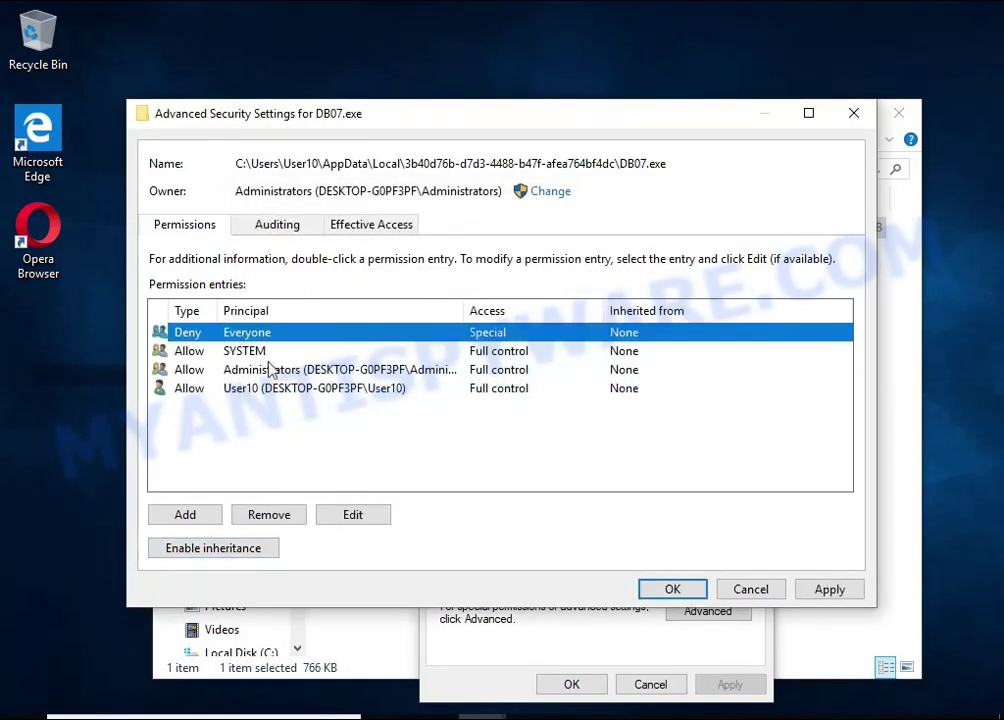
click(270, 515)
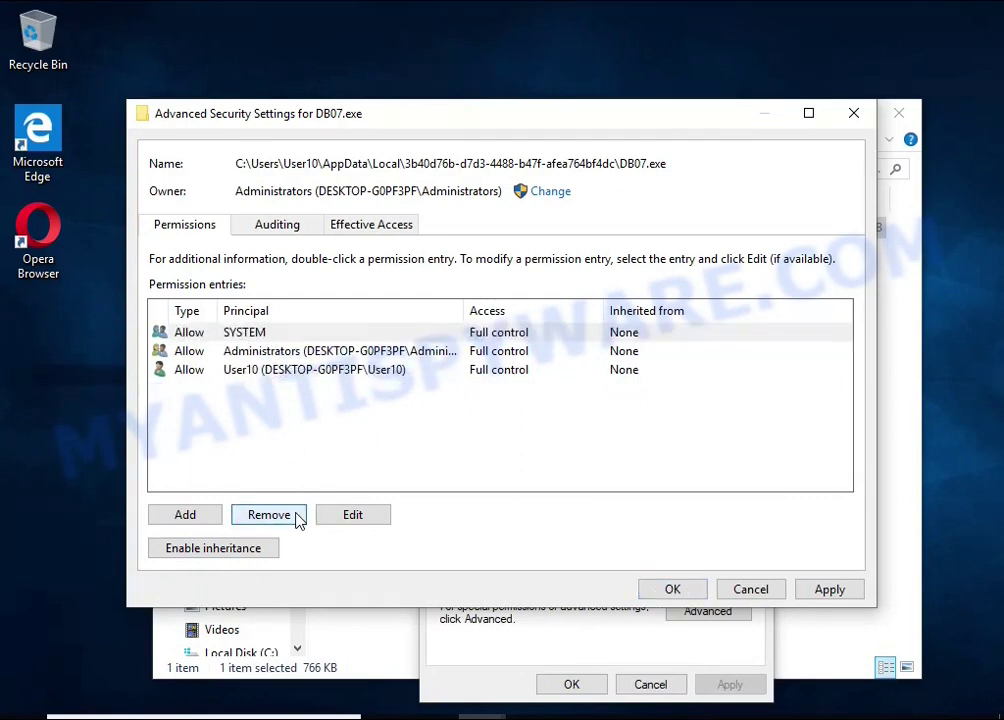
click(673, 590)
click(576, 680)
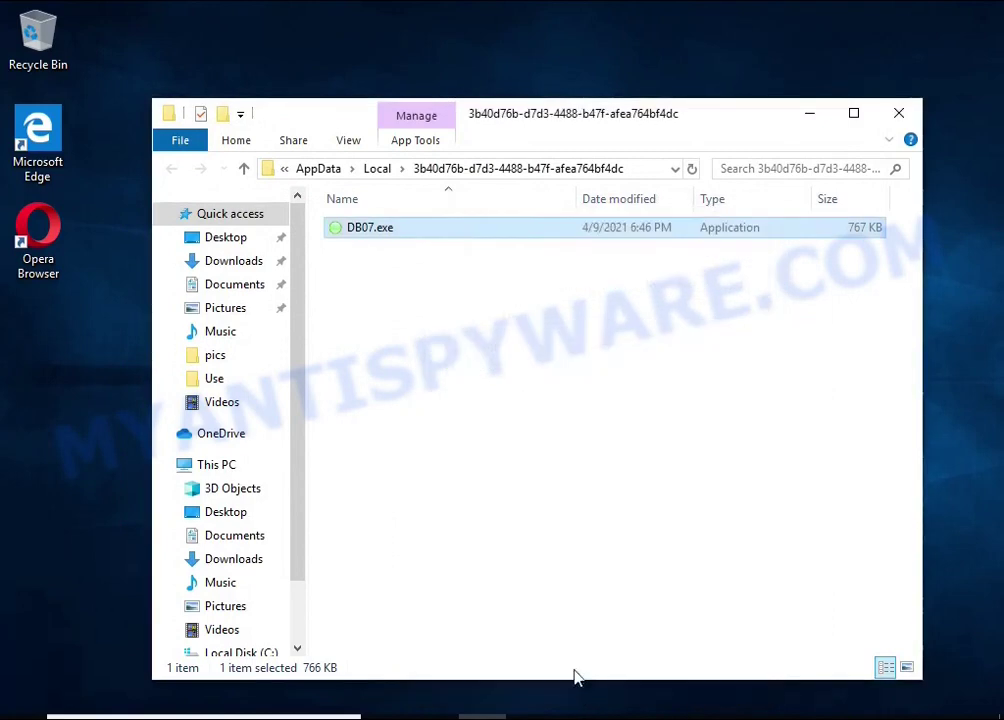
right_click(382, 230)
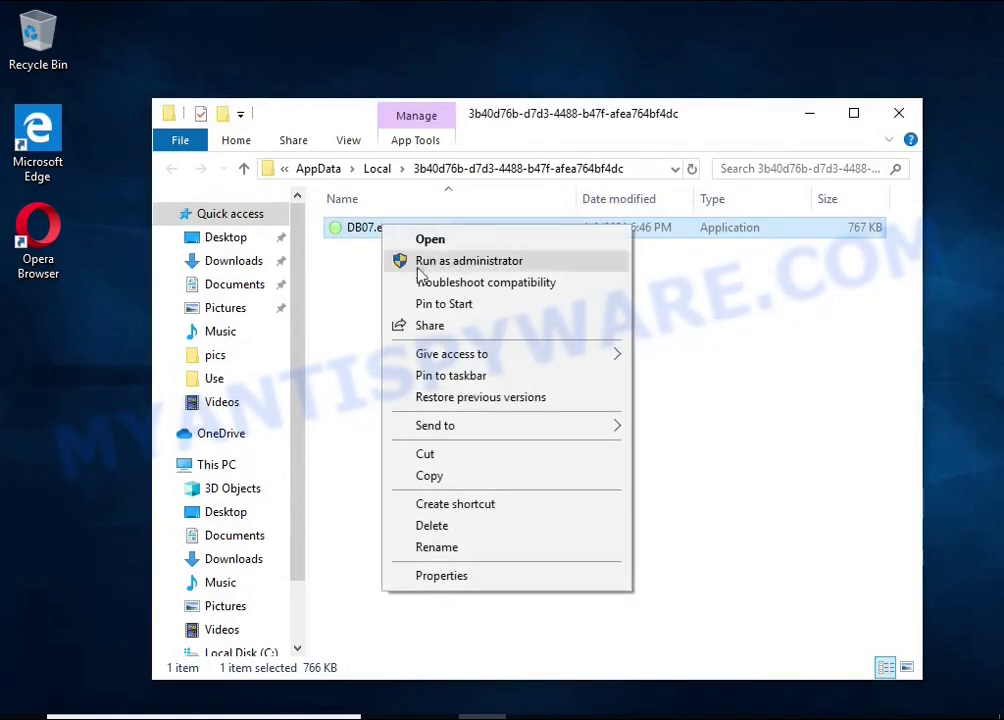
click(485, 526)
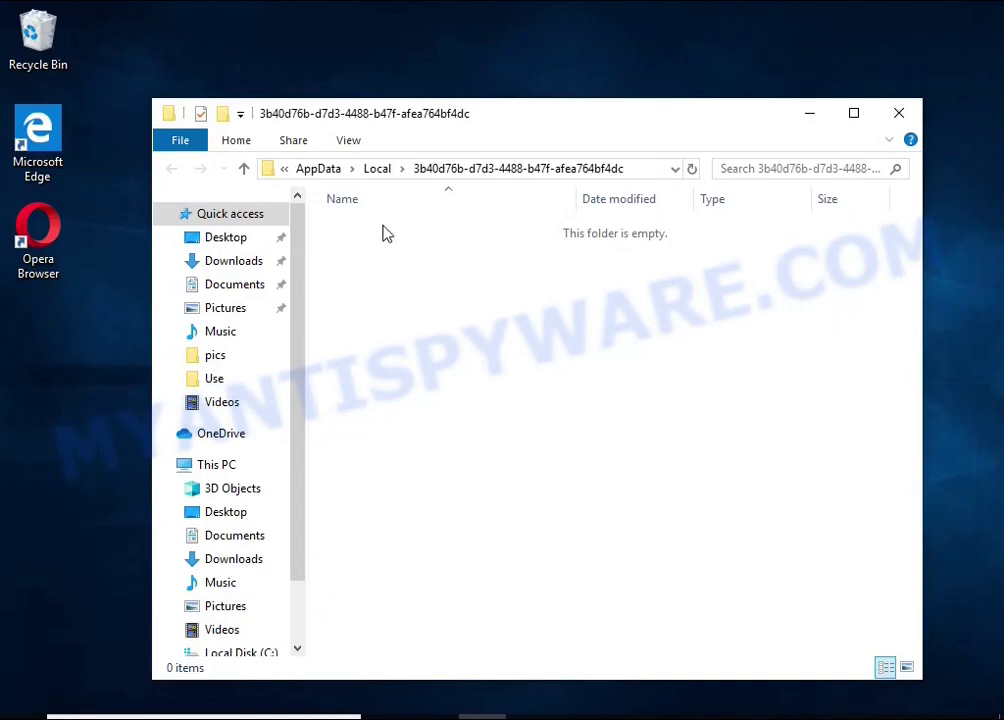
Step: Close the emptied folder, view the files on USB Drive (E:), and run decrypt_STOPDjvu.exe with permission to make changes
click(901, 116)
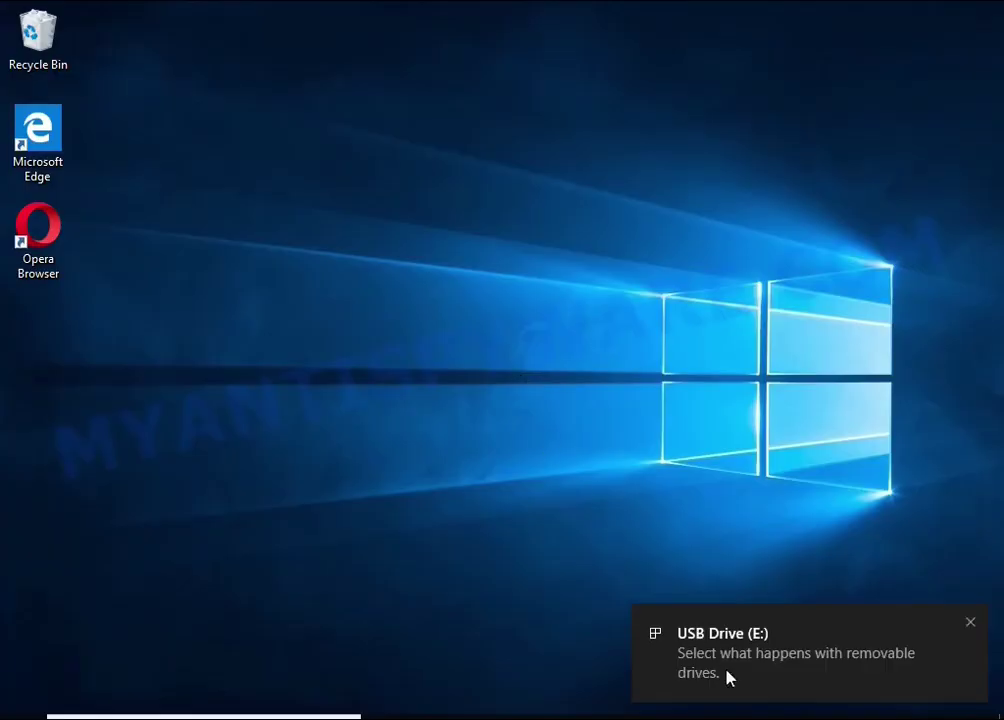
click(744, 660)
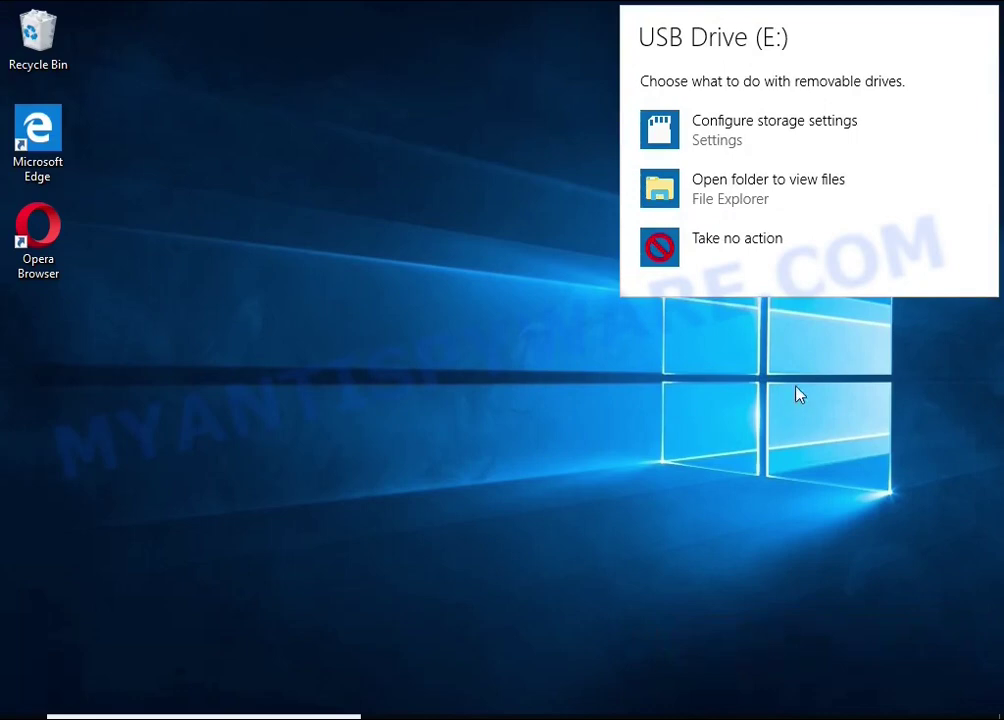
click(749, 190)
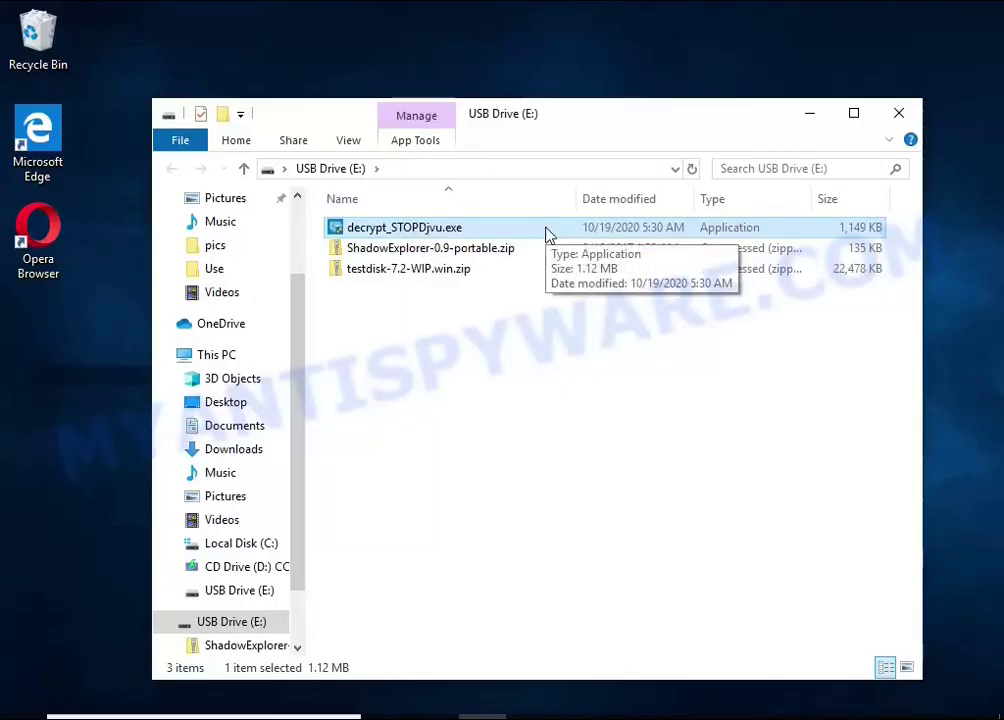
double_click(547, 230)
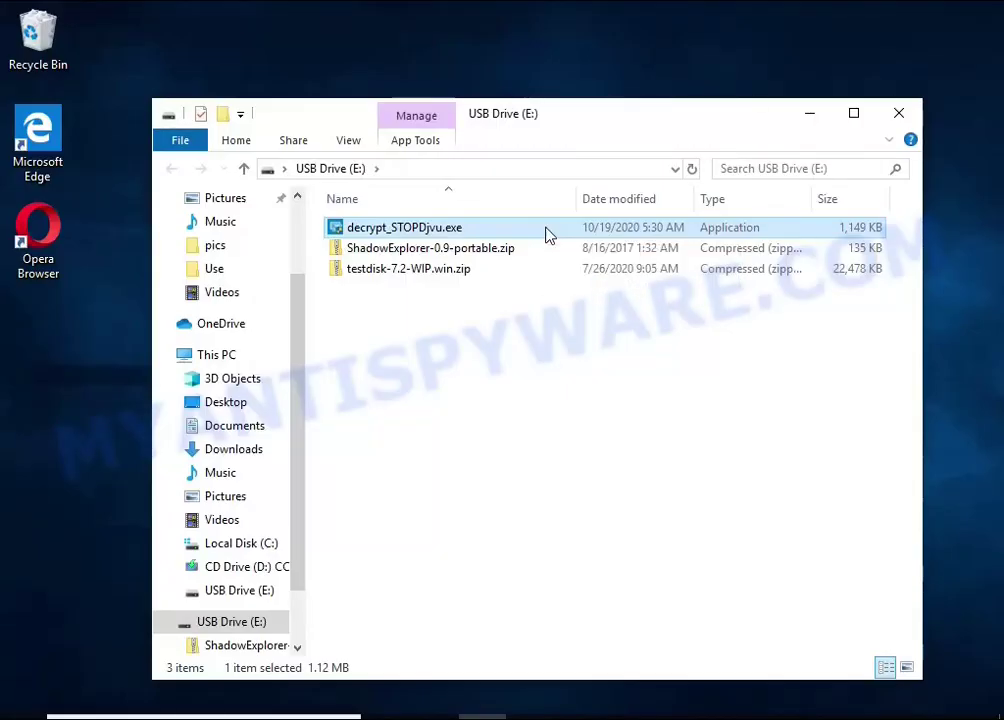
click(401, 499)
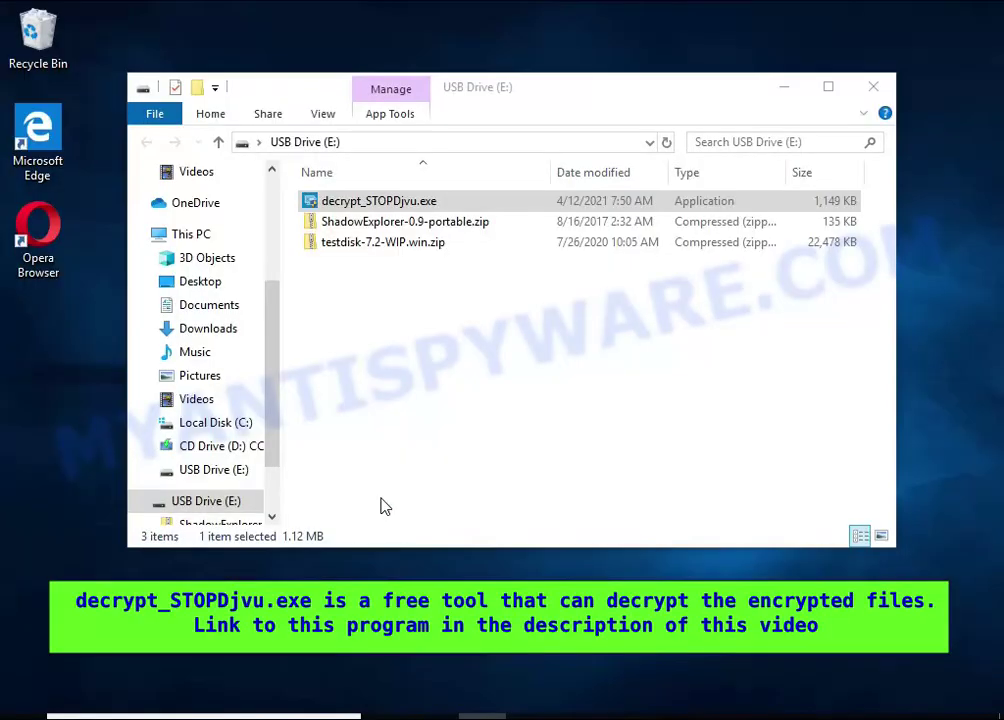
Step: Accept the decryptor's licence terms, disclaimer and malware notice, and minimise the USB drive window
click(363, 316)
click(784, 87)
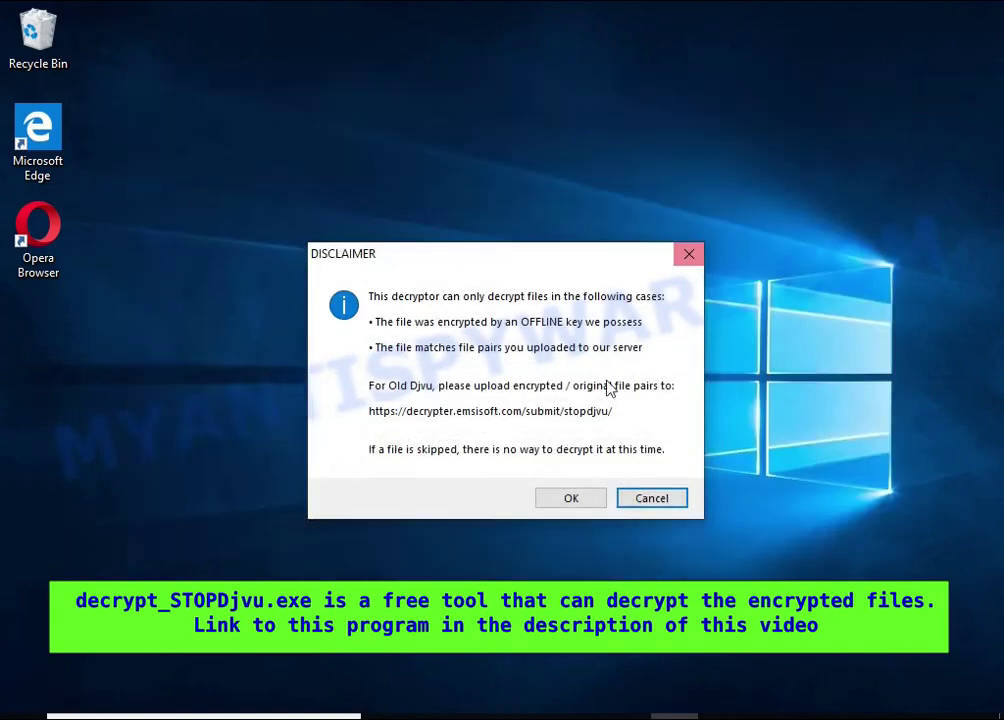
click(566, 499)
click(570, 458)
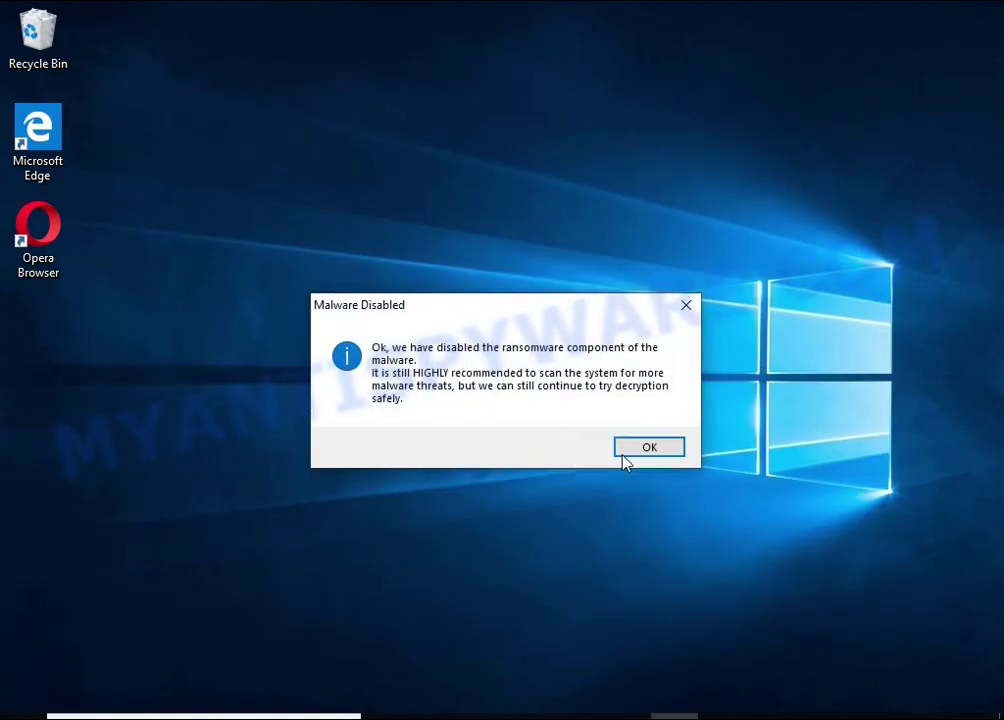
click(638, 449)
drag(337, 153, 398, 127)
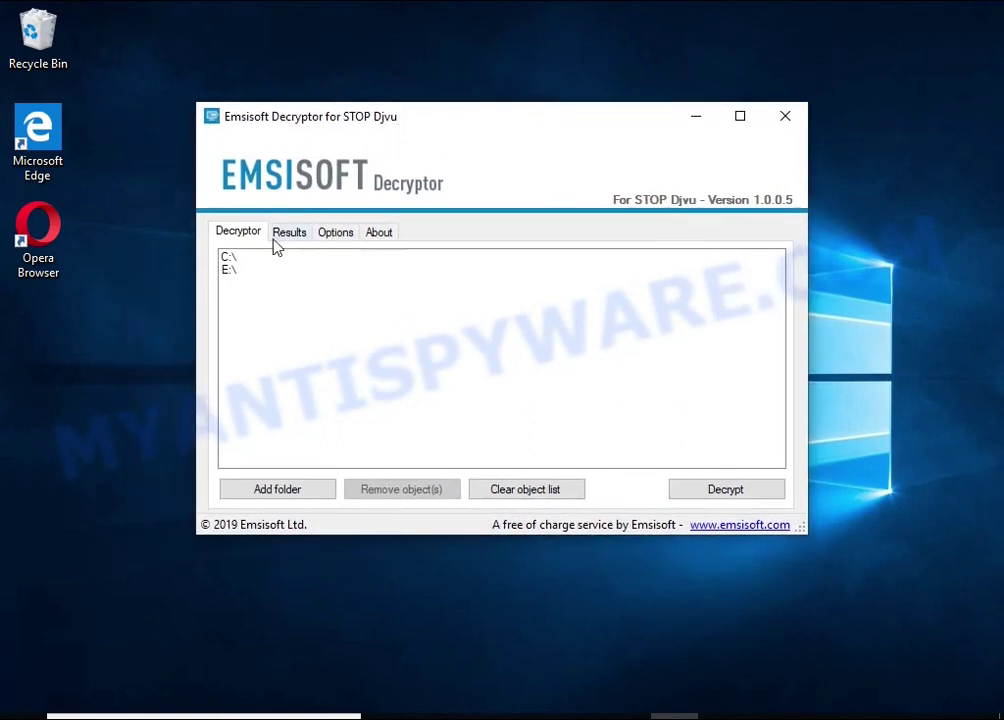
Step: Remove the C:\ and E:\ drives from the decryptor's list of objects
click(266, 257)
click(401, 490)
click(284, 258)
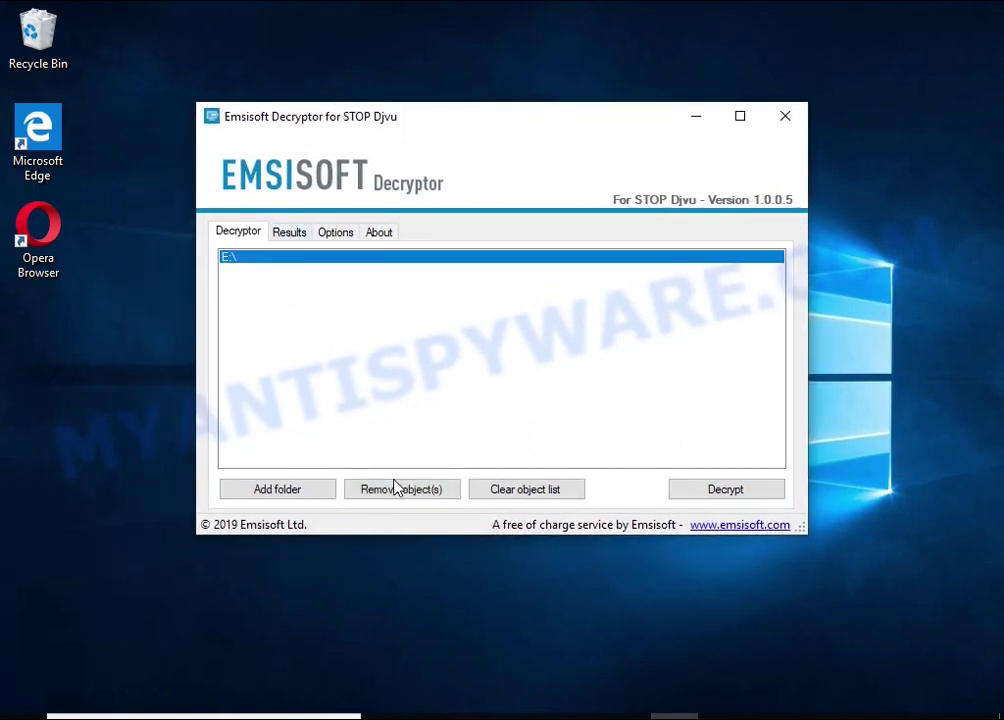
click(401, 490)
Step: Add the Documents and Pictures folders to the decryptor's object list
click(312, 490)
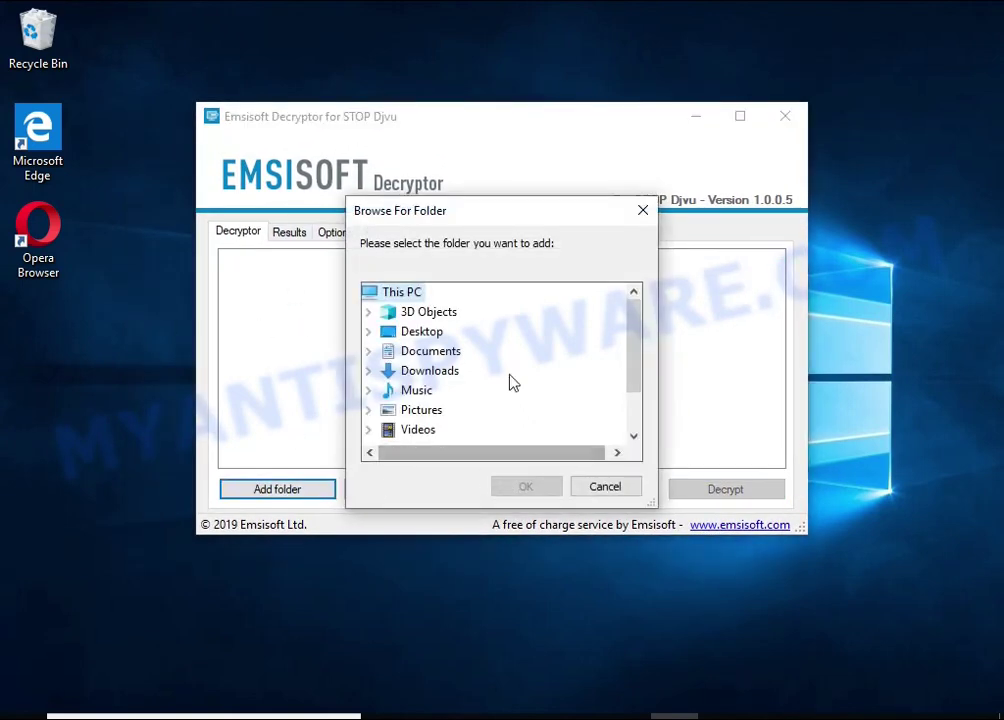
click(430, 352)
click(526, 487)
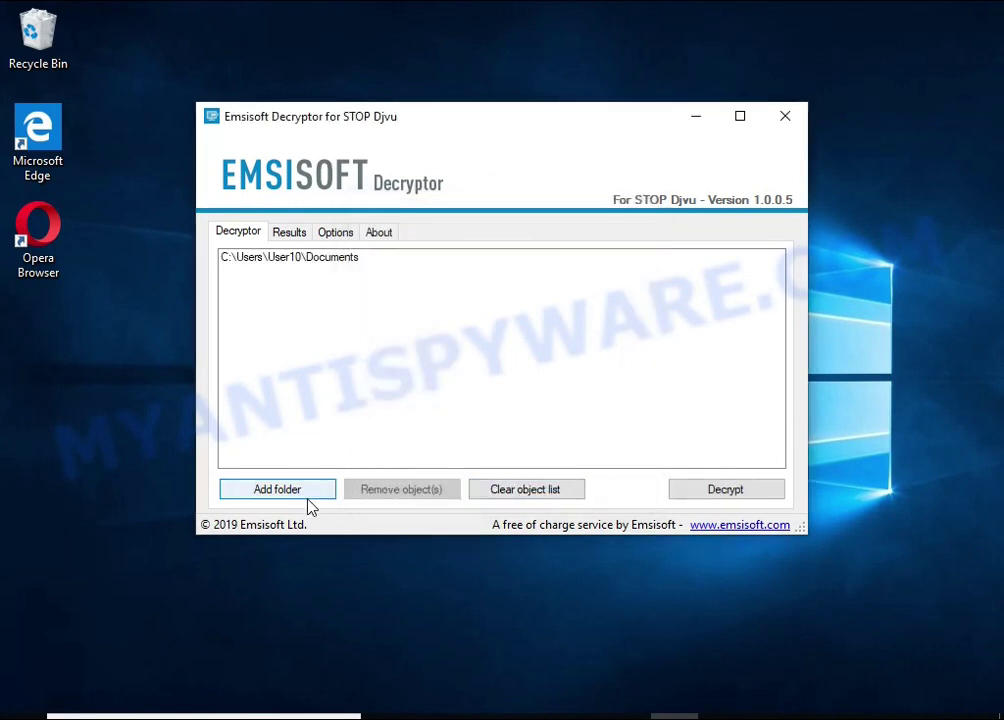
click(302, 490)
double_click(410, 410)
click(526, 487)
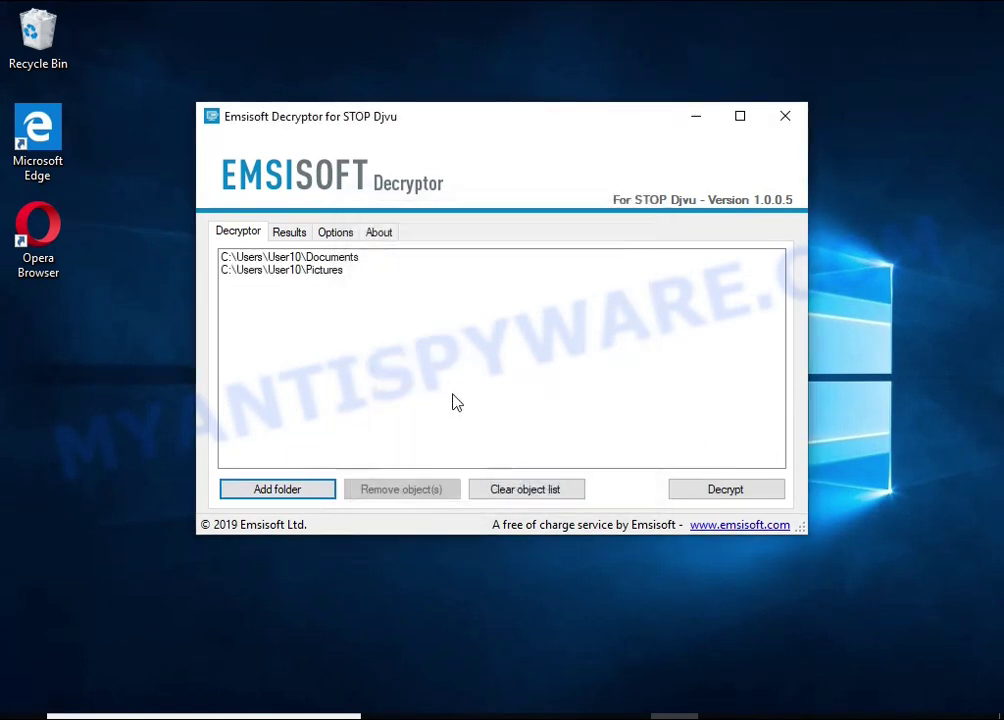
Step: Start decrypting the files in the listed Documents and Pictures folders
click(300, 258)
click(306, 272)
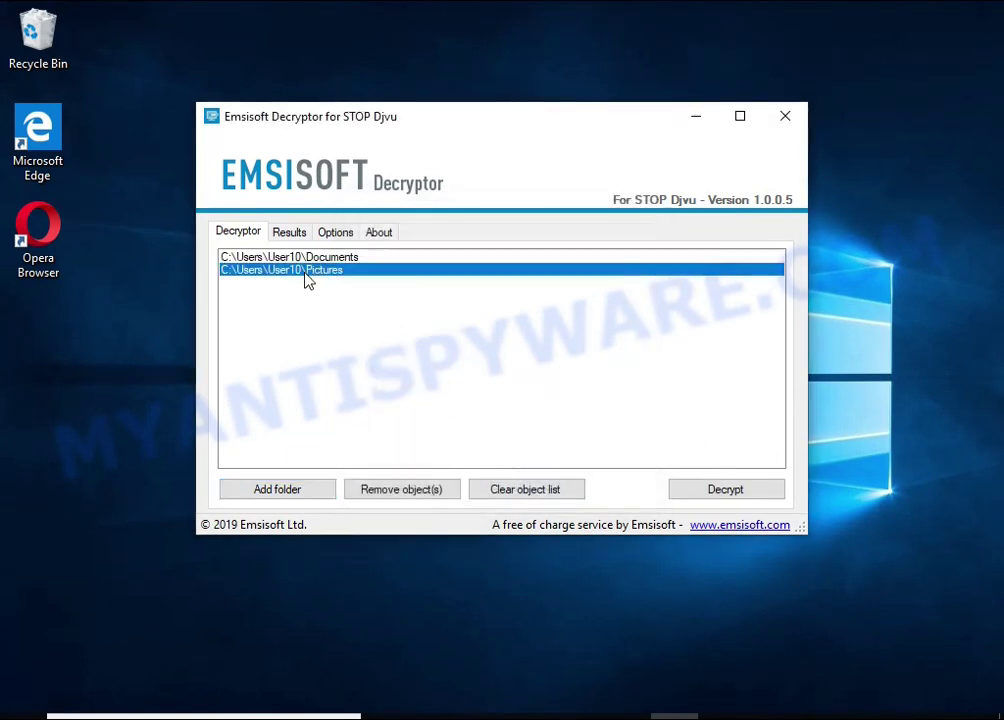
click(716, 485)
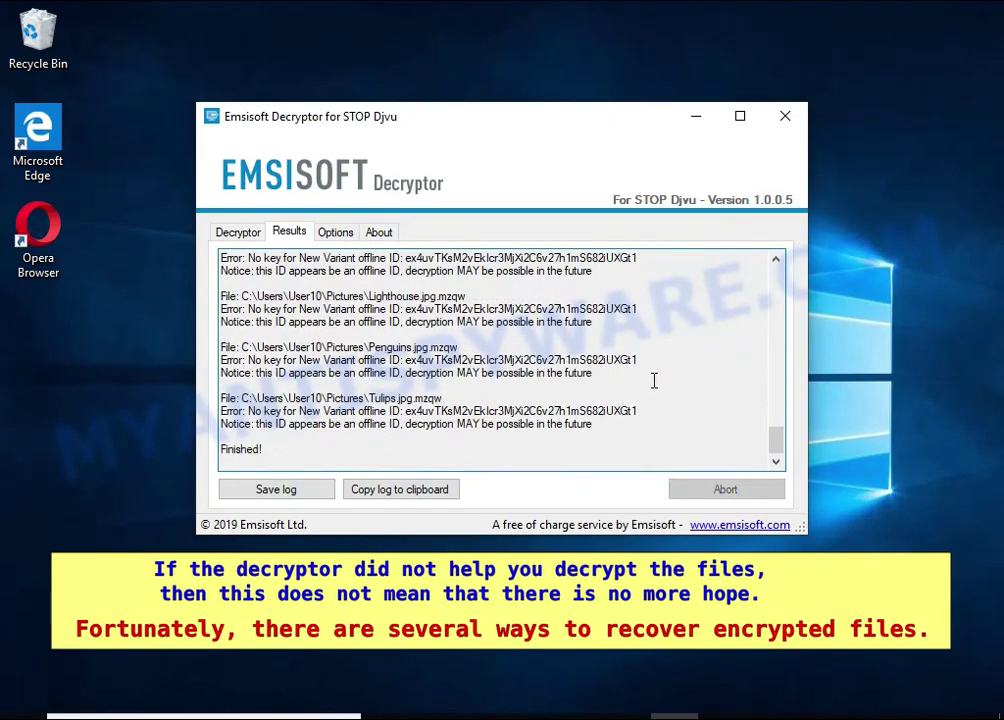
Step: Examine the file, error and notice lines for Tulips.jpg.mzqw in the decryption log, and close the decryptor
double_click(437, 397)
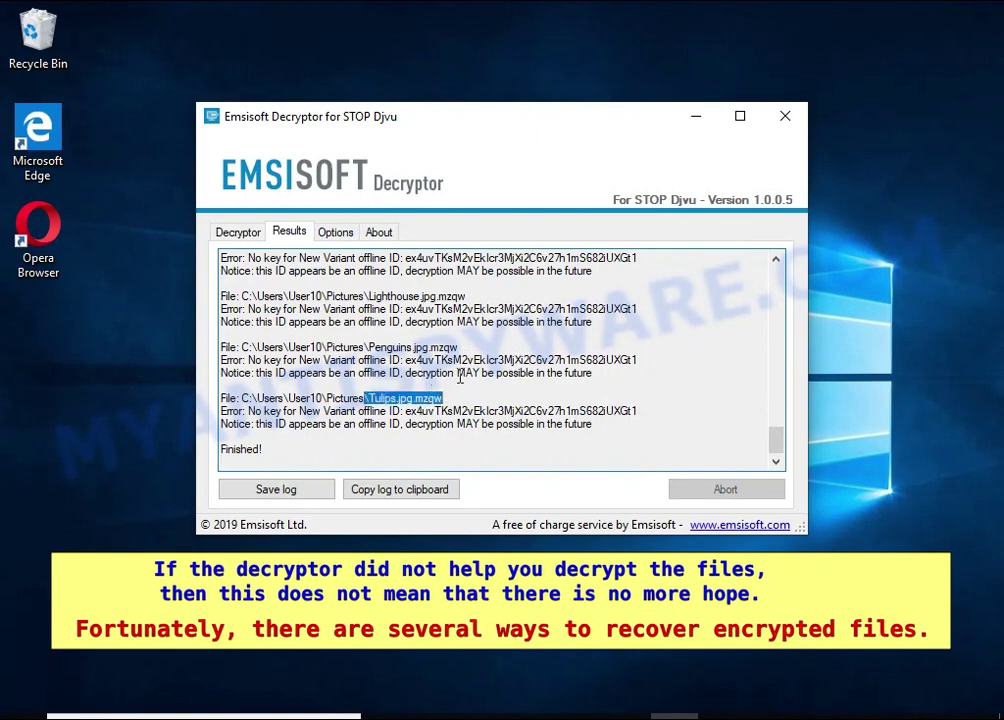
double_click(556, 411)
double_click(372, 424)
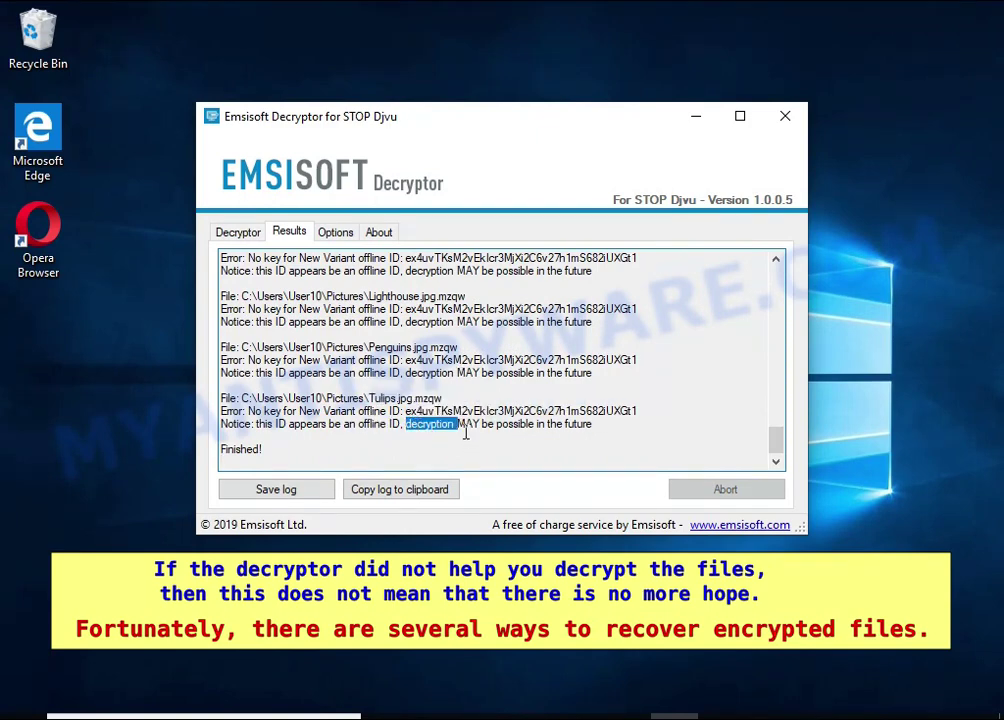
double_click(578, 424)
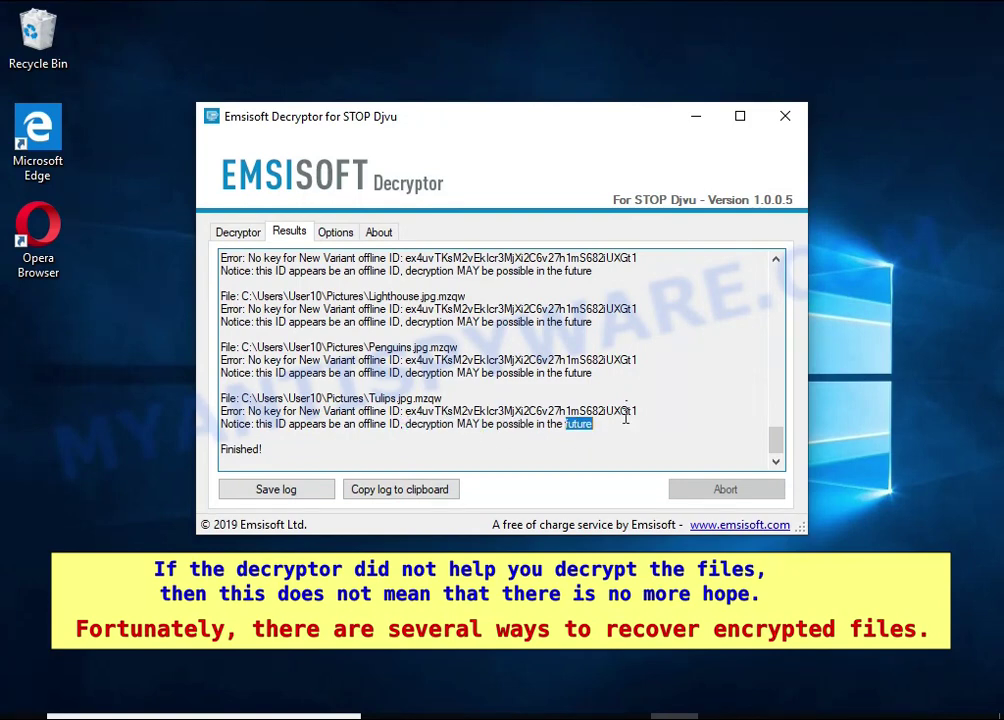
click(785, 116)
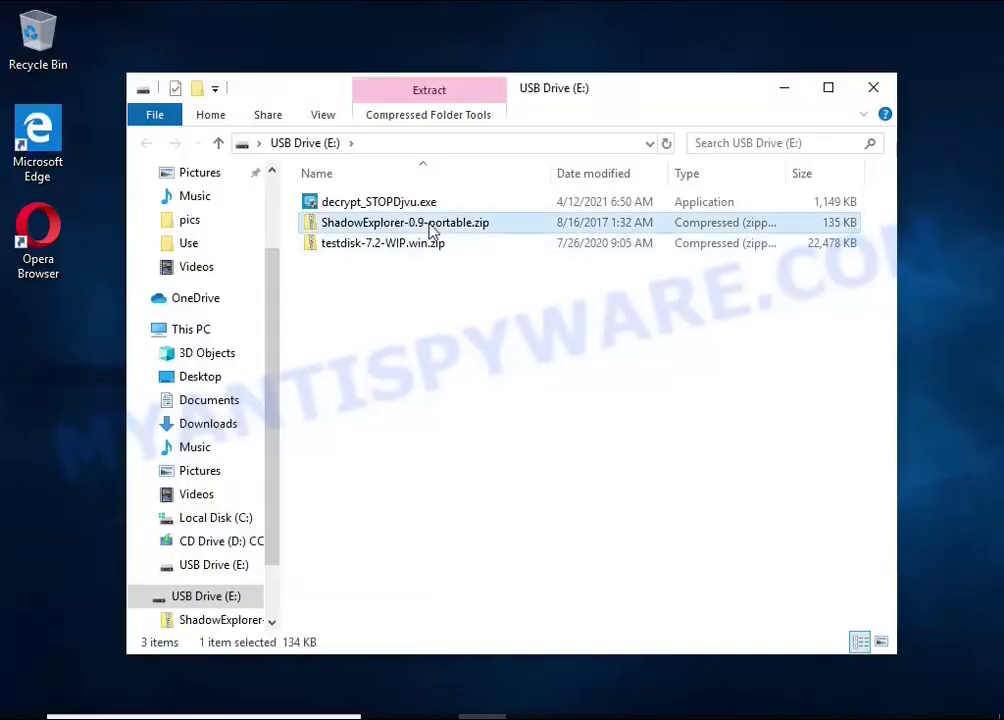
Step: Extract ShadowExplorer-0.9-portable.zip to E:\ShadowExplorer-0.9-portable and close the USB drive window
right_click(538, 229)
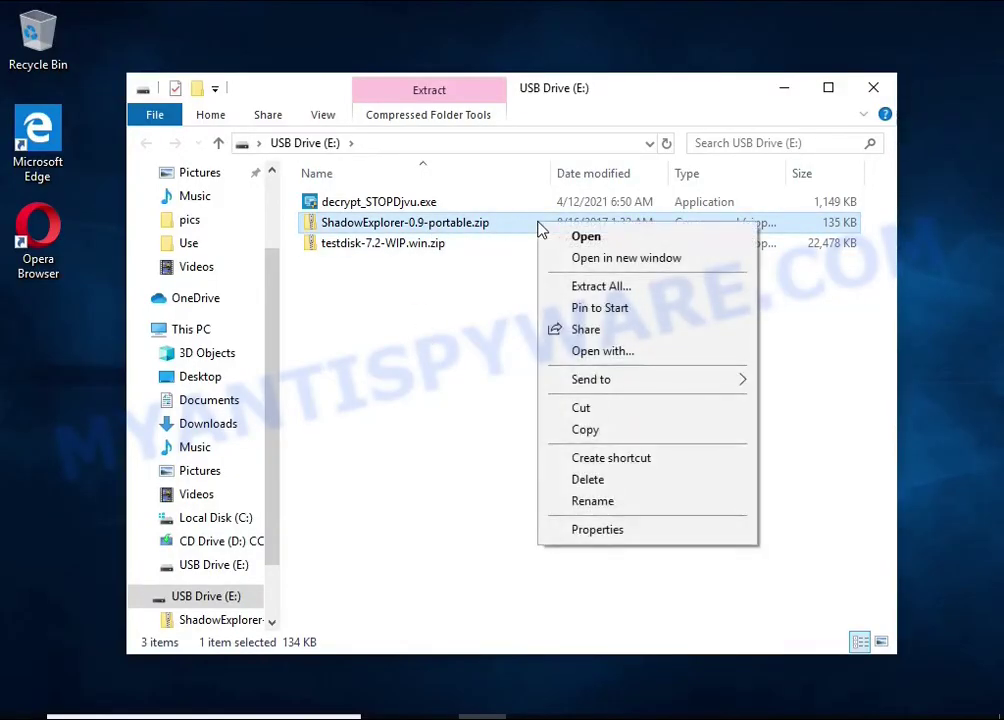
click(659, 289)
click(689, 557)
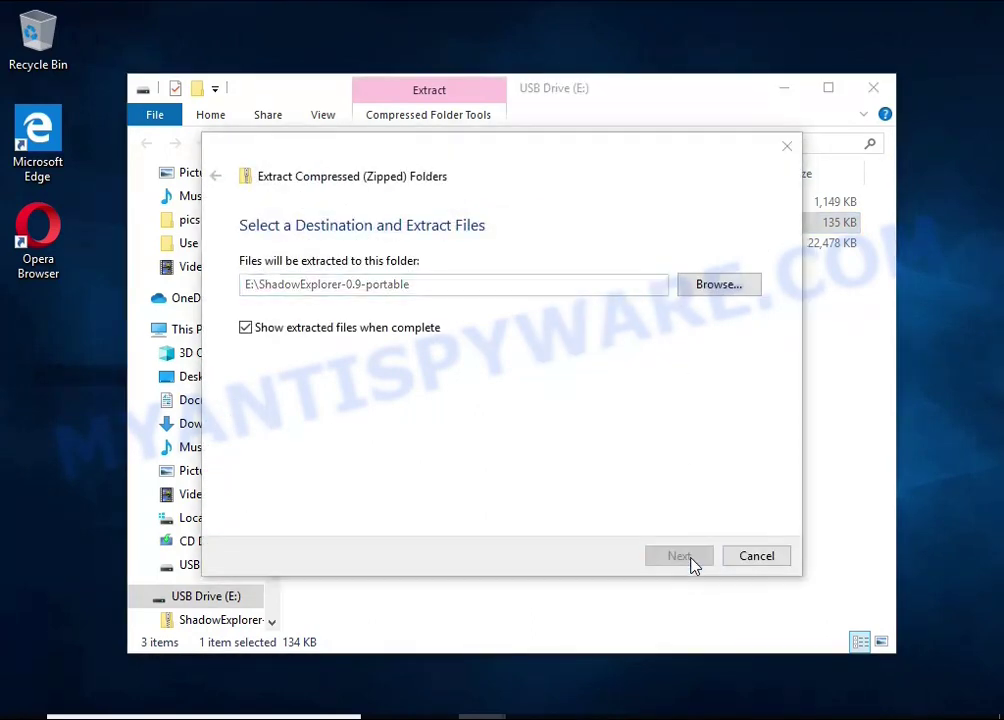
click(871, 86)
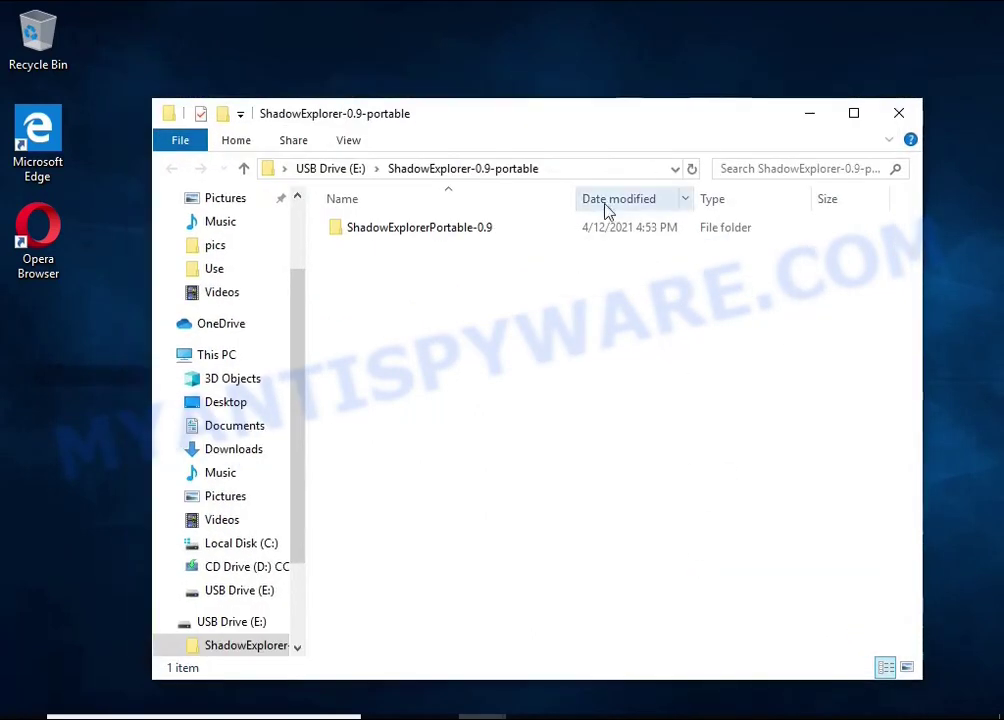
Step: Run ShadowExplorerPortable.exe from the ShadowExplorerPortable-0.9 folder and allow it to make changes
double_click(529, 236)
double_click(533, 270)
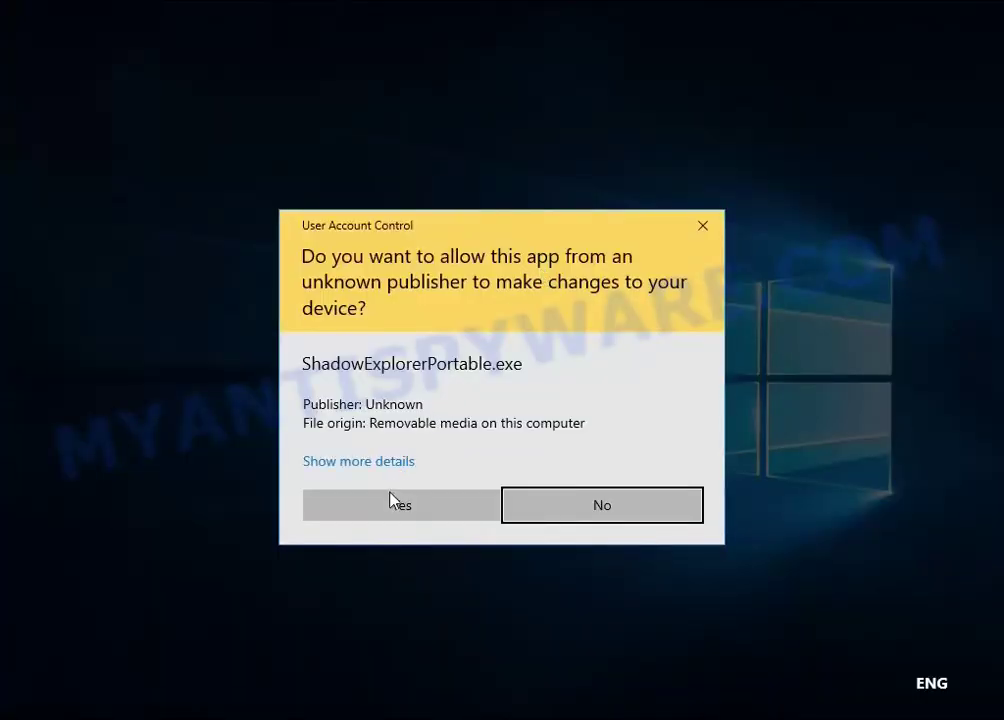
click(390, 503)
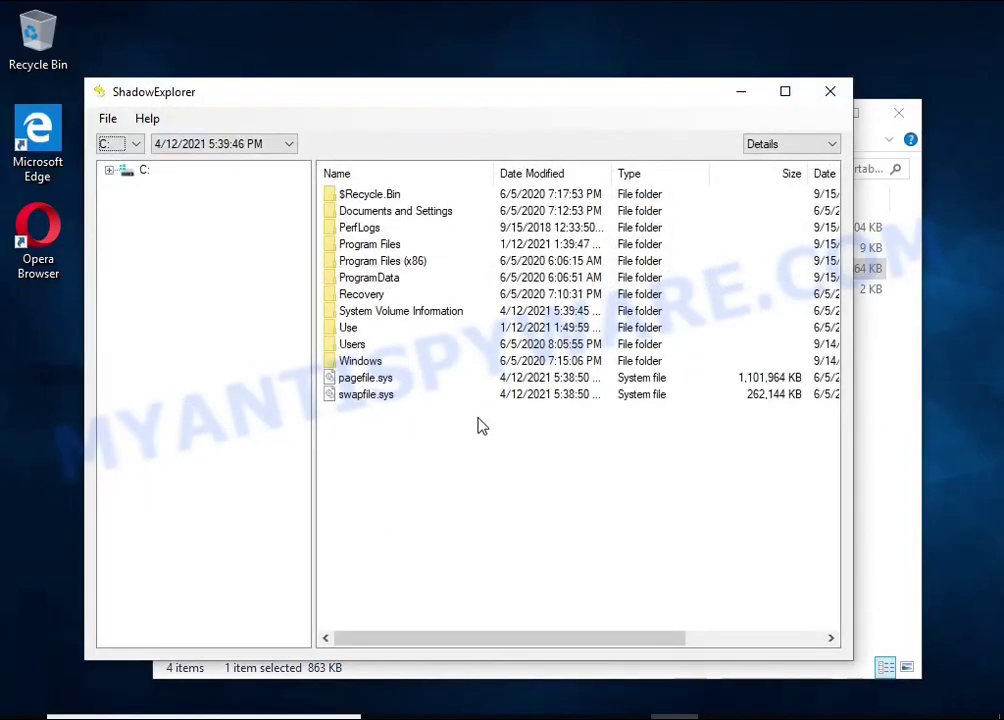
Step: Select the C: shadow copy dated 4/12/2021 5:40:04 PM and browse to the Documents folder of User10
click(130, 145)
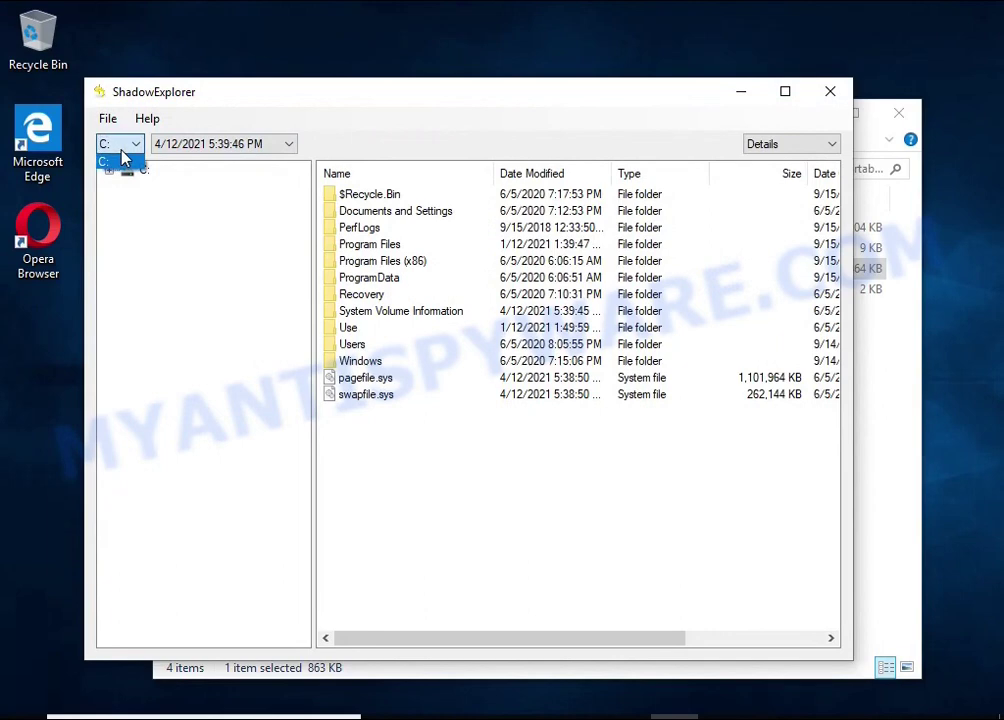
click(190, 145)
click(204, 176)
click(355, 344)
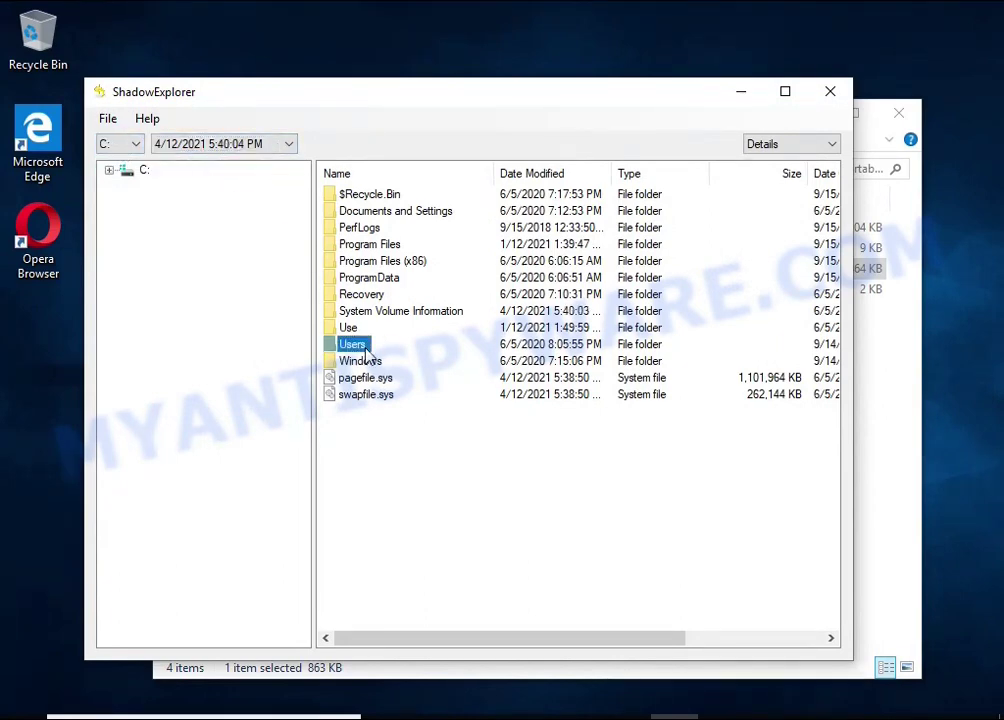
double_click(368, 355)
double_click(336, 262)
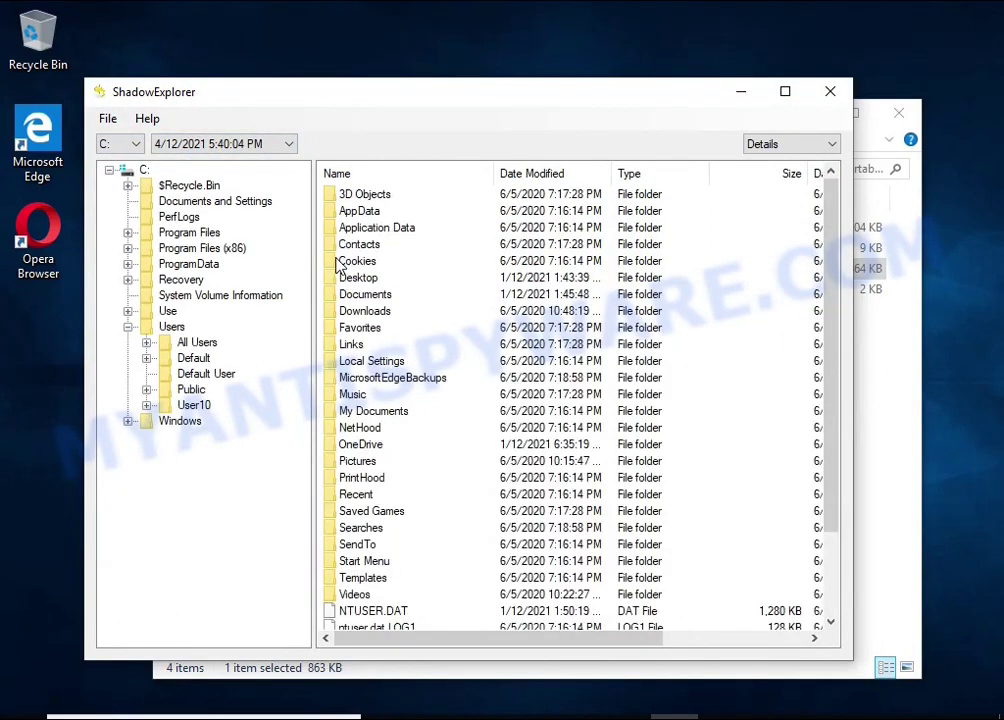
double_click(362, 296)
Step: Export the Microsoft Word 2016 For Max PDF from the Documents shadow copy to USB Drive (E:)
click(360, 300)
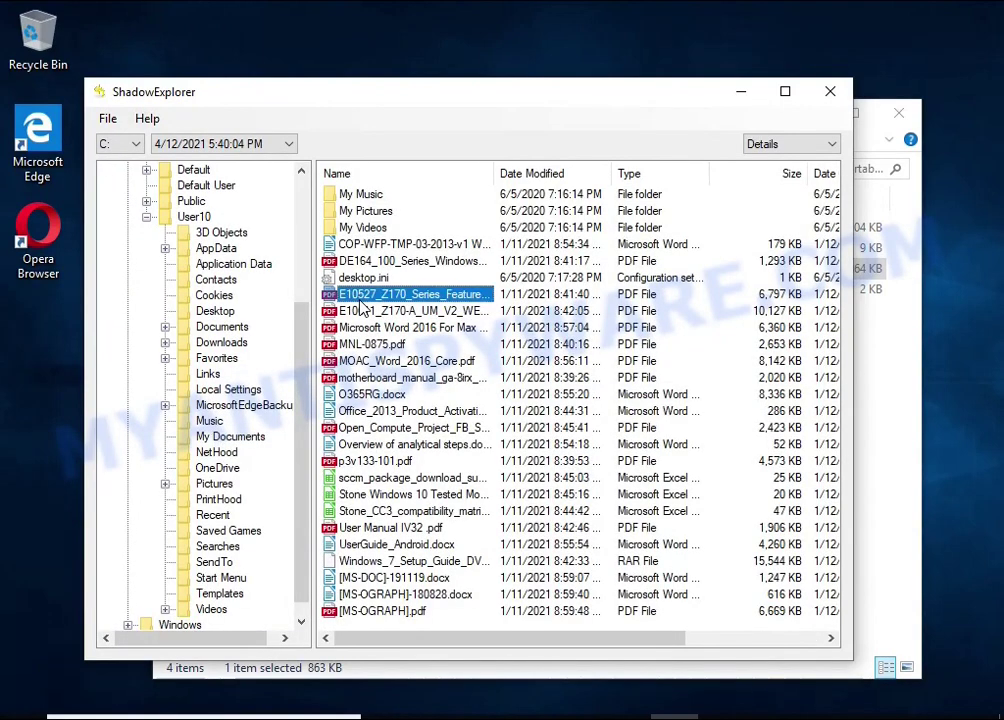
click(366, 327)
click(370, 377)
click(375, 395)
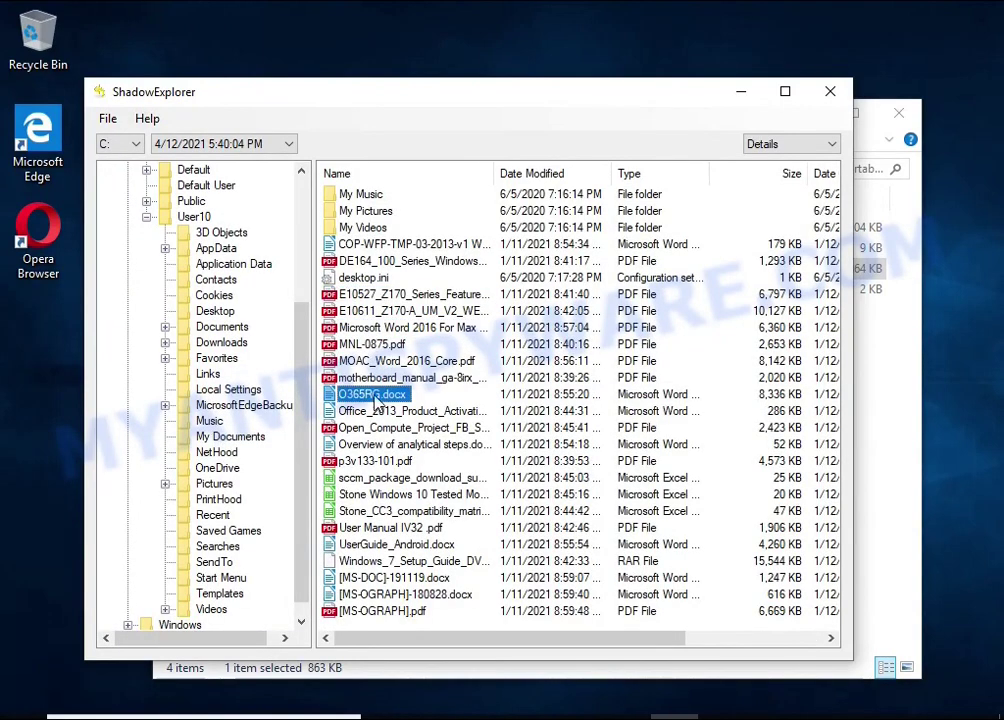
click(366, 344)
click(364, 331)
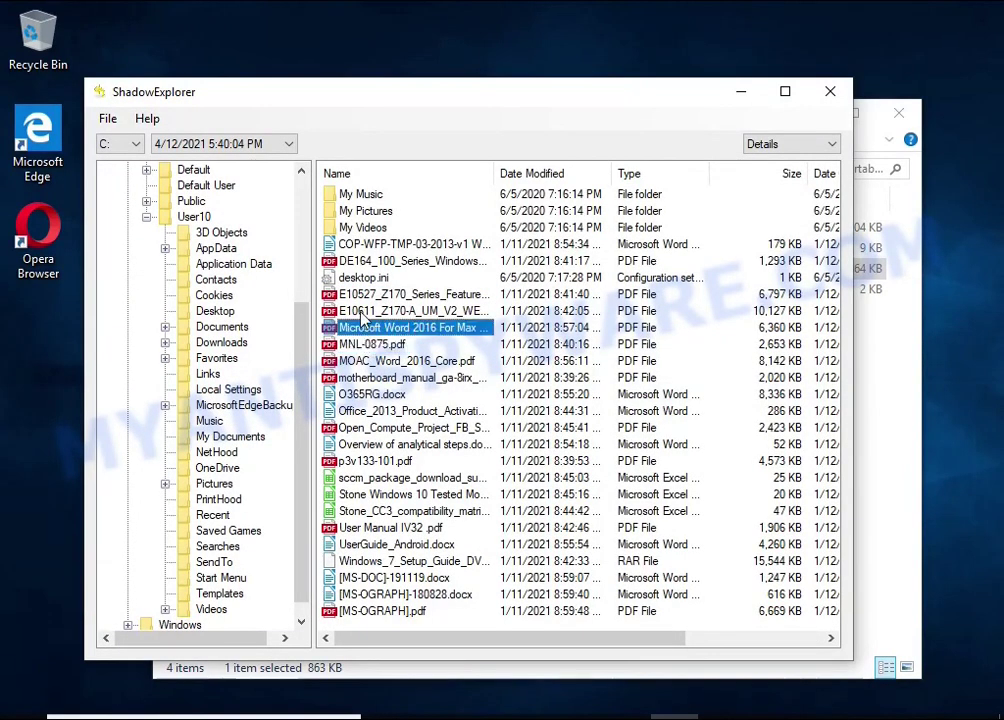
right_click(364, 333)
click(440, 343)
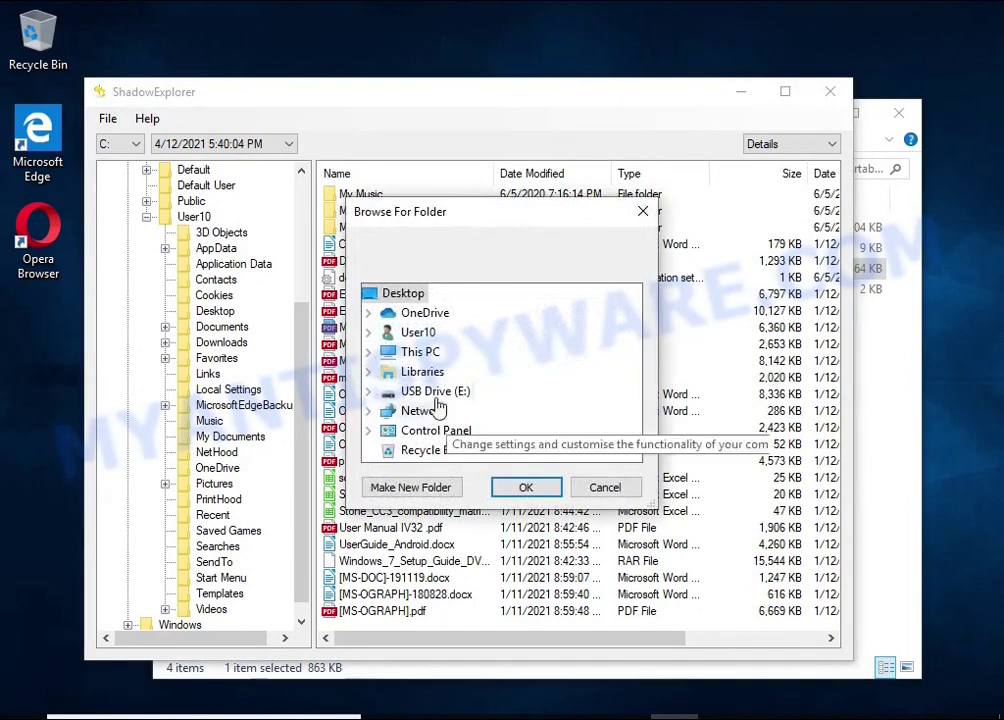
click(435, 390)
click(526, 487)
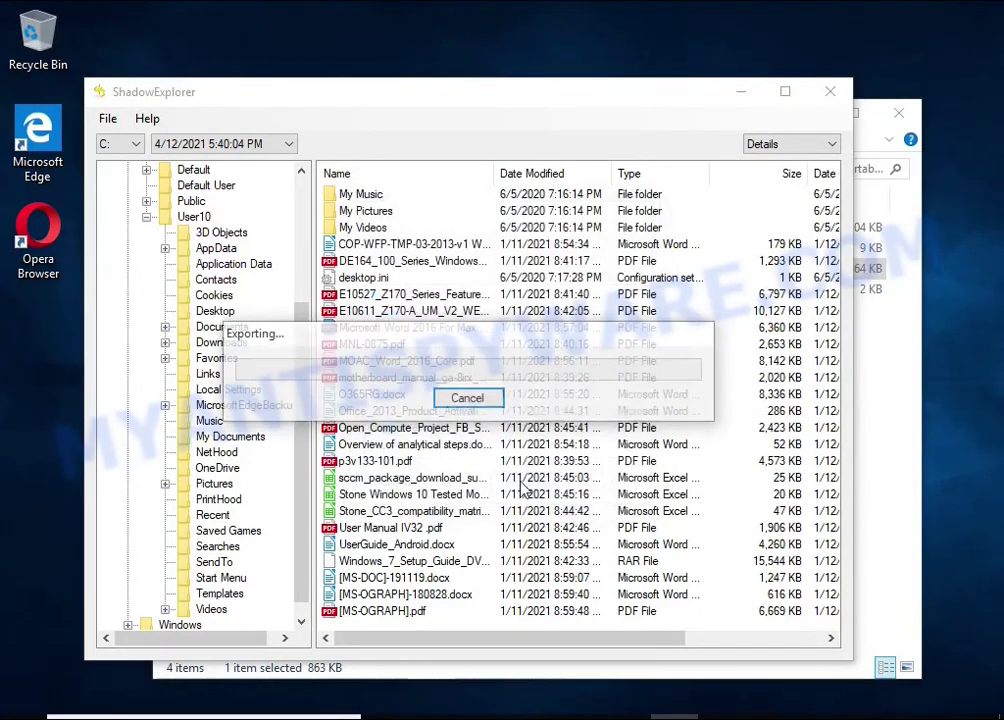
Step: Export UserGuide_Android.docx from the Documents shadow copy to USB Drive (E:)
click(366, 546)
right_click(365, 549)
click(412, 560)
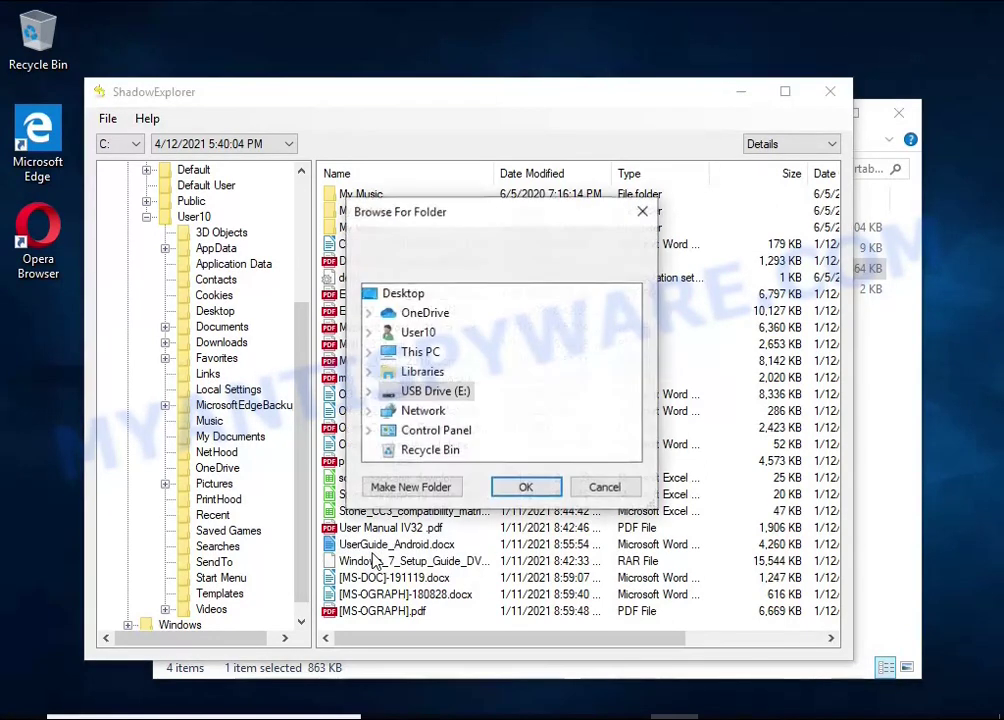
click(524, 486)
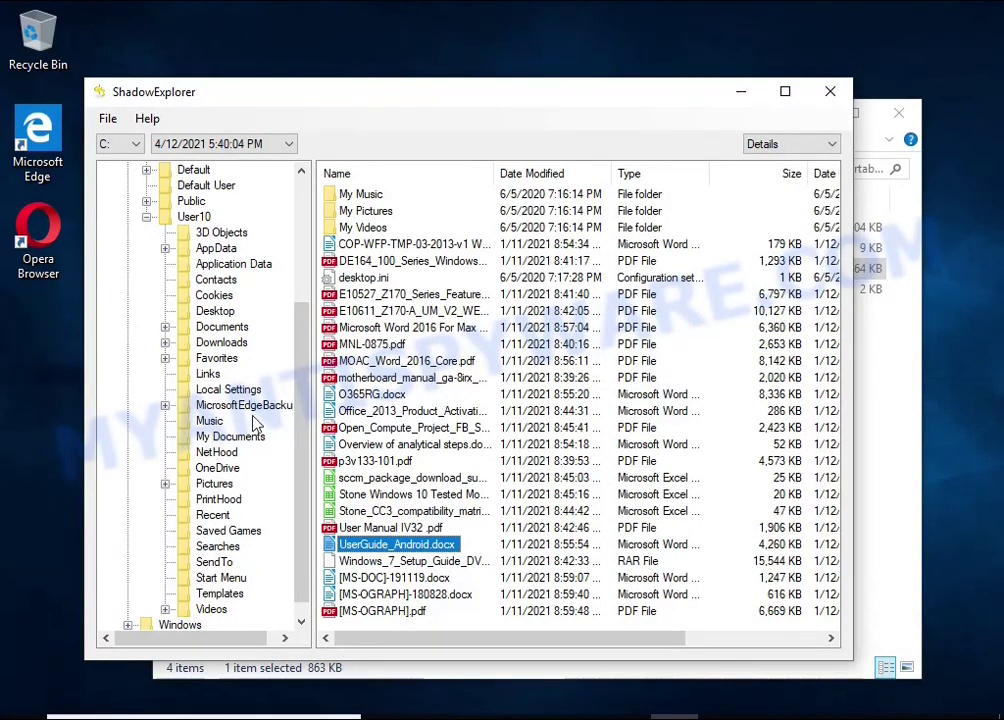
Step: Export Chrysanthemum.jpg from the Pictures folder of User10's shadow copy to USB Drive (E:)
click(214, 484)
click(358, 313)
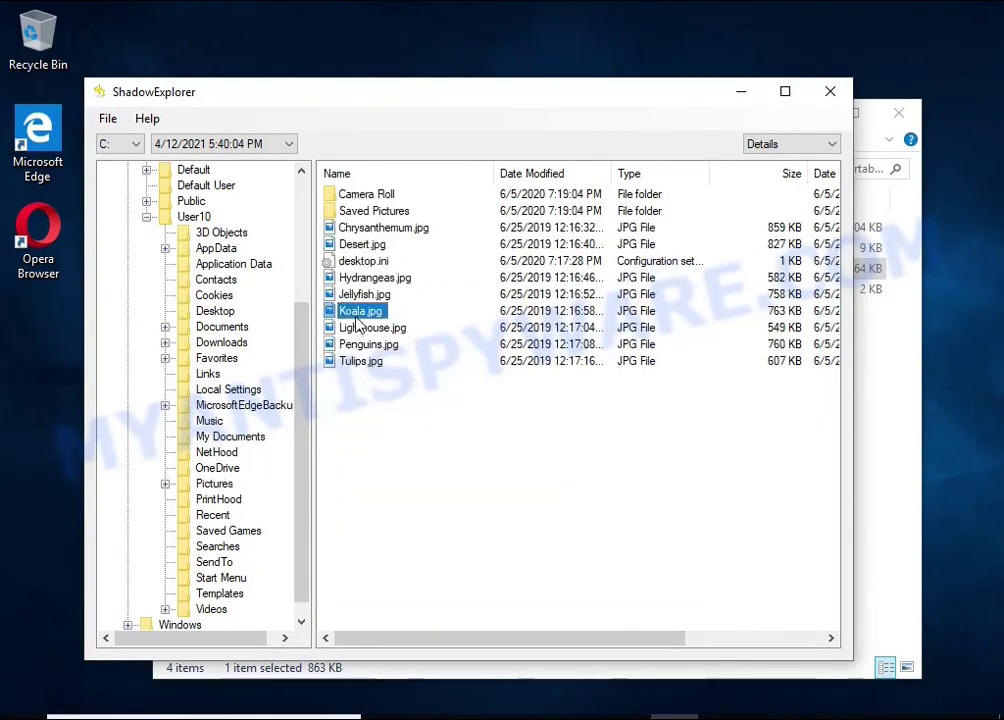
click(362, 228)
right_click(360, 230)
click(410, 244)
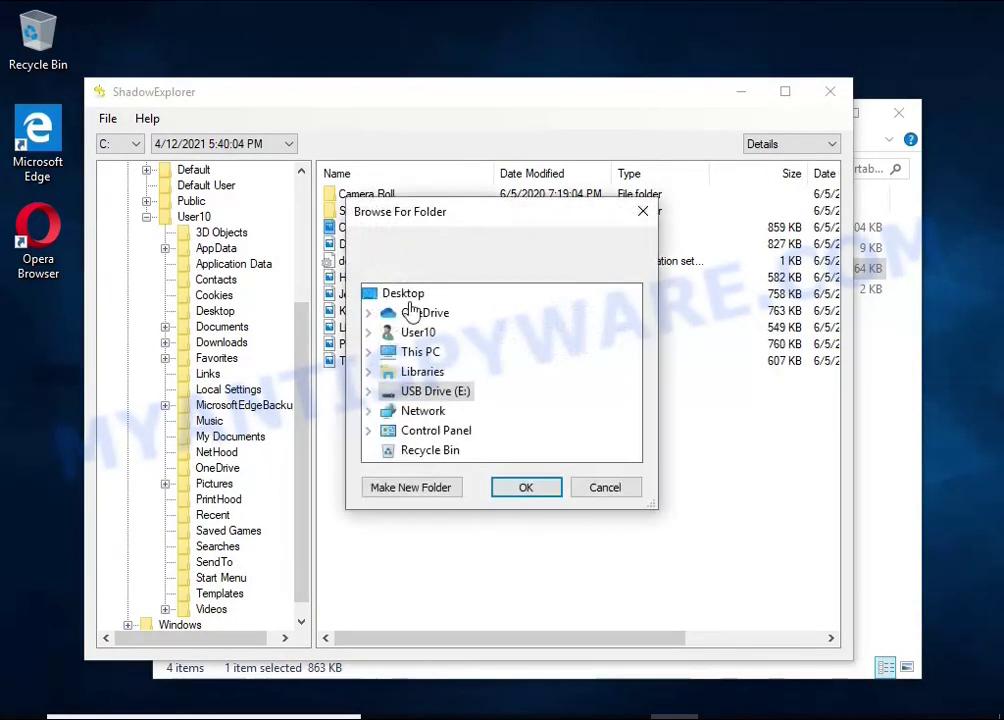
click(517, 489)
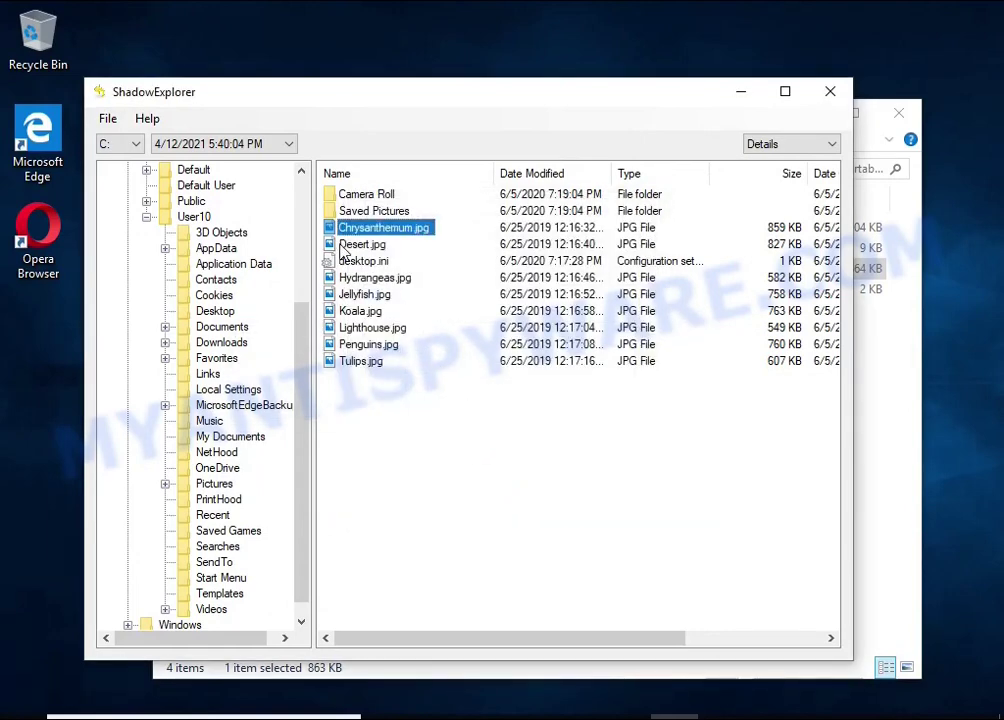
Step: Export Desert.jpg from the Pictures shadow copy to USB Drive (E:) and close ShadowExplorer
right_click(342, 250)
click(378, 257)
click(519, 487)
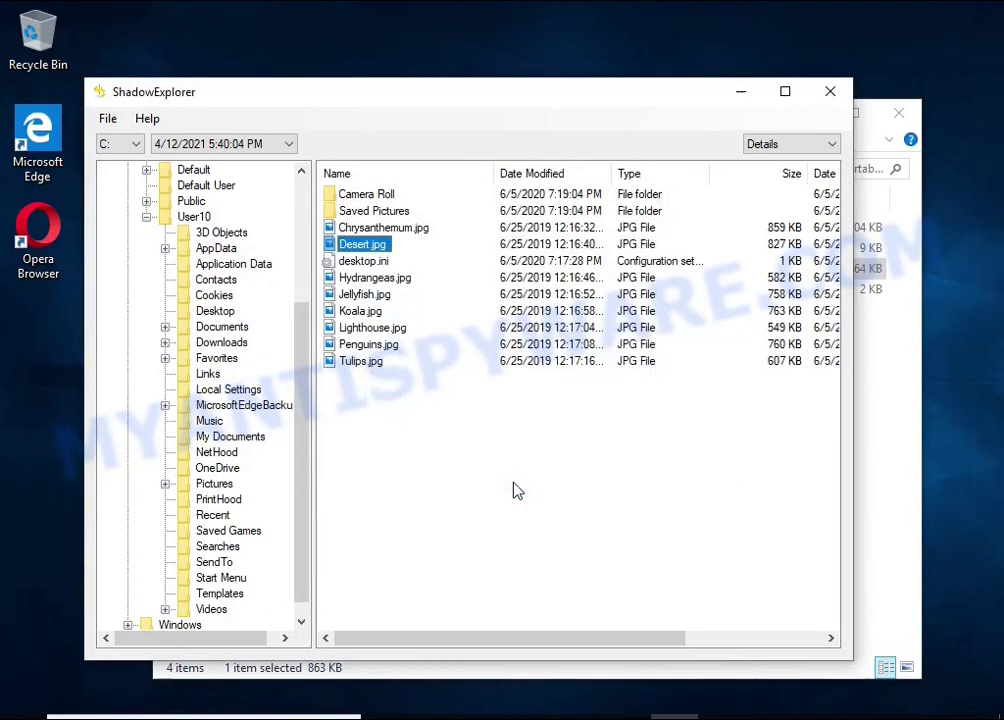
click(829, 92)
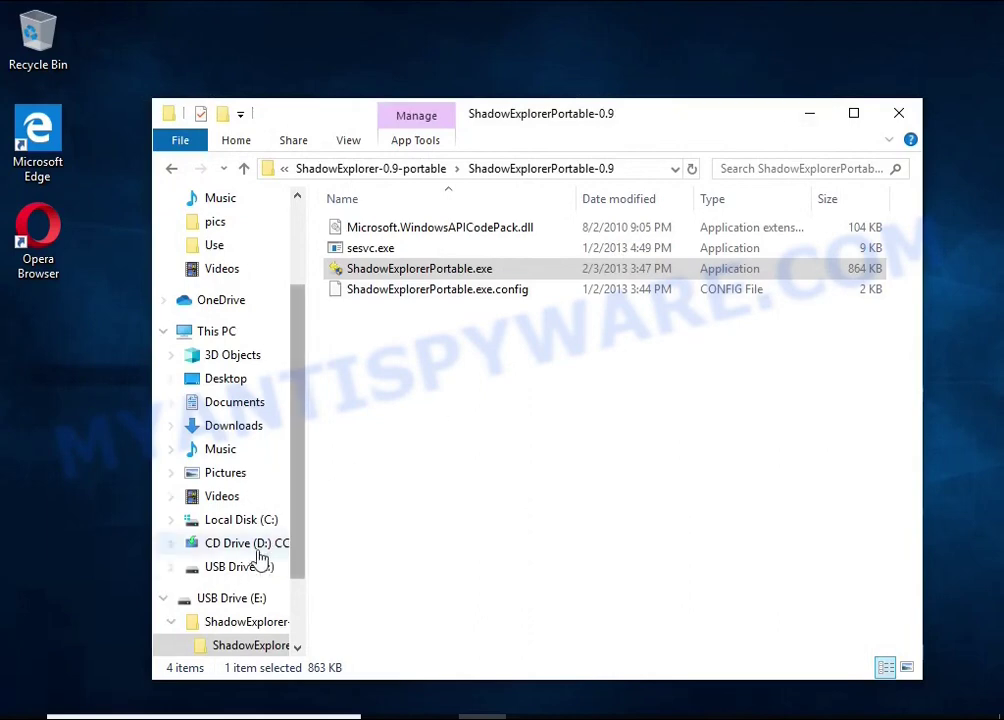
Step: Browse to USB Drive (E:) and check that the exported pictures, PDF and Word document are there
click(236, 600)
click(428, 248)
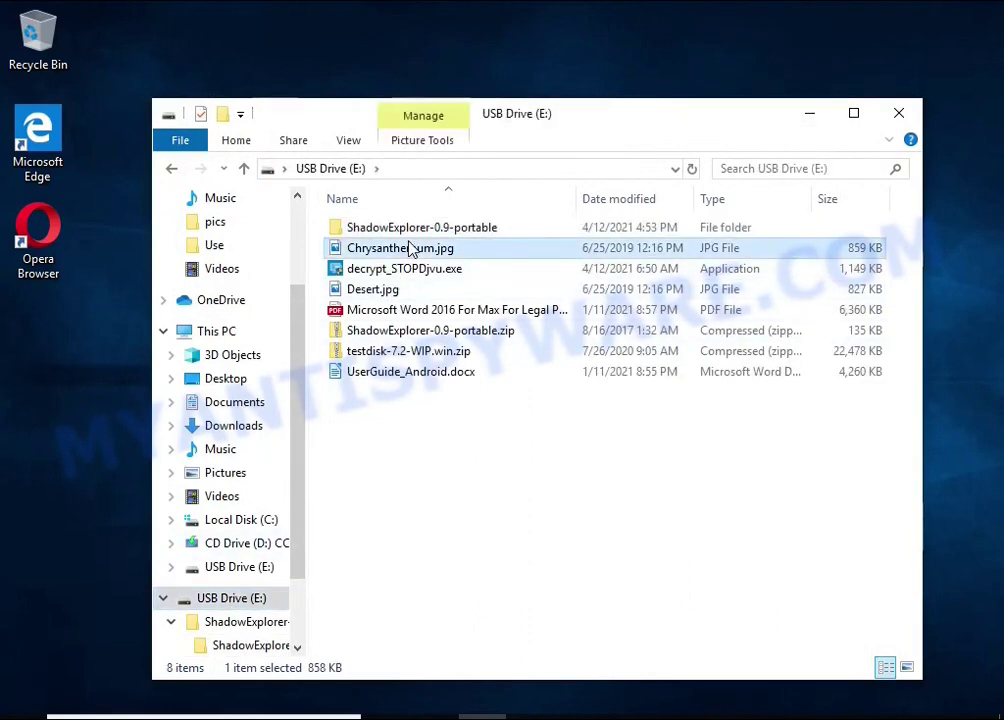
click(425, 290)
click(430, 311)
click(433, 372)
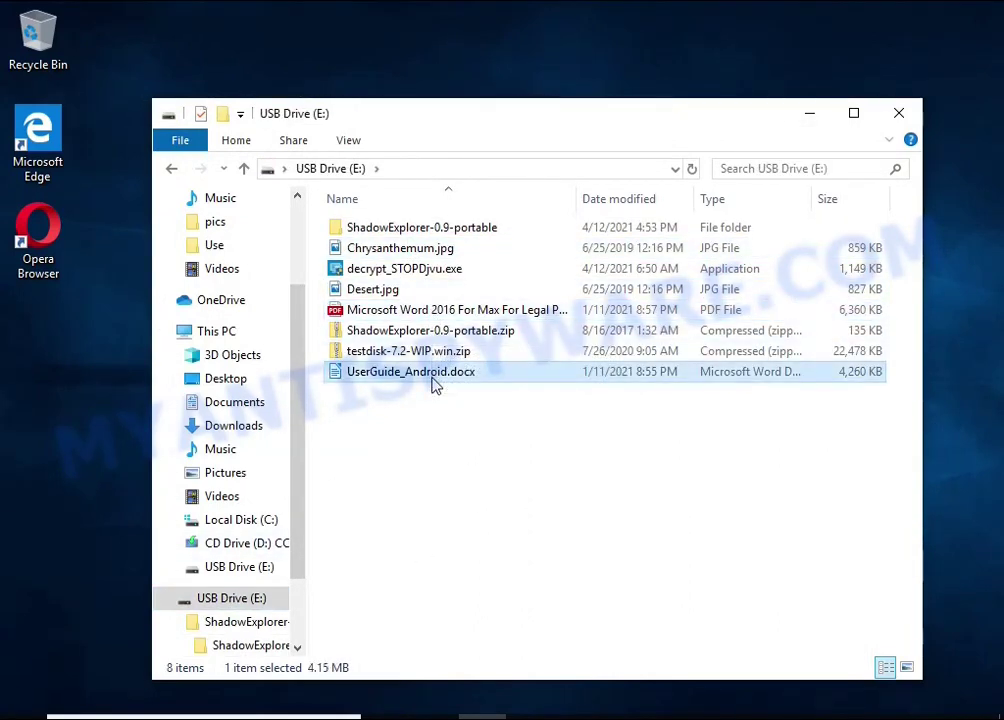
Step: Open the recovered UserGuide_Android.docx in LibreOffice Writer, dismiss the Tip of the Day and look through its pages
double_click(433, 374)
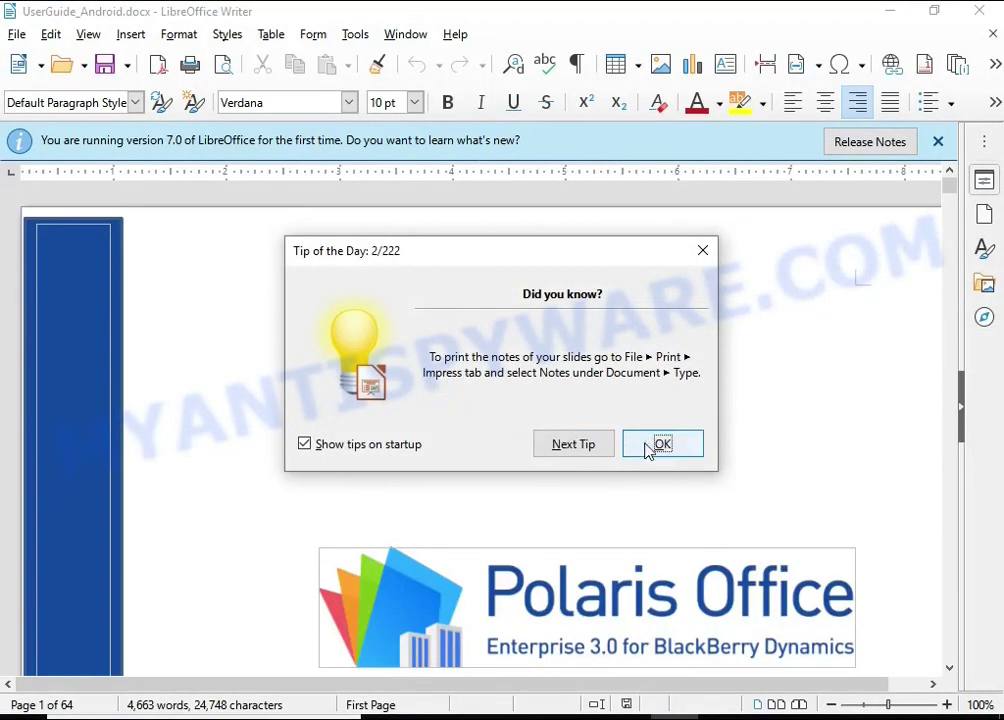
click(648, 447)
scroll(674, 390, down, 5)
scroll(636, 381, down, 5)
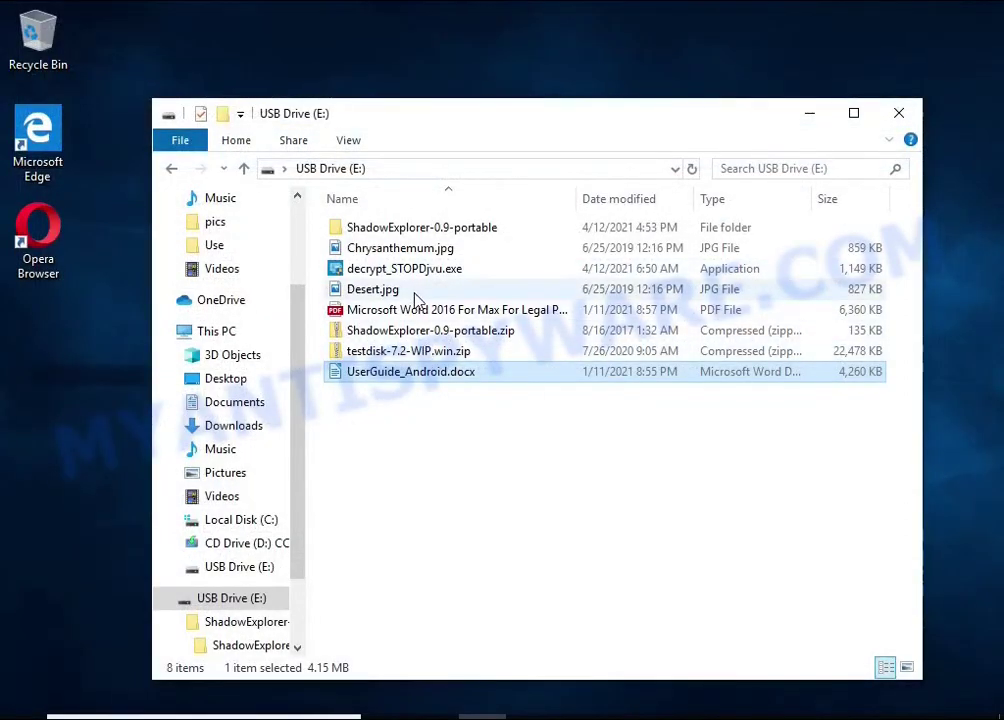
Step: Open the recovered Microsoft Word 2016 For Max PDF, look through its first pages and close it
click(418, 312)
double_click(418, 312)
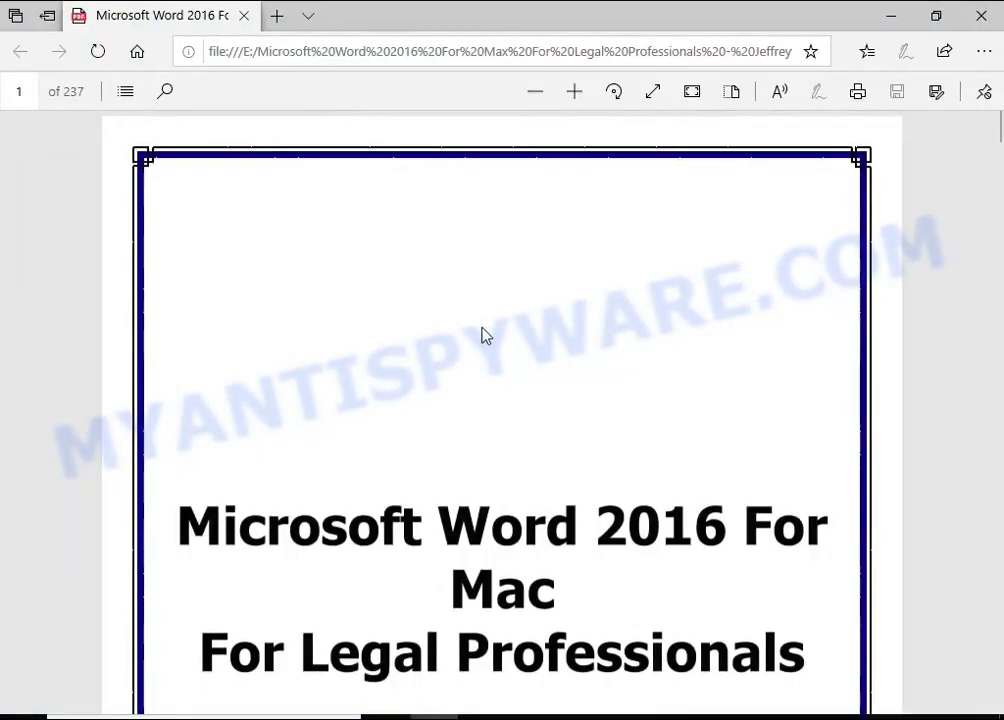
scroll(511, 323, down, 4)
scroll(511, 323, down, 10)
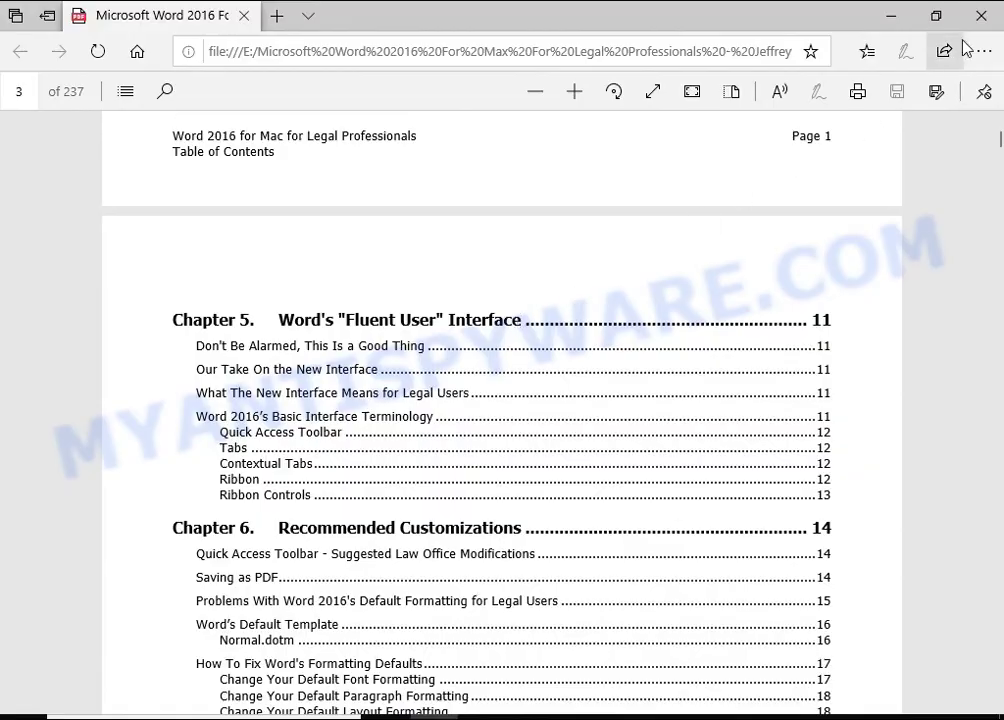
click(981, 16)
Step: View the recovered Desert.jpg and Chrysanthemum.jpg in Photos, closing the viewer and the USB Drive (E:) window when finished
double_click(425, 292)
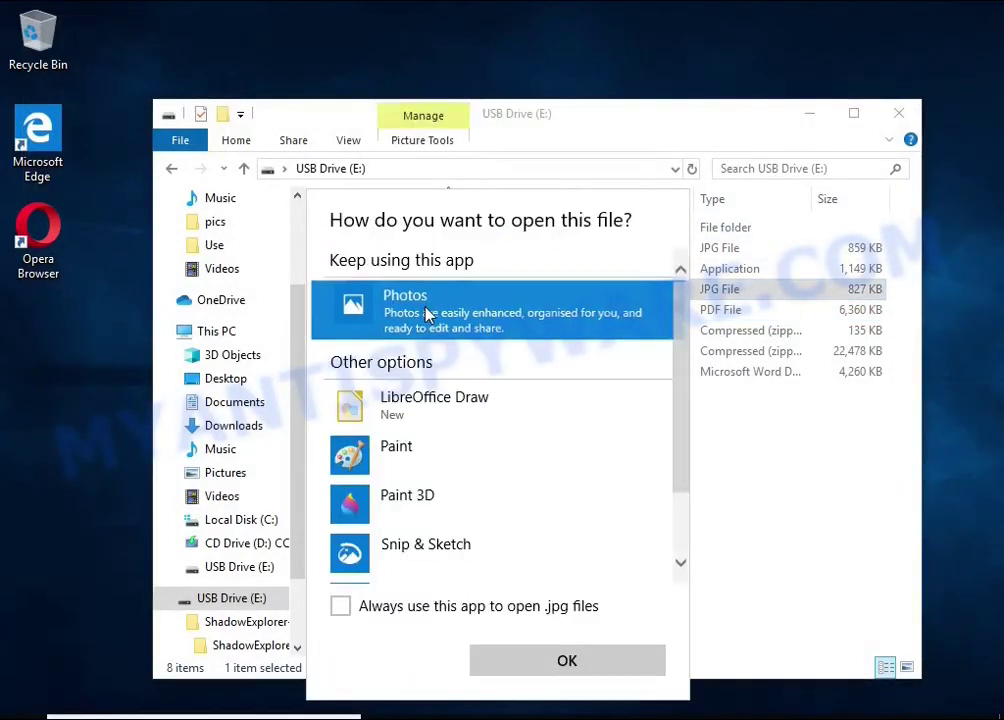
double_click(426, 300)
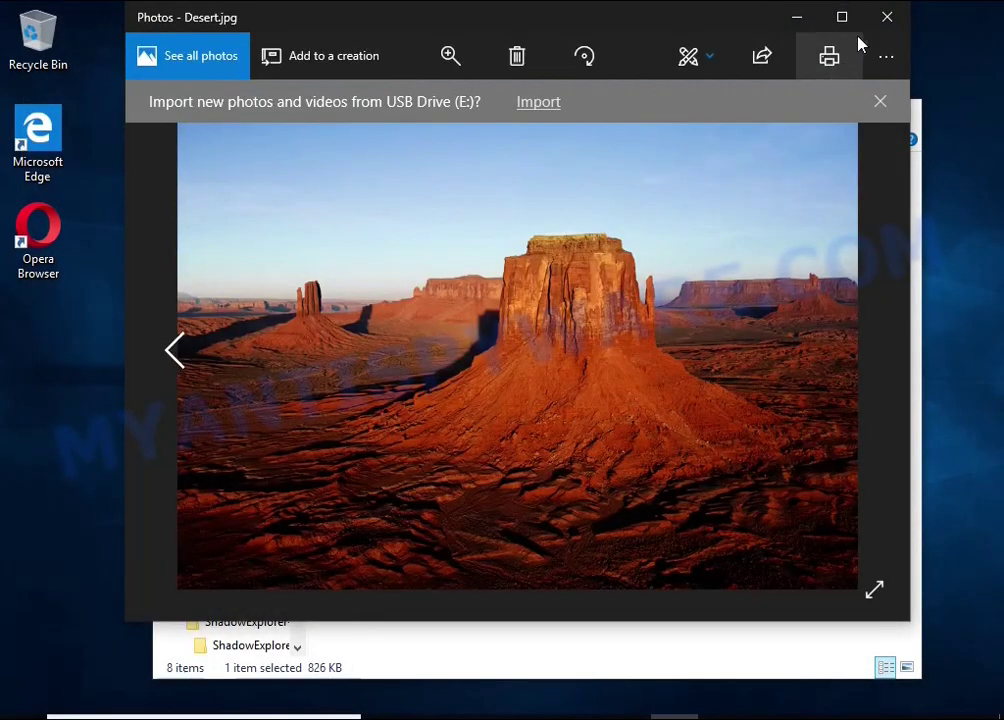
click(885, 20)
double_click(425, 248)
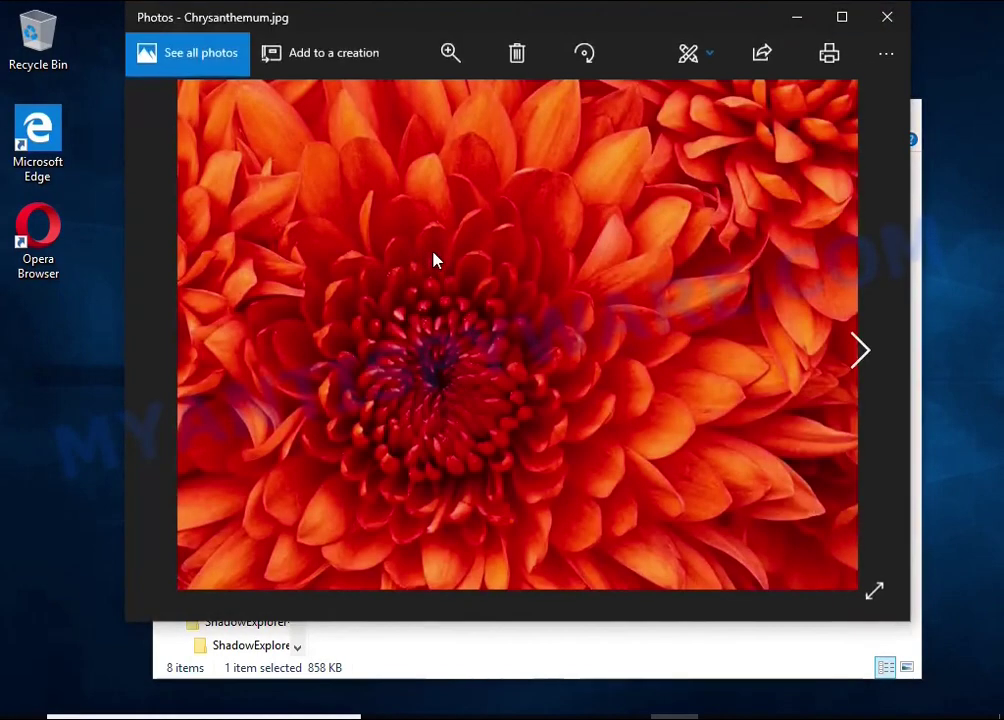
click(884, 17)
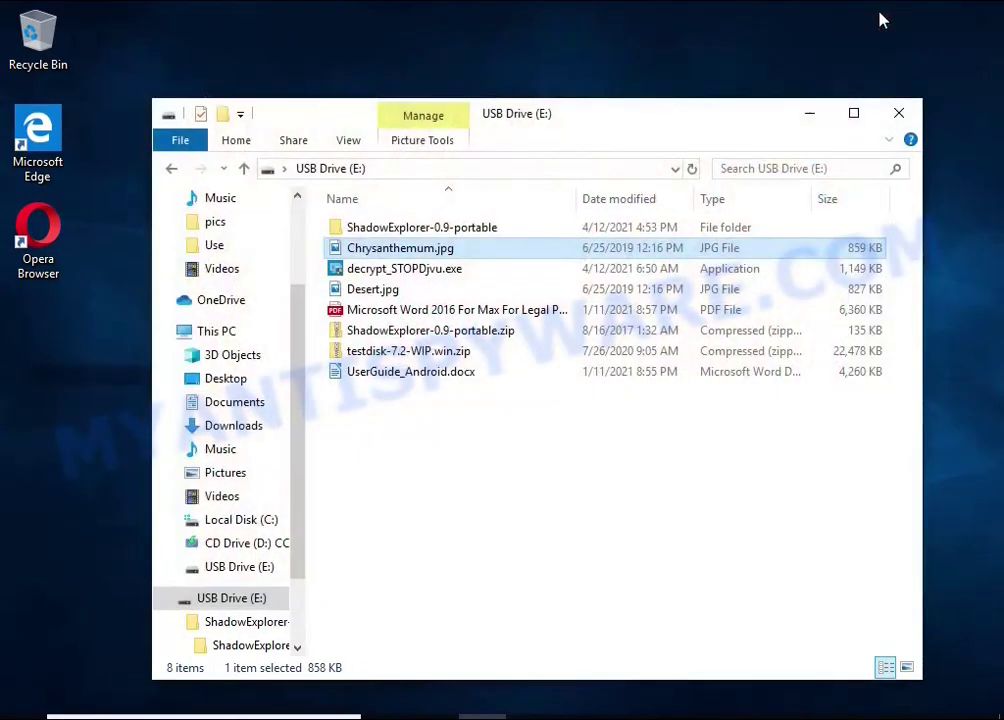
click(899, 114)
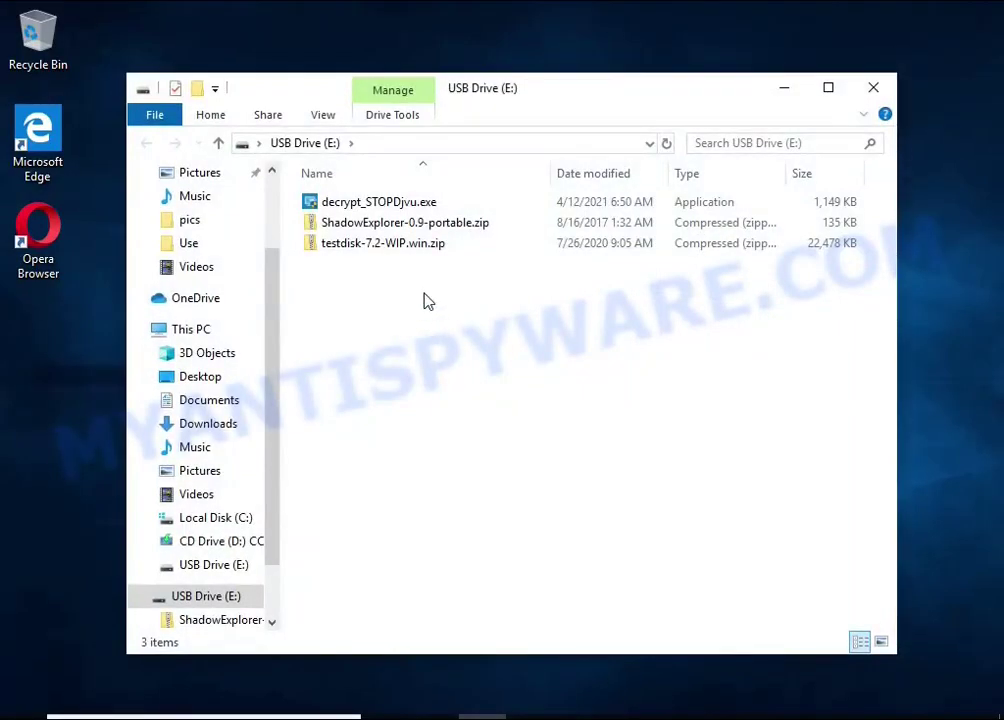
Step: Extract testdisk-7.2-WIP.win.zip on USB Drive (E:) to its own folder
click(433, 256)
right_click(492, 251)
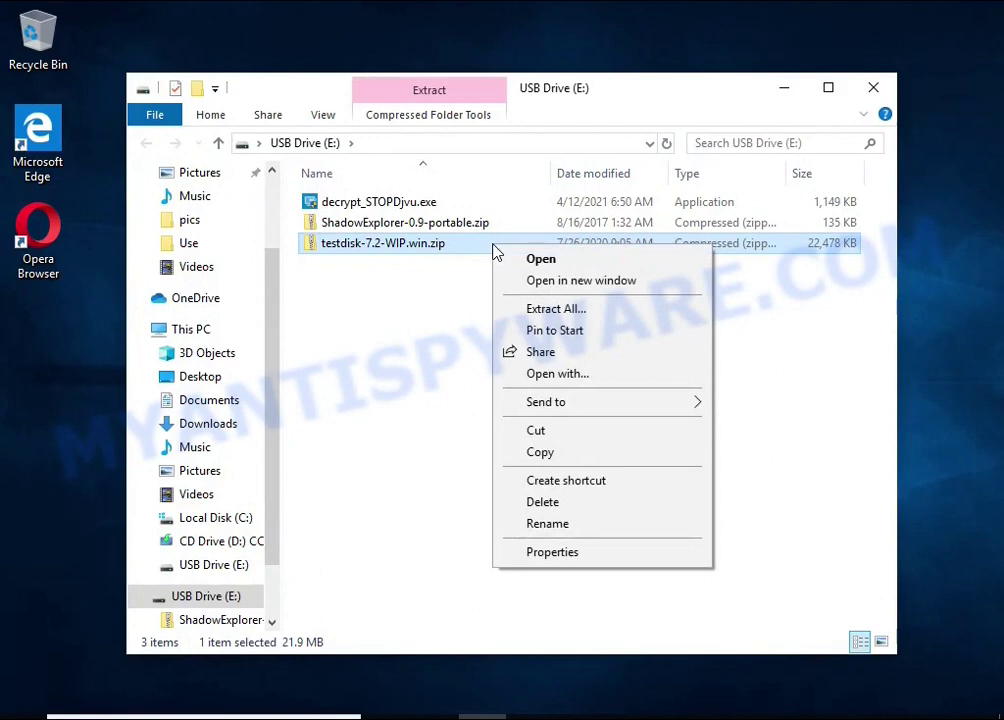
click(654, 312)
click(679, 556)
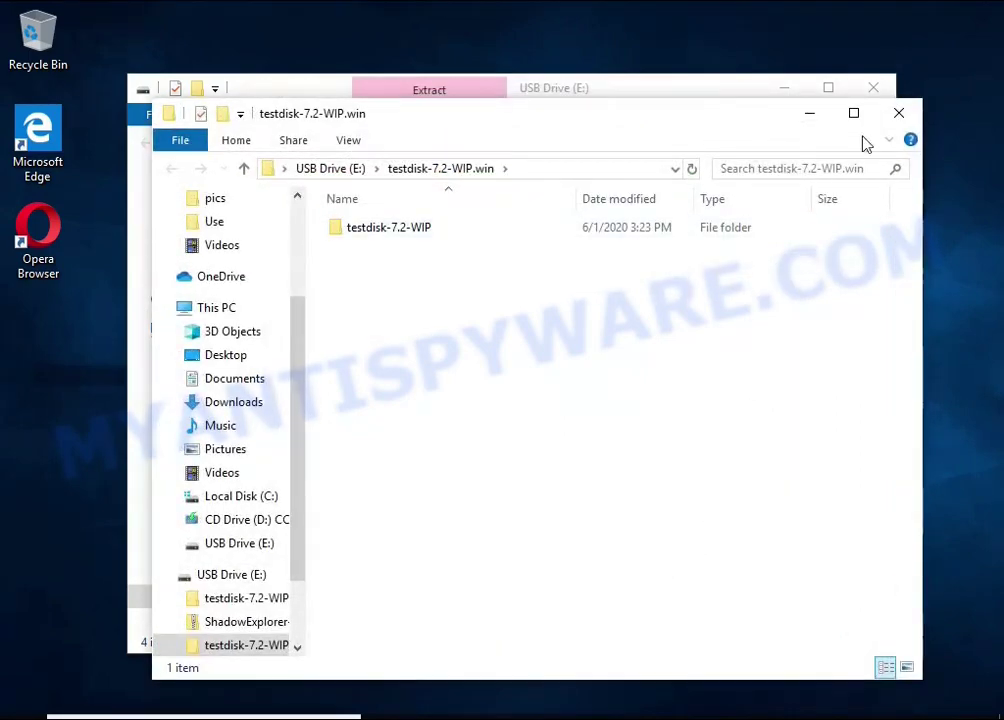
Step: Run qphotorec_win.exe from the extracted testdisk-7.2-WIP folder and allow it to make changes
click(873, 88)
double_click(463, 237)
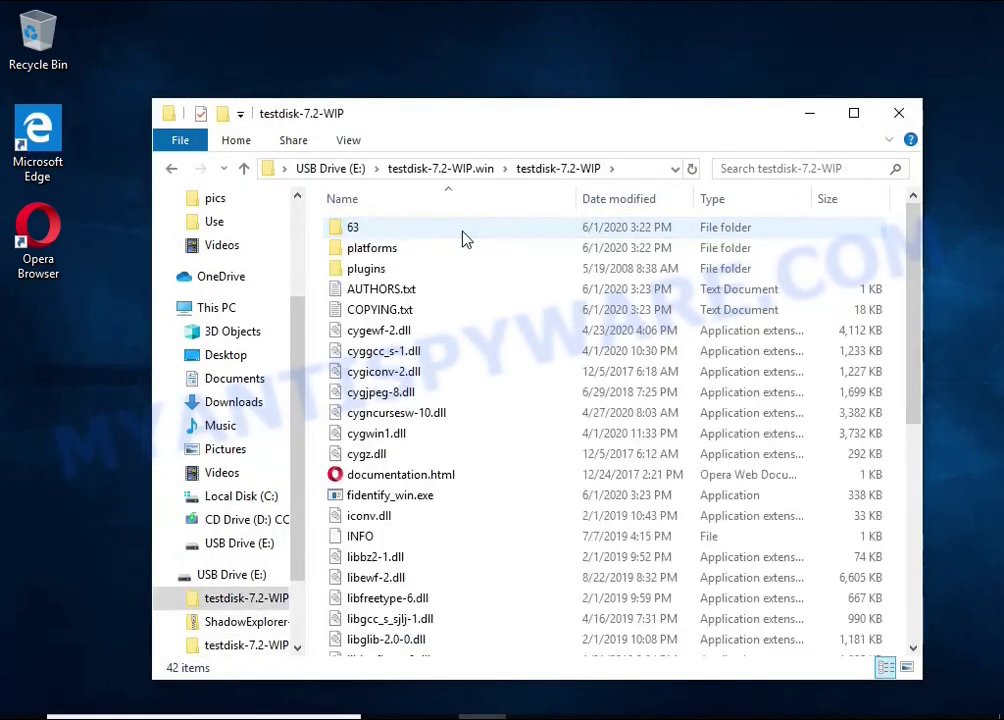
scroll(463, 237, down, 7)
click(435, 460)
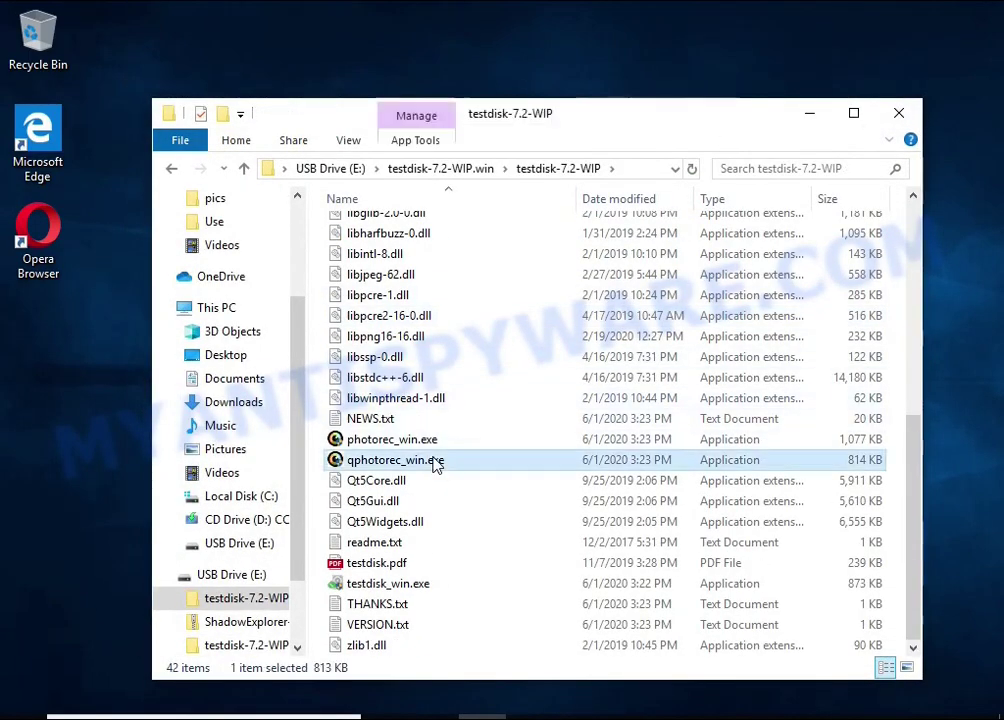
double_click(510, 466)
click(431, 512)
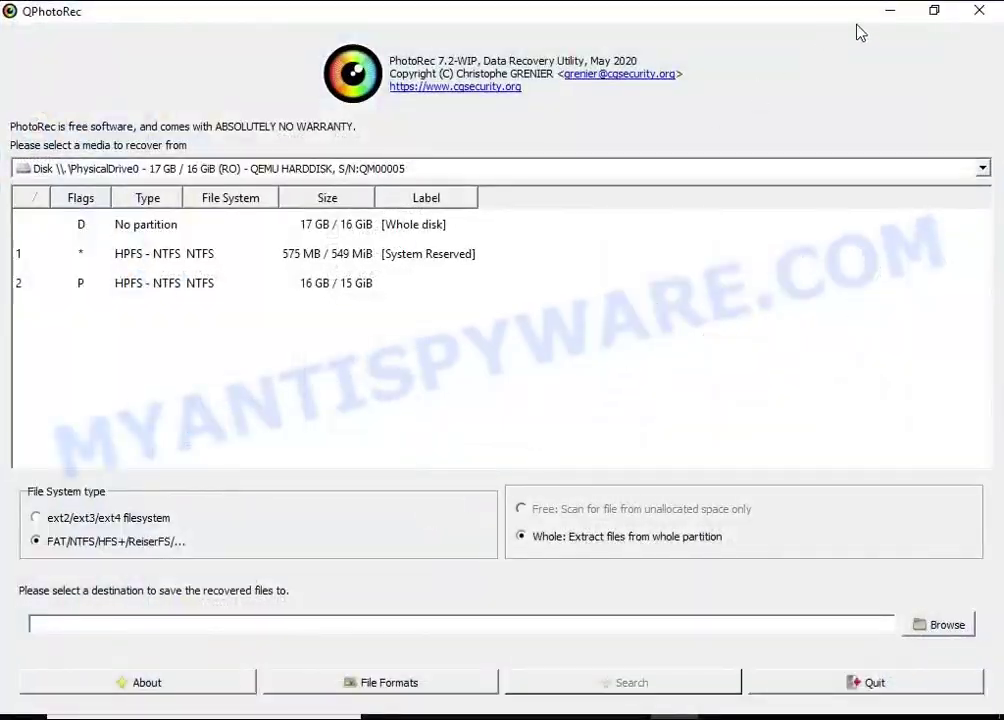
Step: Restore the QPhotoRec window to a smaller, centred size and close the folder window behind it
click(929, 14)
click(880, 104)
click(896, 108)
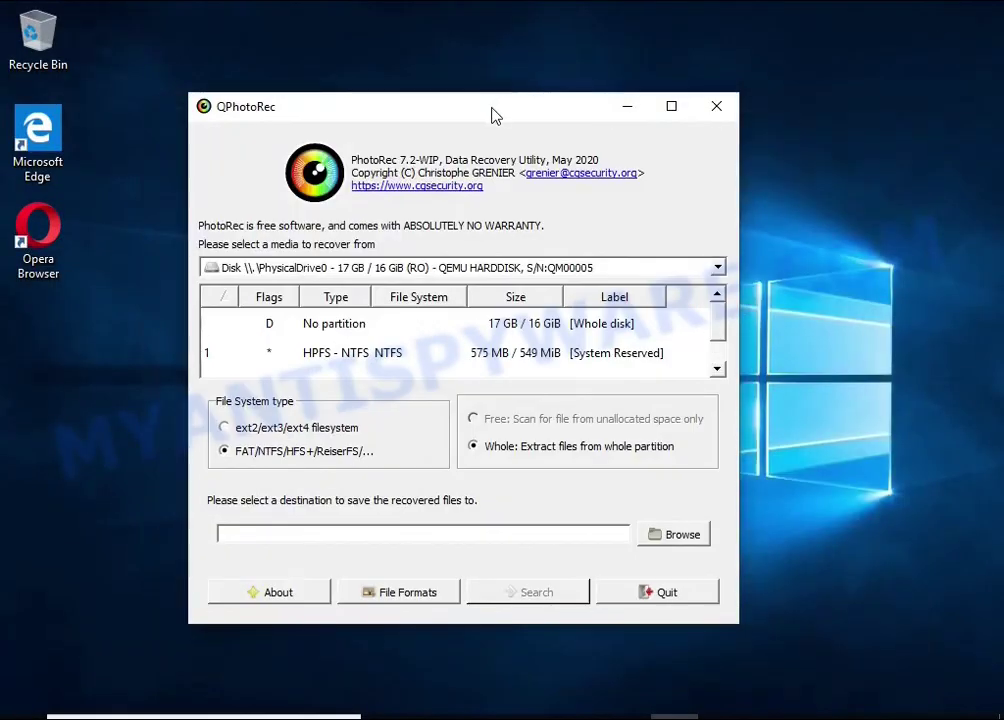
drag(495, 116, 542, 106)
Step: Select PhysicalDrive0 as the recovery media and choose its 16 GB NTFS partition
click(510, 257)
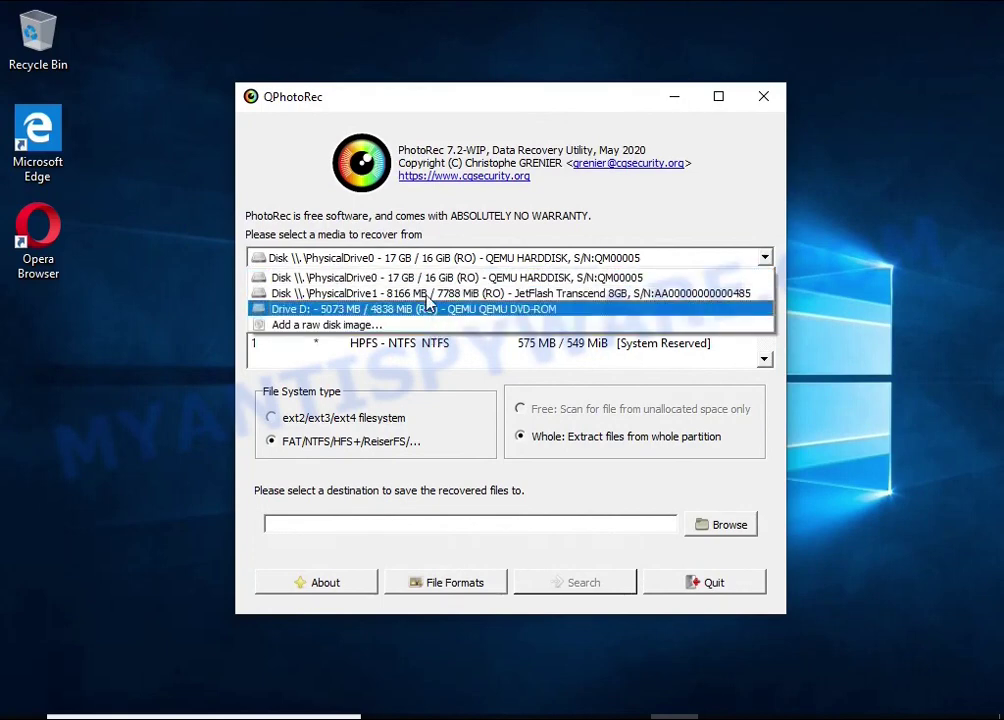
click(450, 278)
scroll(420, 345, down, 1)
click(585, 364)
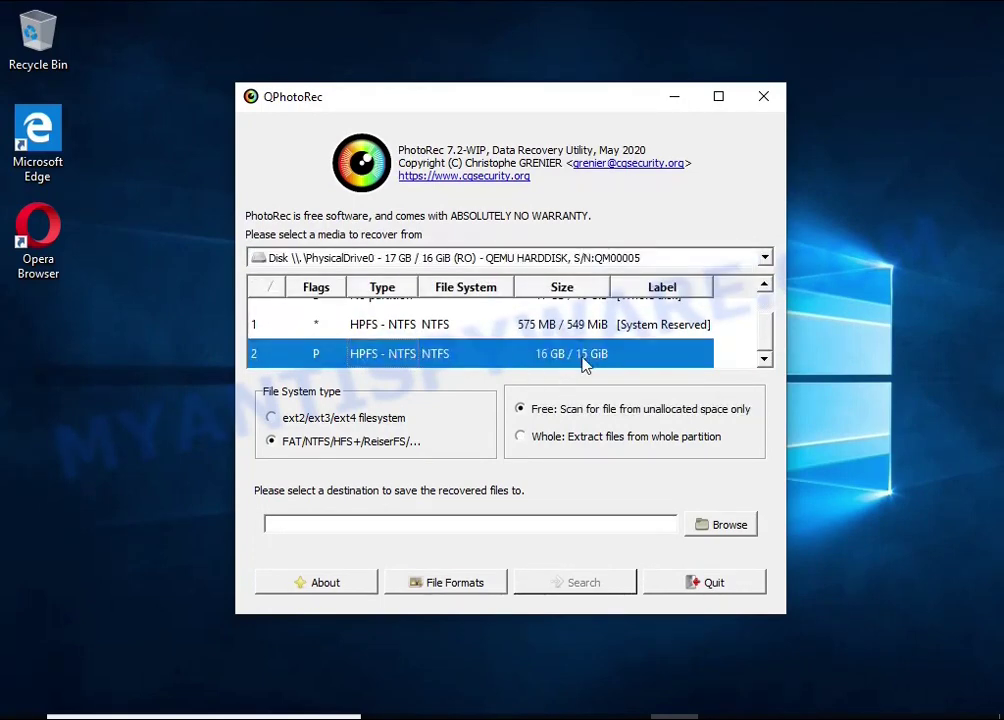
Step: Clear all file formats for the recovery and enable only doc Microsoft Office Document
click(430, 589)
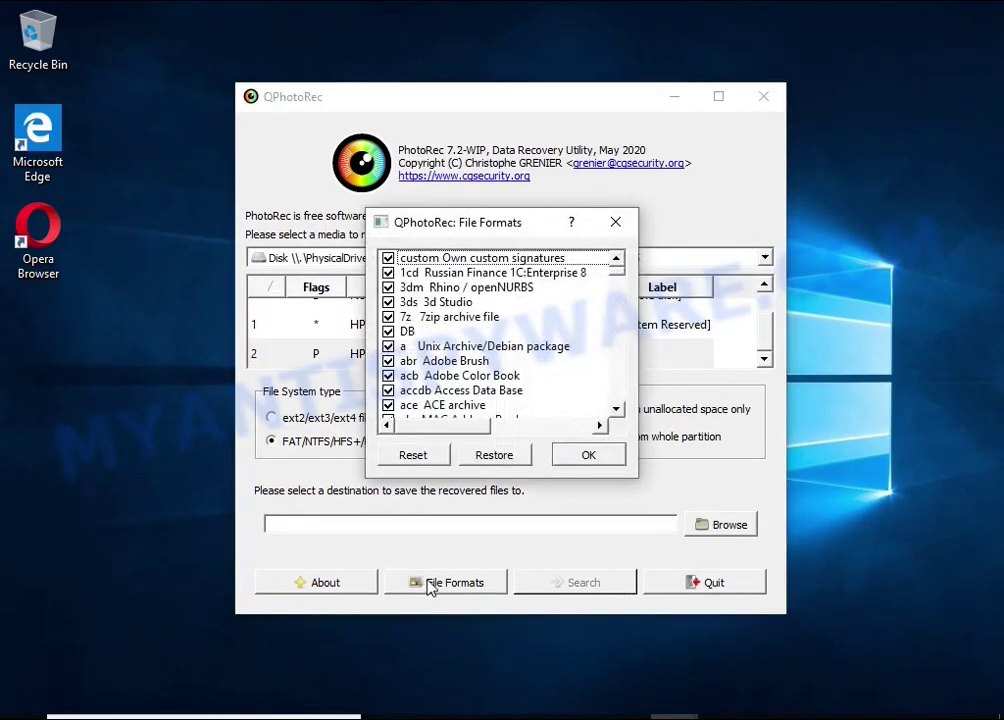
click(413, 455)
scroll(455, 352, down, 15)
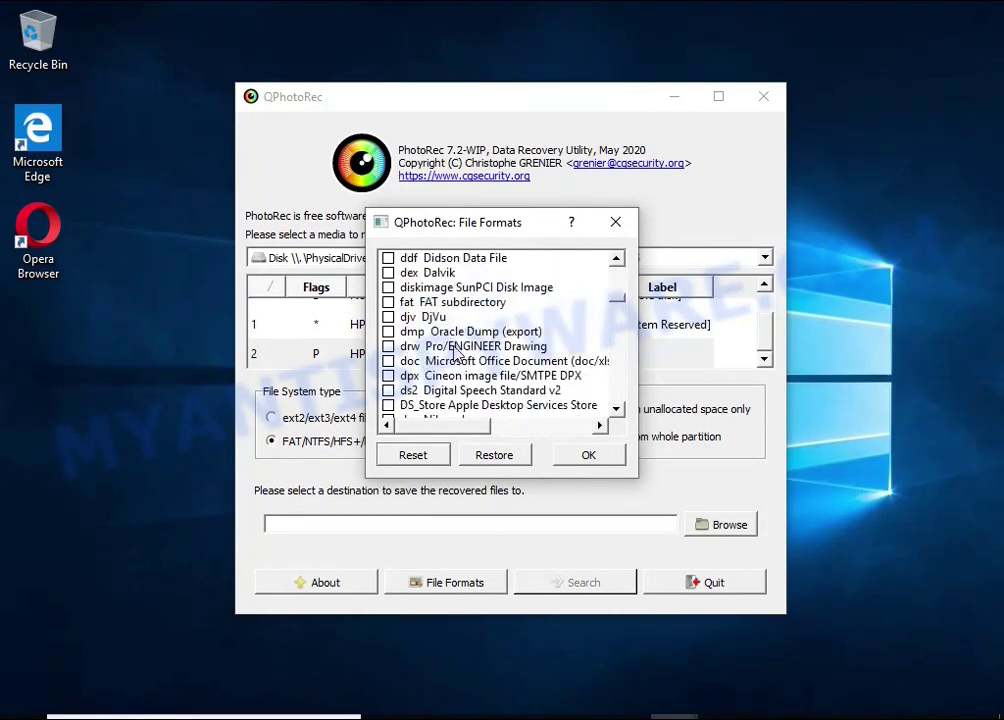
scroll(455, 352, down, 1)
click(458, 318)
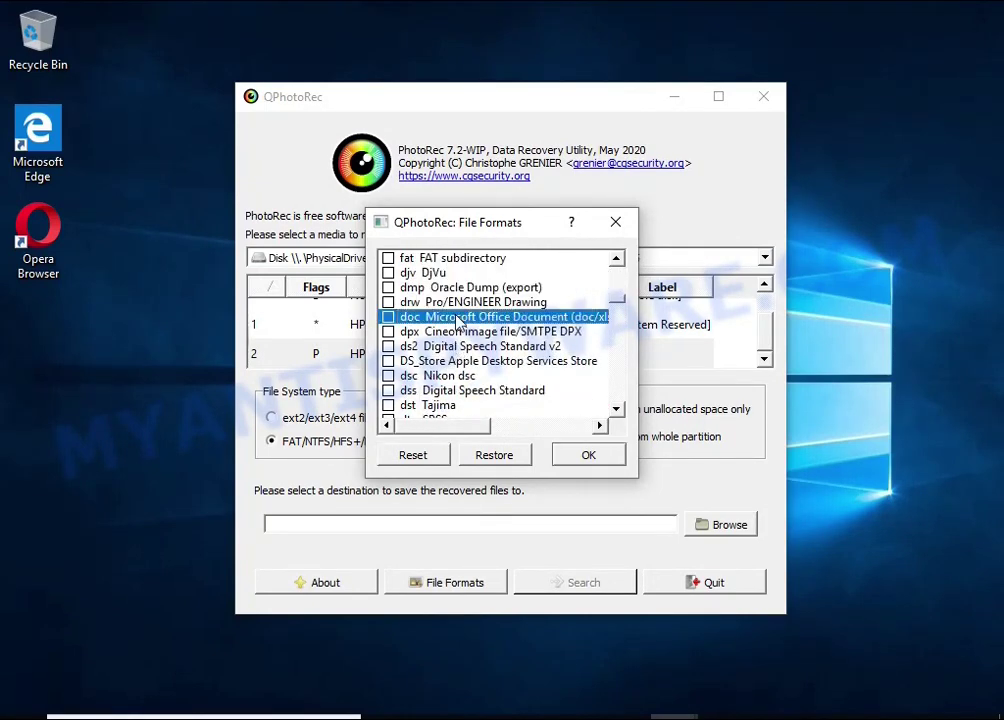
drag(463, 432, 388, 425)
Step: Enable the jpg picture, pdf and zip archive file formats for the recovery as well
scroll(473, 360, down, 7)
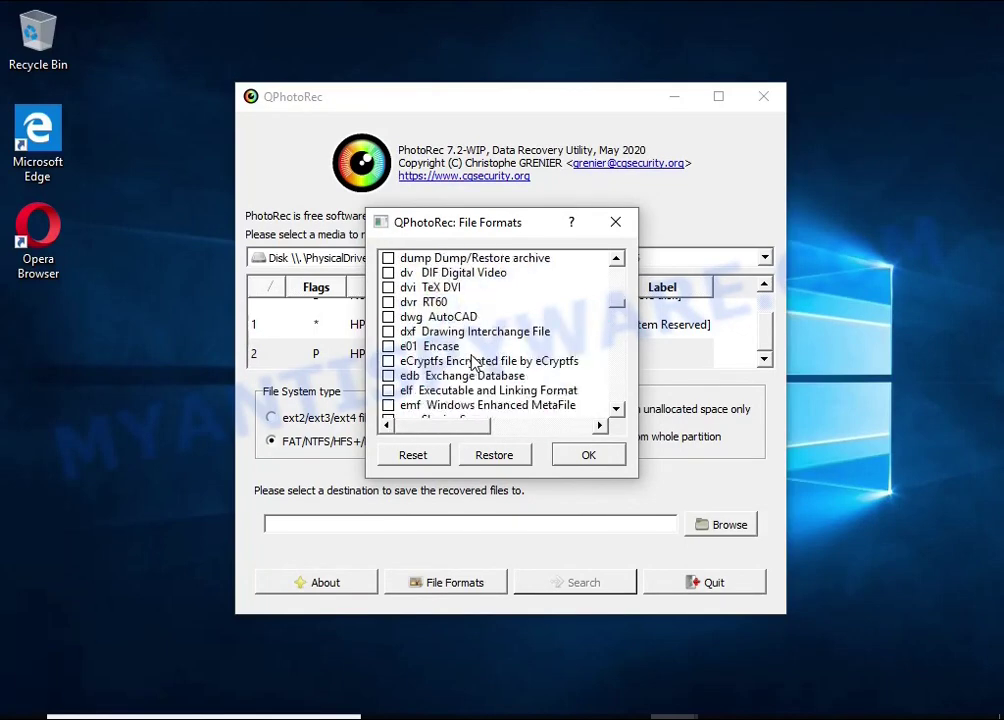
scroll(475, 362, down, 15)
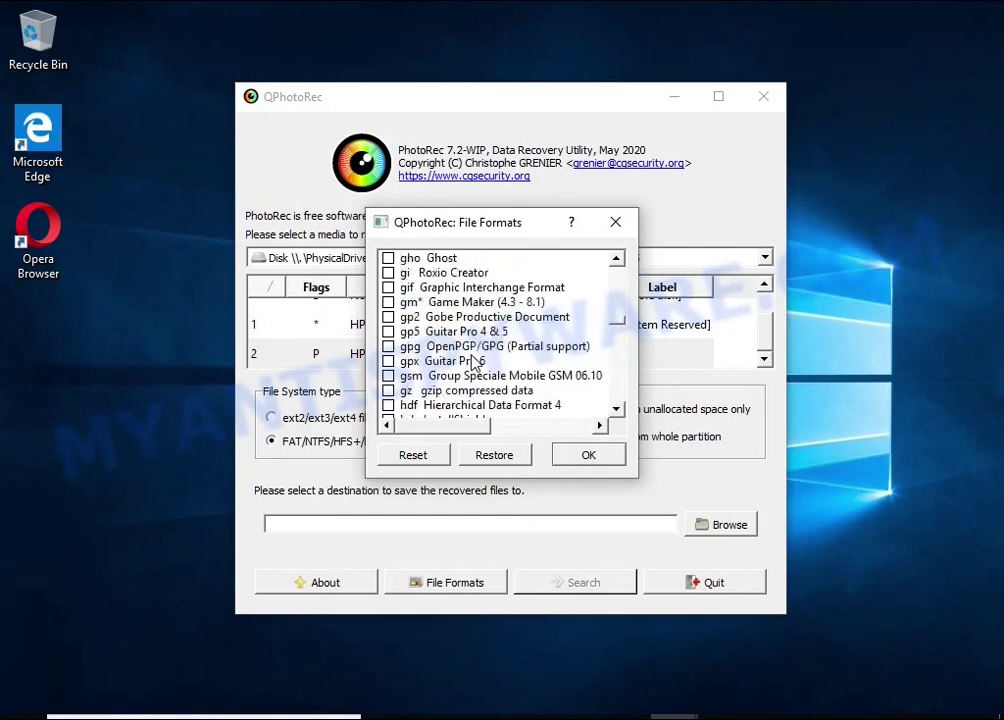
scroll(477, 358, down, 1)
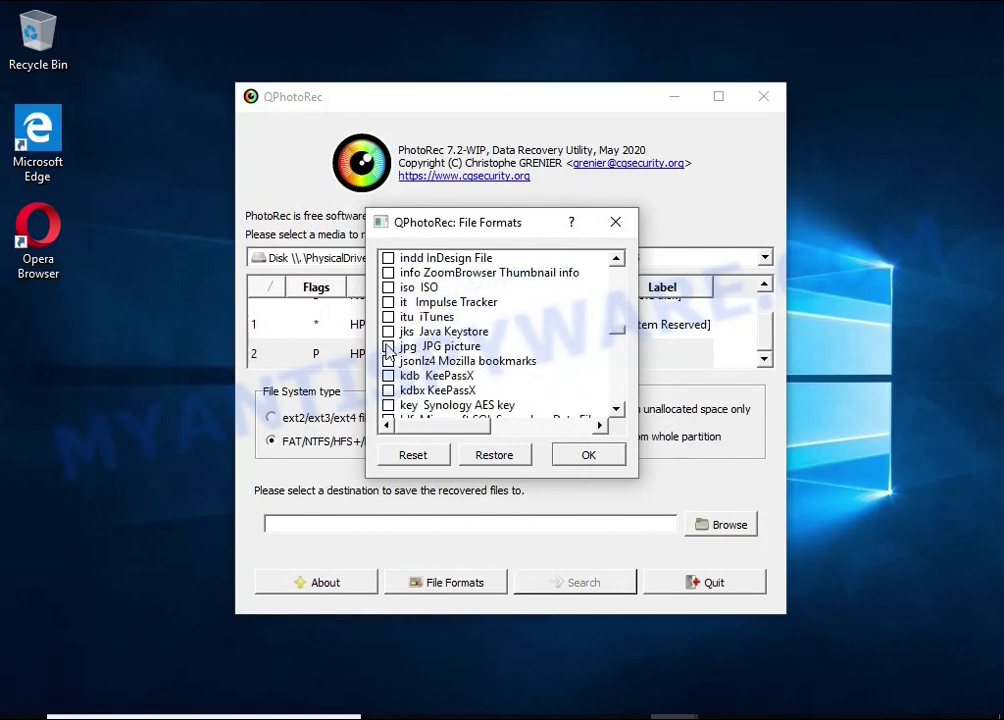
scroll(491, 357, down, 20)
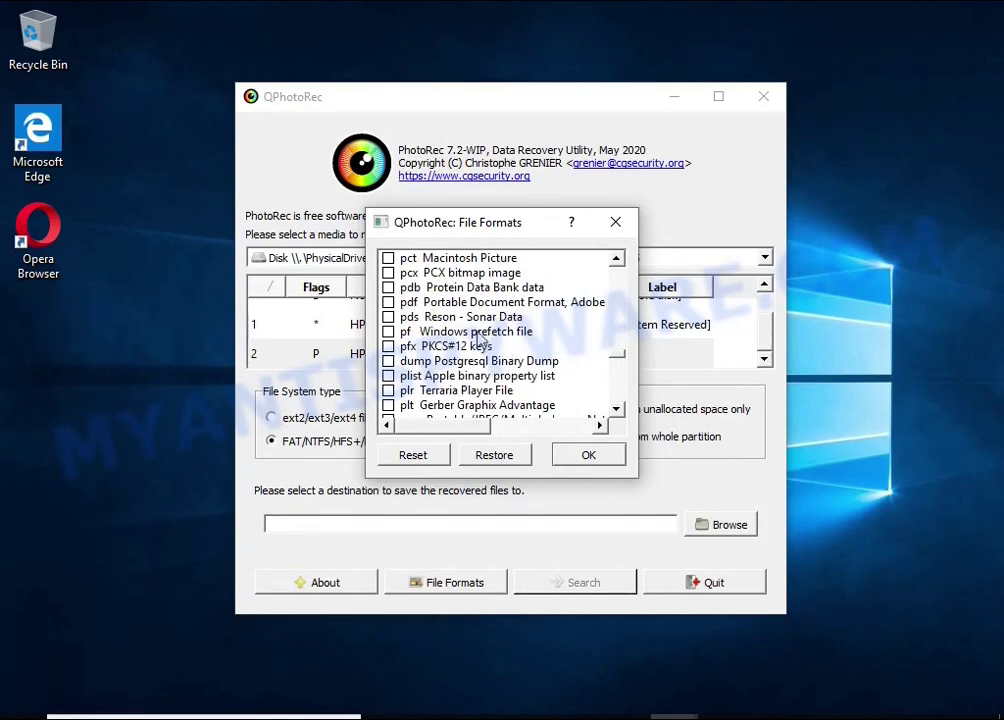
scroll(440, 320, down, 20)
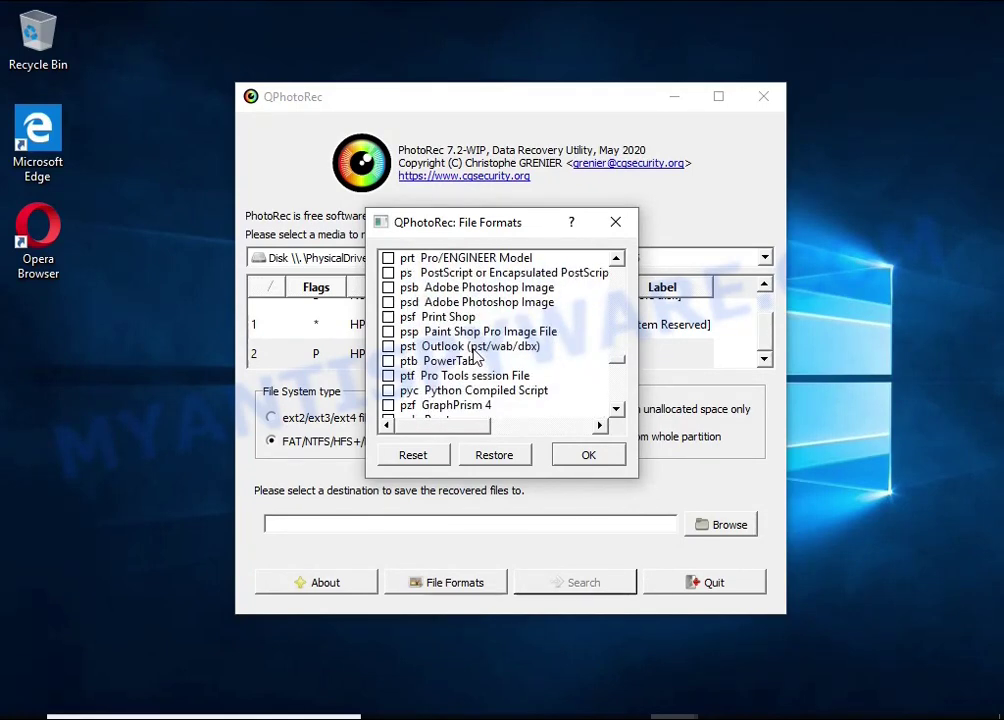
scroll(466, 345, down, 5)
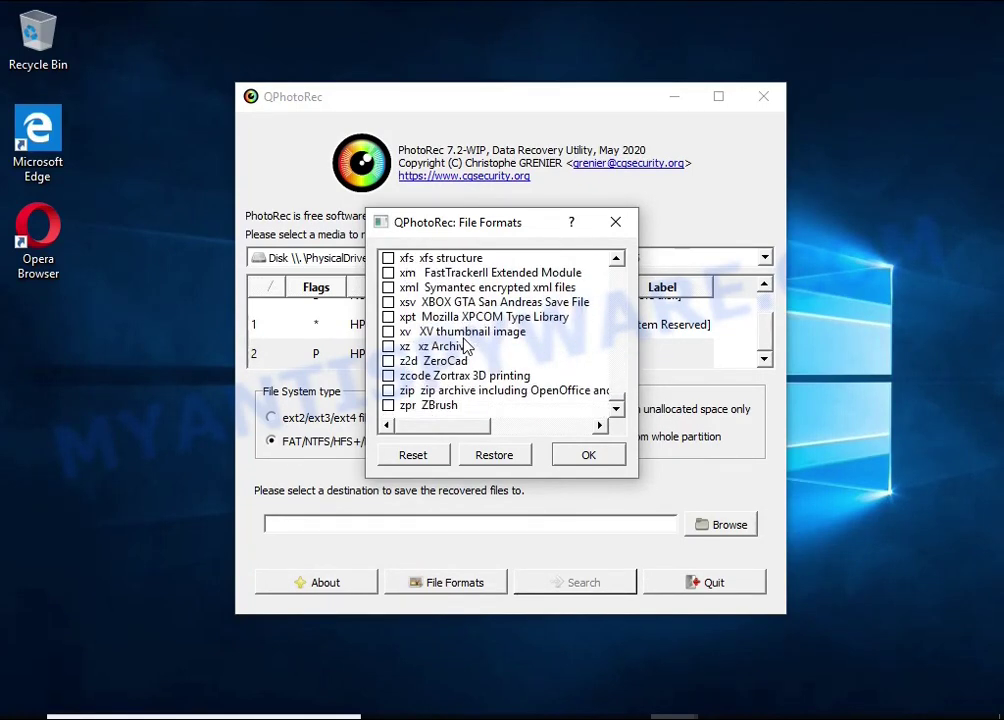
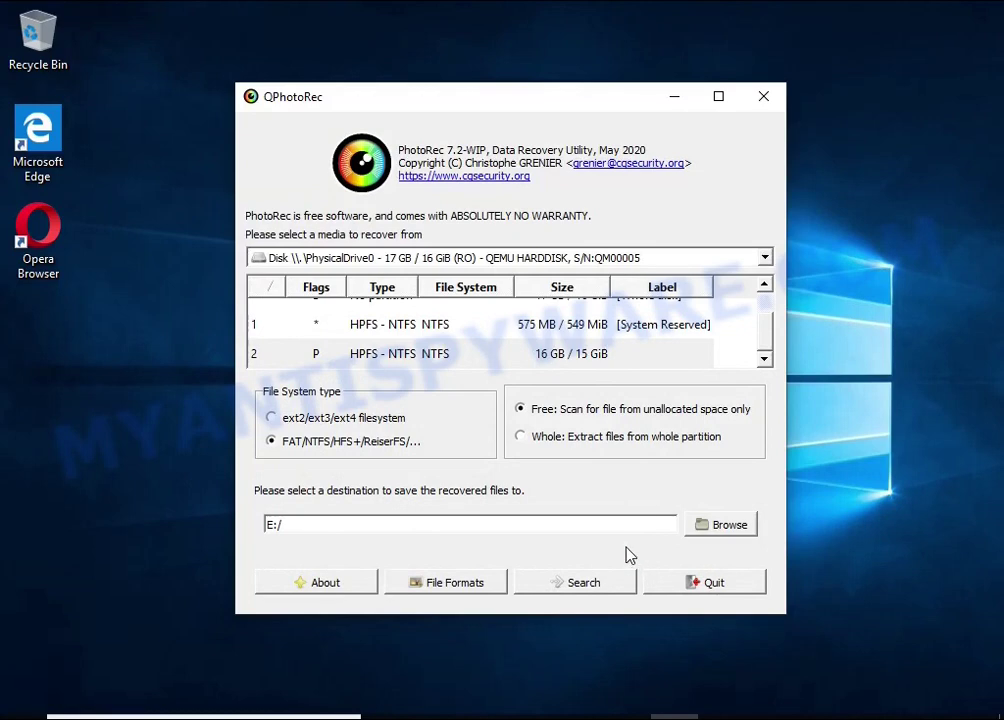
Step: Set E:/ as the destination for recovered files and start the recovery search
click(585, 584)
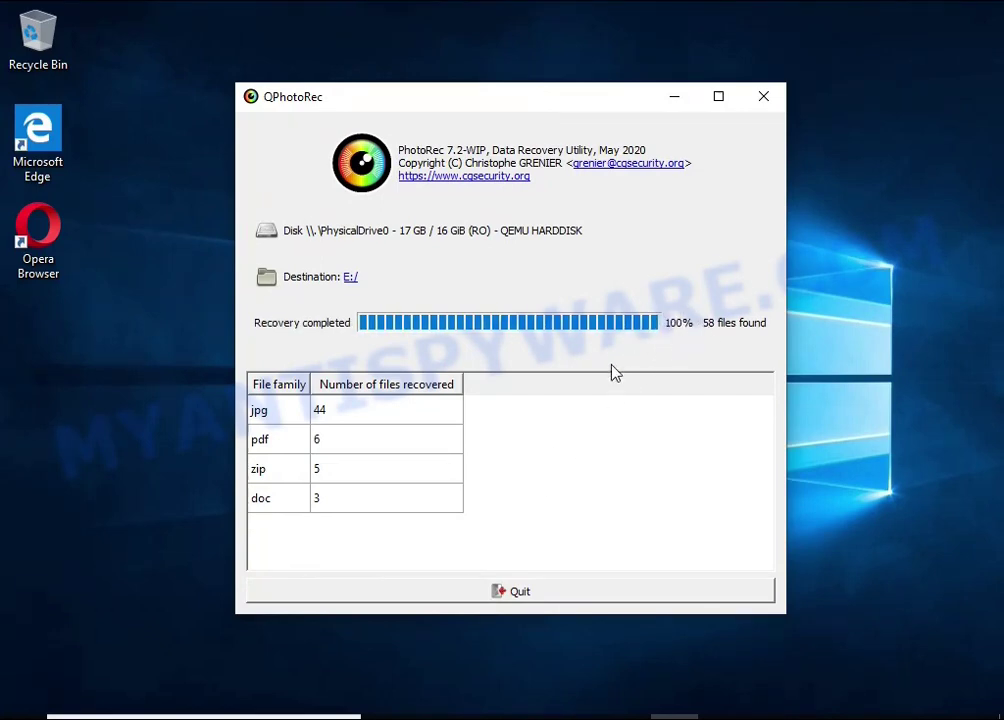
Step: Quit QPhotoRec and open the recup_dir.1 folder on USB Drive (E:) in File Explorer
click(543, 598)
key(super+e)
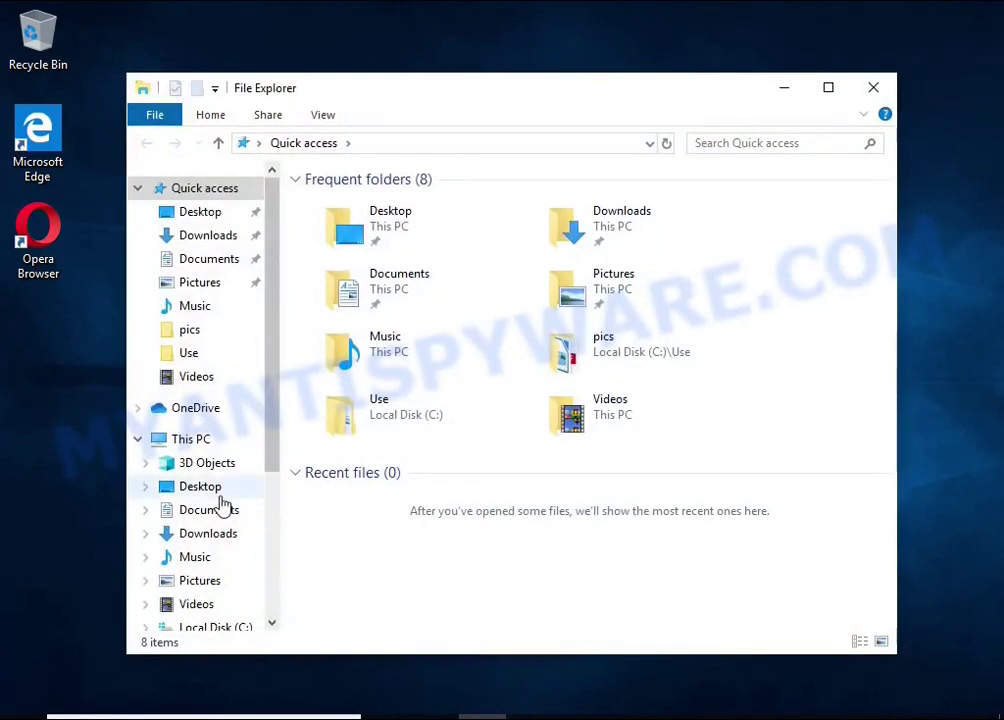
scroll(233, 500, down, 2)
click(215, 541)
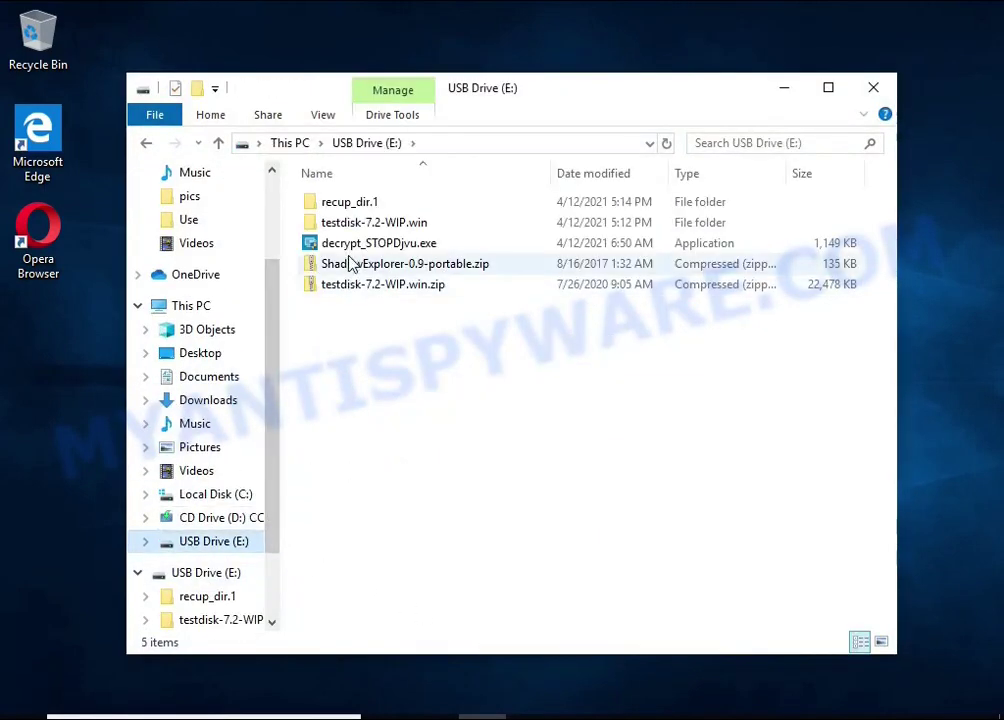
click(358, 207)
double_click(358, 207)
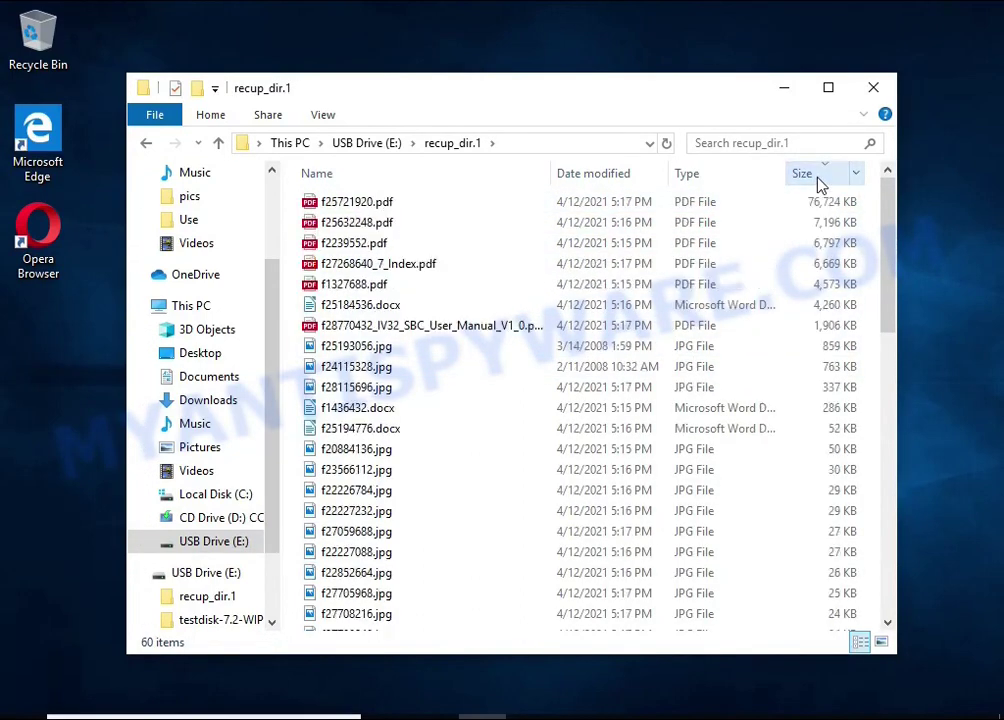
Step: Open the recovered IV32_SBC_User_Manual PDF, look through its pages and close it
click(484, 327)
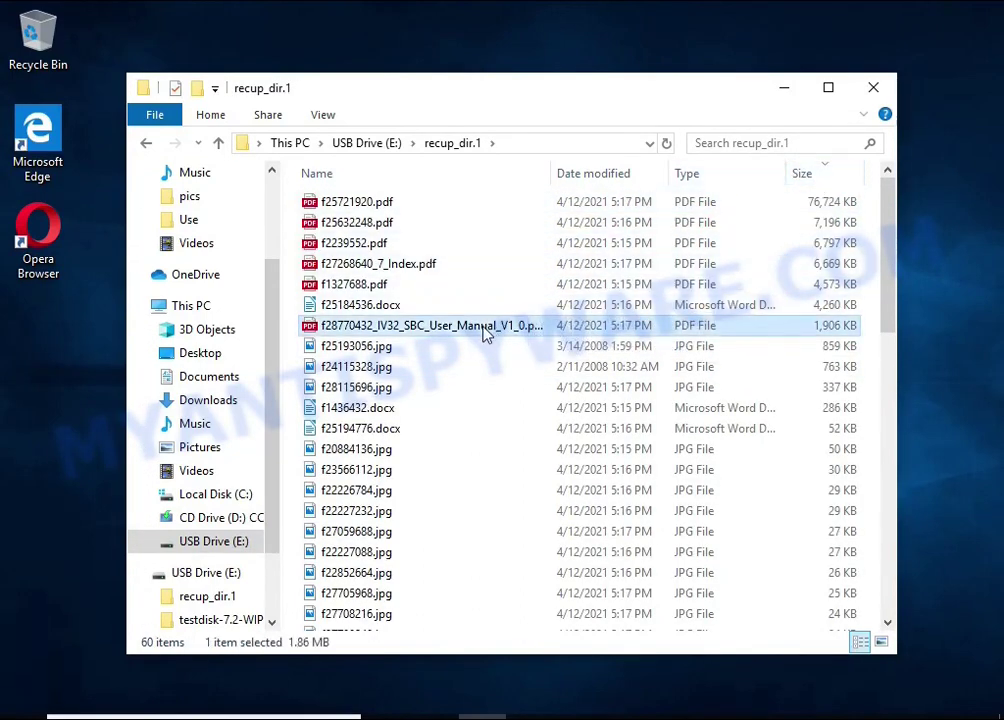
double_click(484, 327)
scroll(545, 305, down, 10)
scroll(560, 320, down, 5)
click(981, 15)
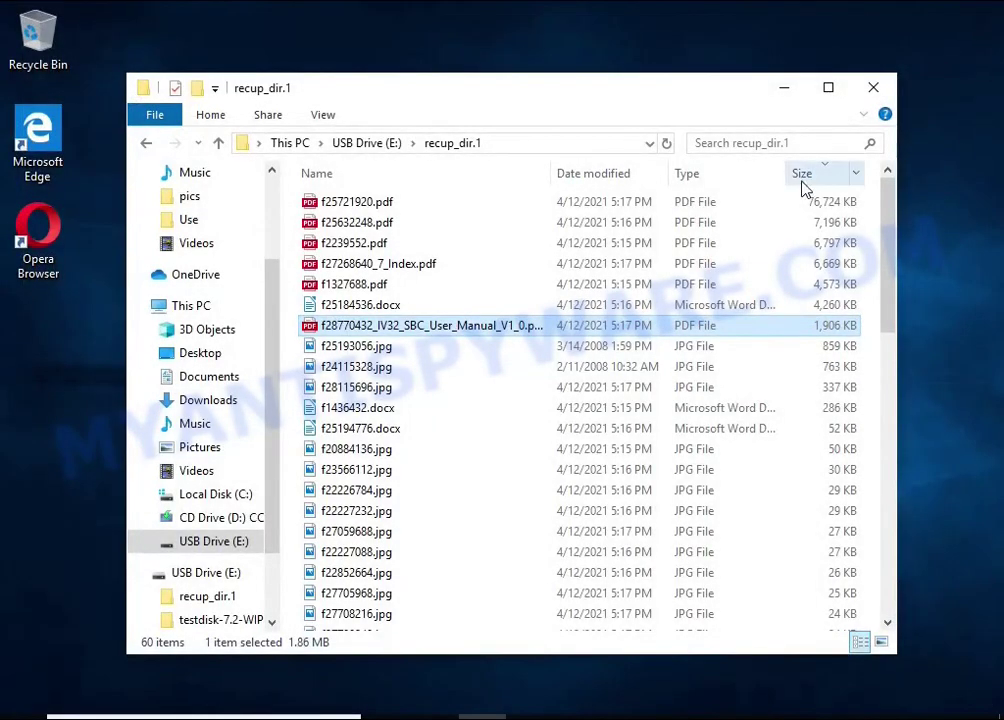
Step: View the recovered pictures f25193056.jpg and f24115328.jpg one after the other, closing each
double_click(443, 348)
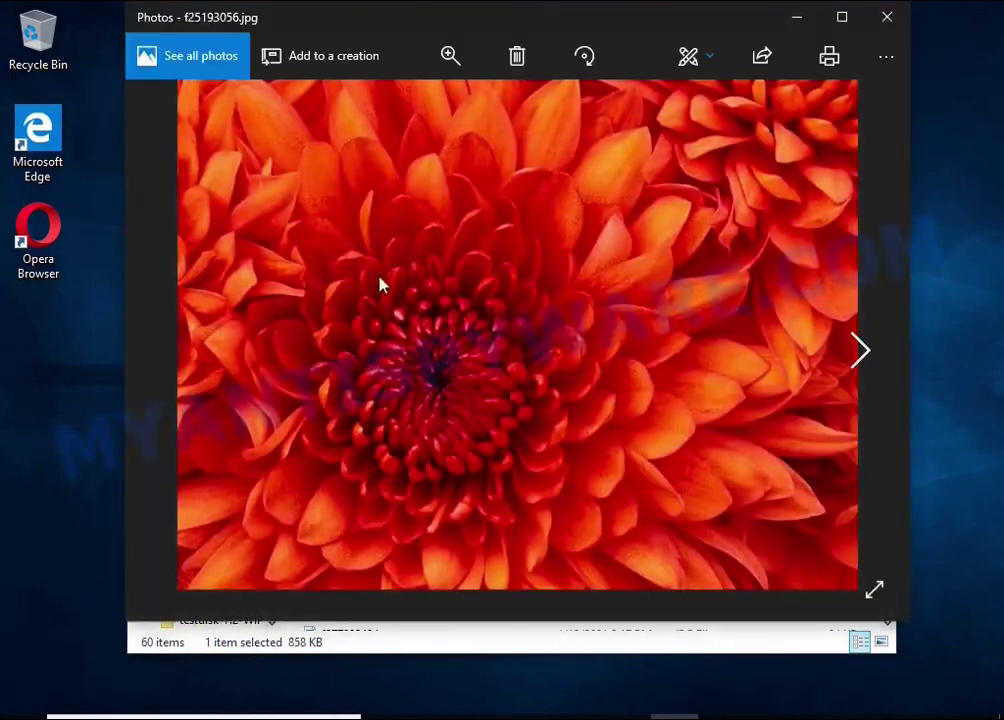
click(884, 20)
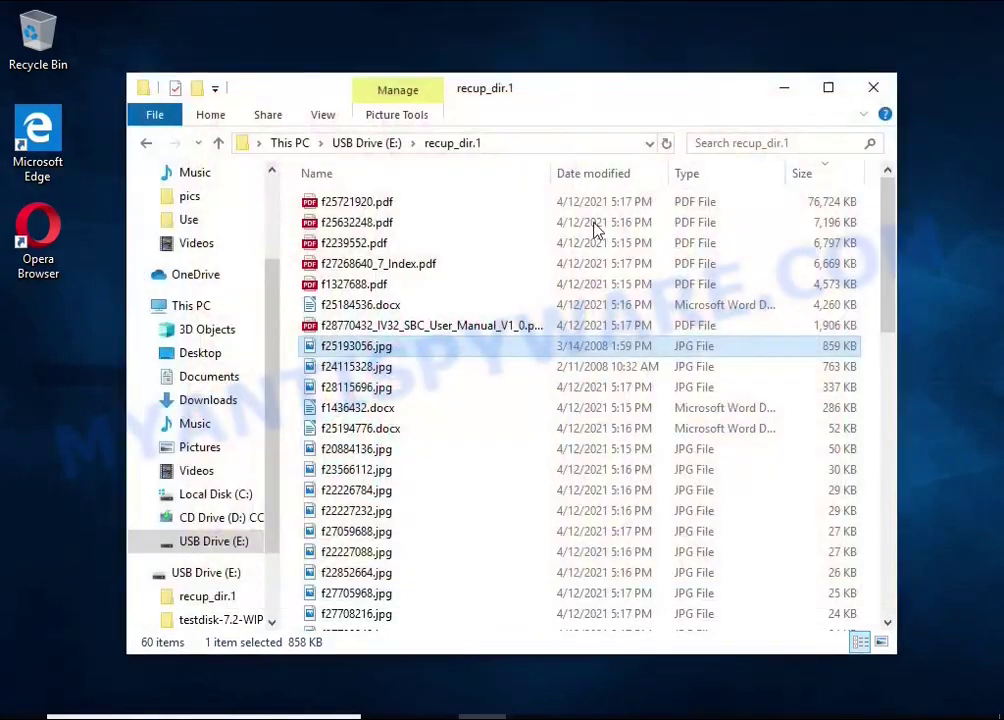
double_click(406, 370)
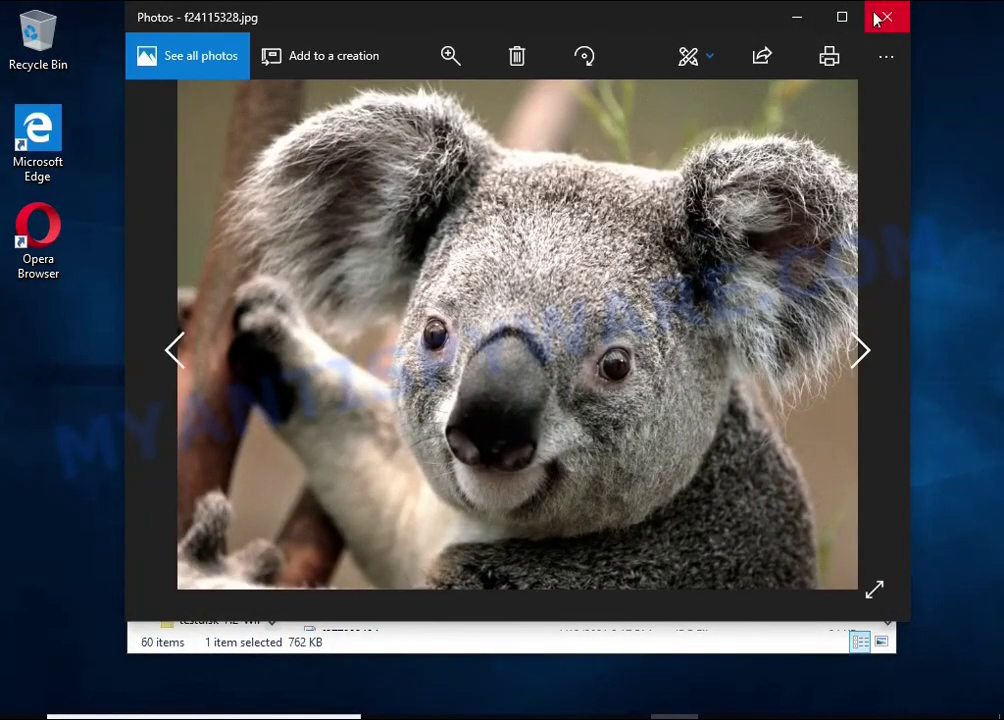
click(878, 18)
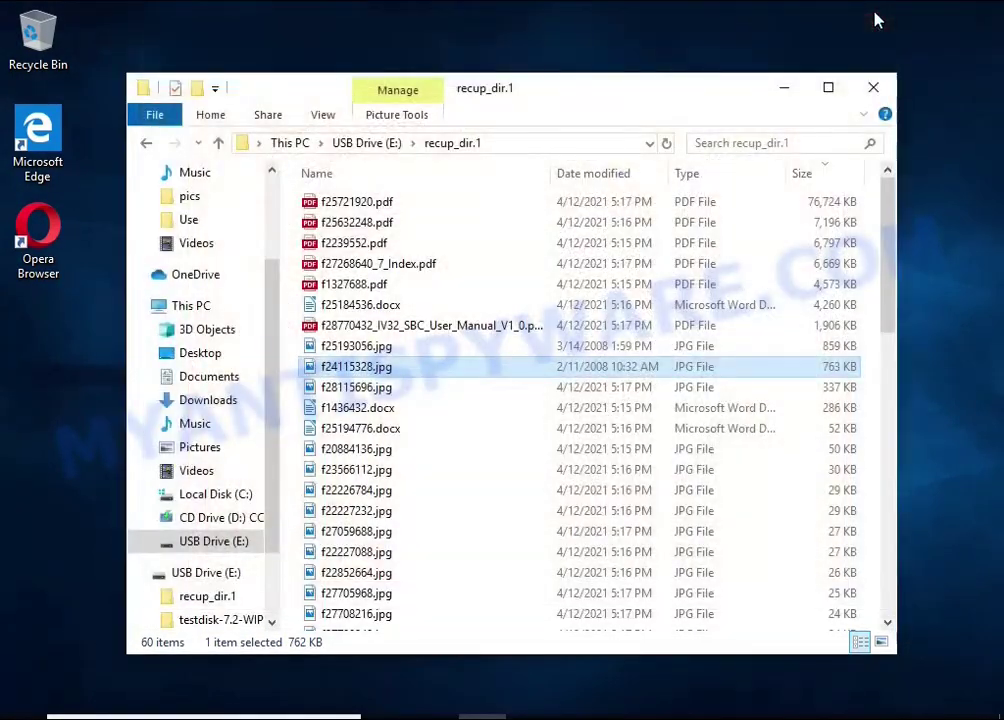
Step: Open the recovered document f1436432.docx, dismiss the tip of the day, read through the pages and close it
double_click(428, 408)
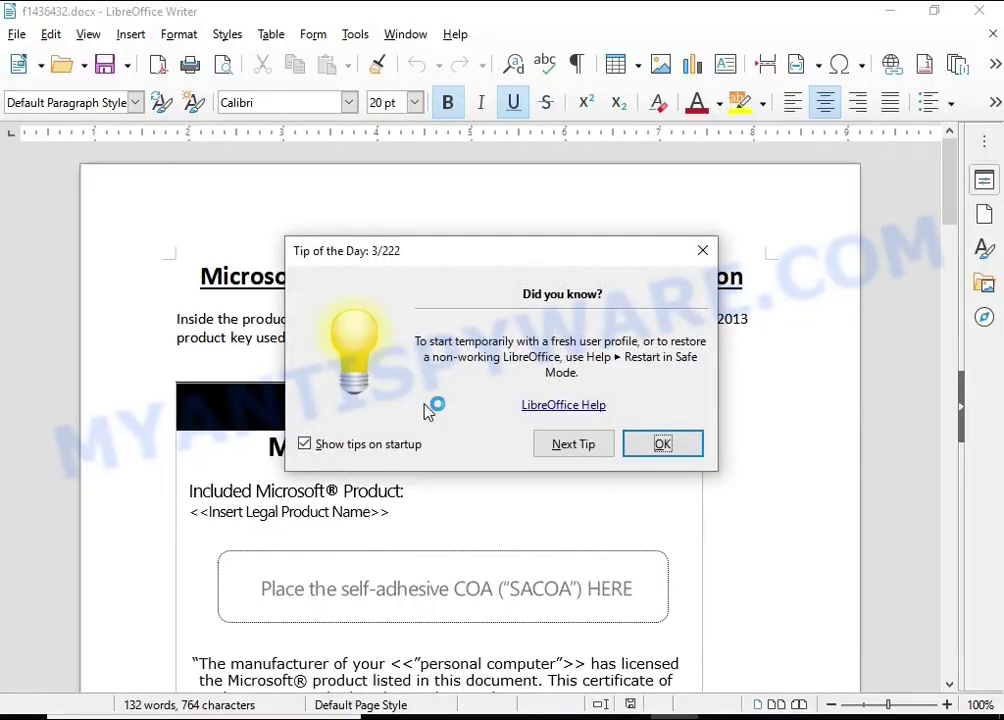
click(664, 444)
scroll(320, 421, down, 5)
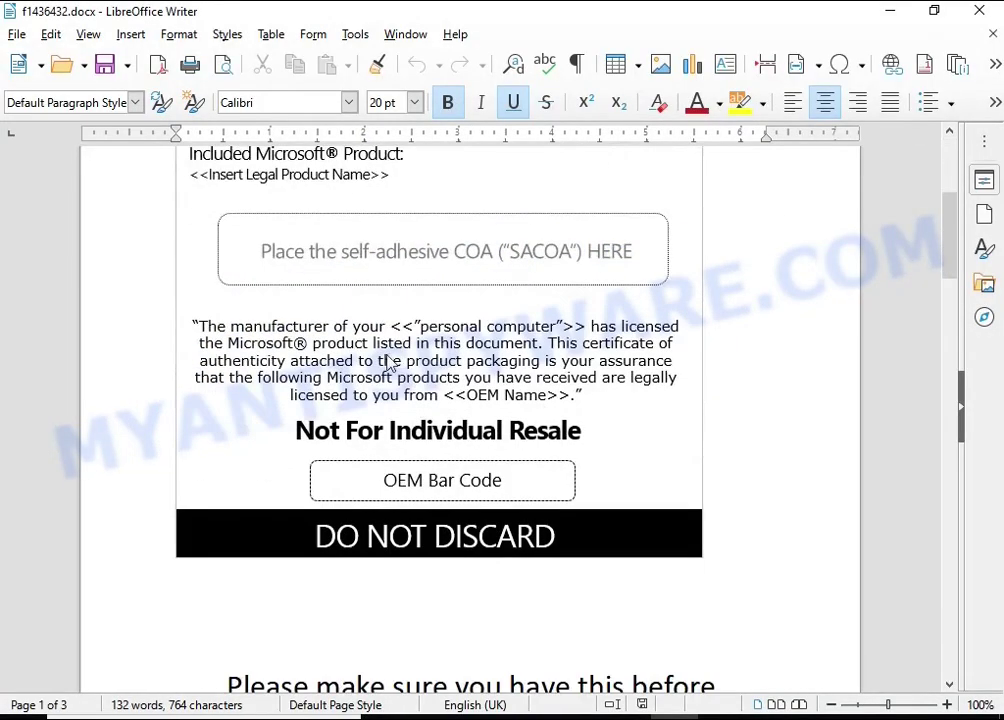
scroll(360, 530, down, 5)
click(979, 12)
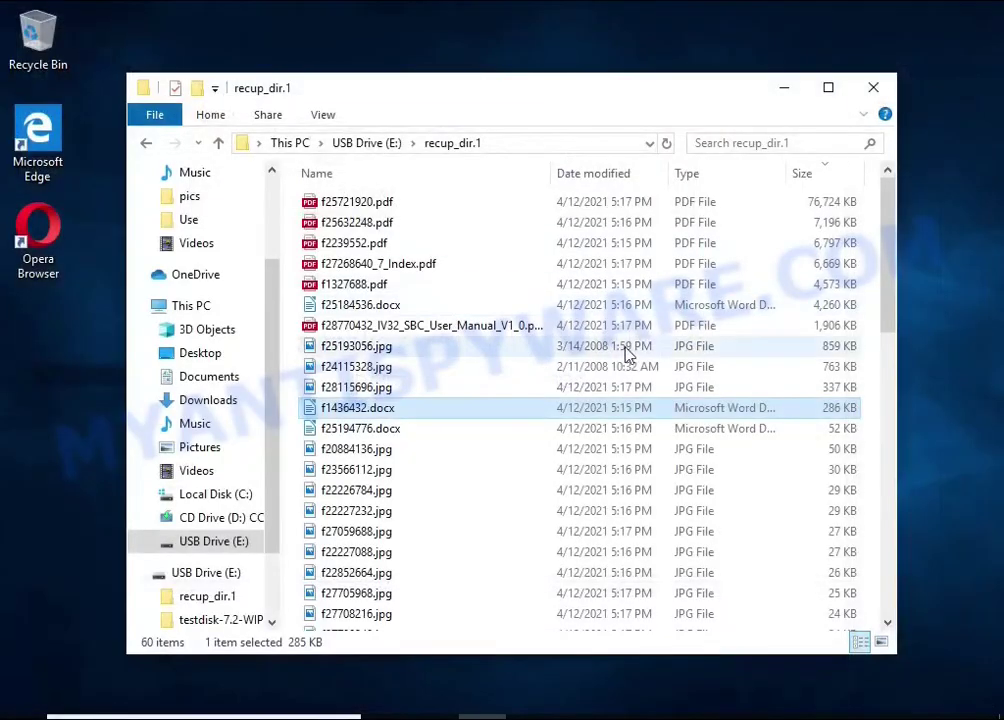
Step: Look over the remaining recovered files in recup_dir.1 and close the folder window
scroll(607, 345, down, 8)
scroll(700, 250, up, 8)
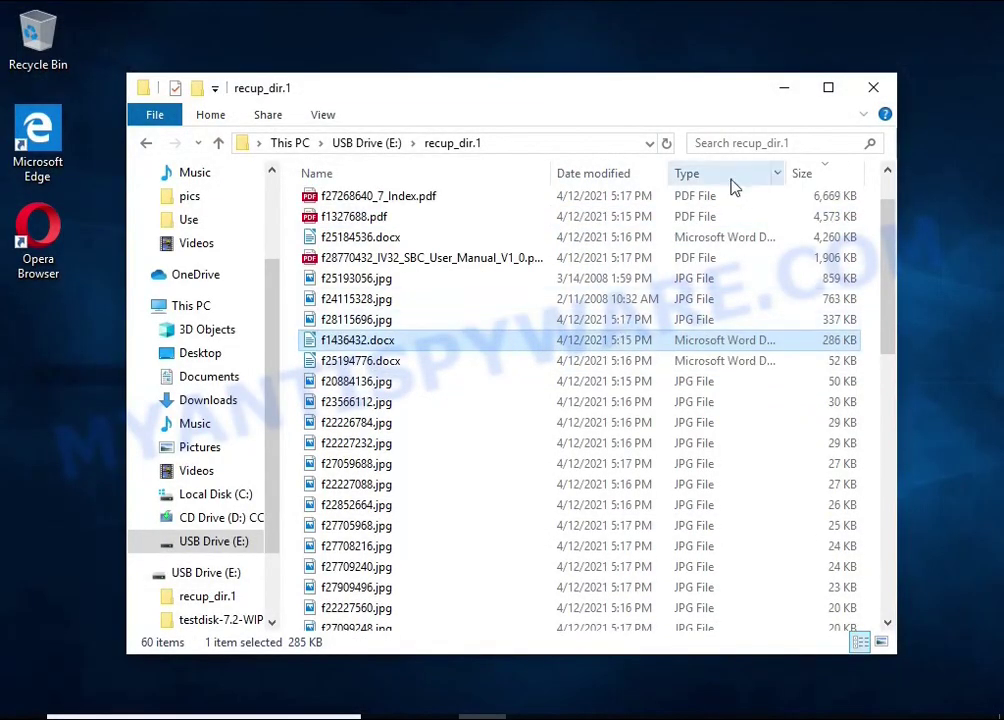
click(873, 87)
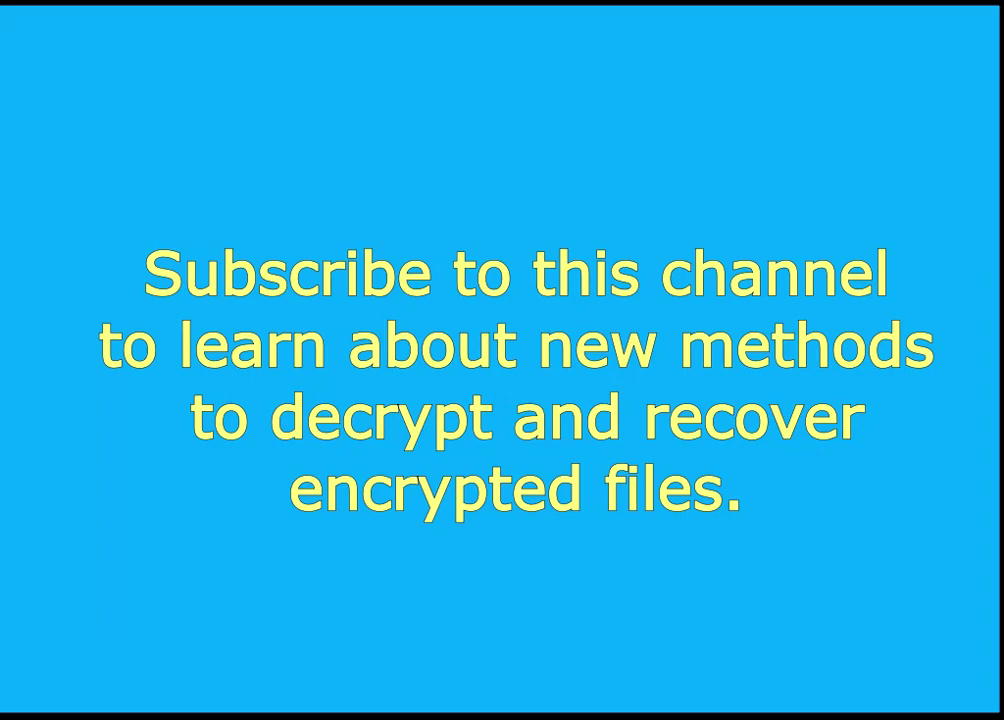